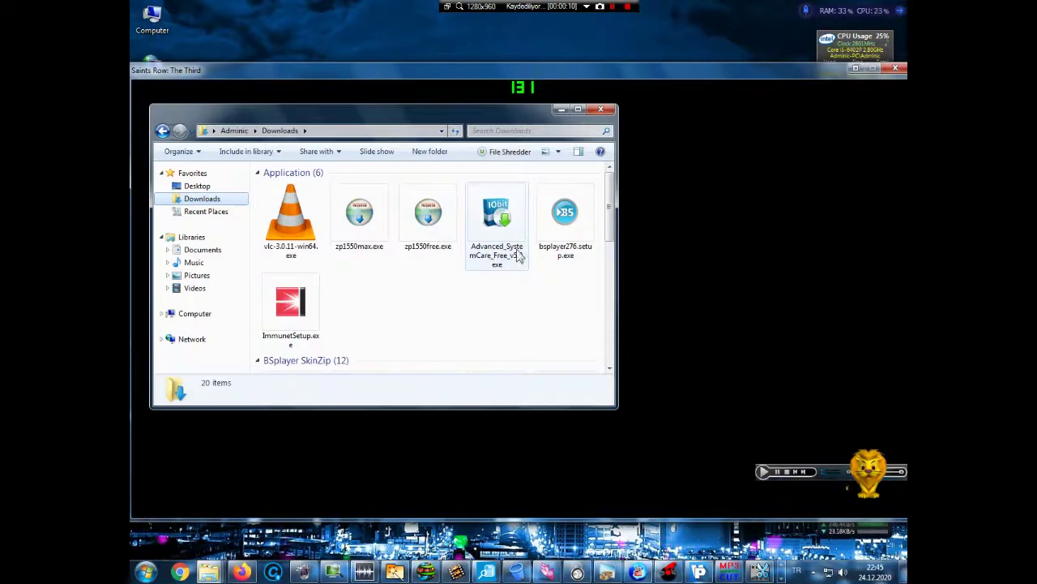
Step: Close the Downloads folder with the Advanced_SystemCare_Free_v5.0 installer and switch to the running Advanced SystemCare
left_click(501, 258)
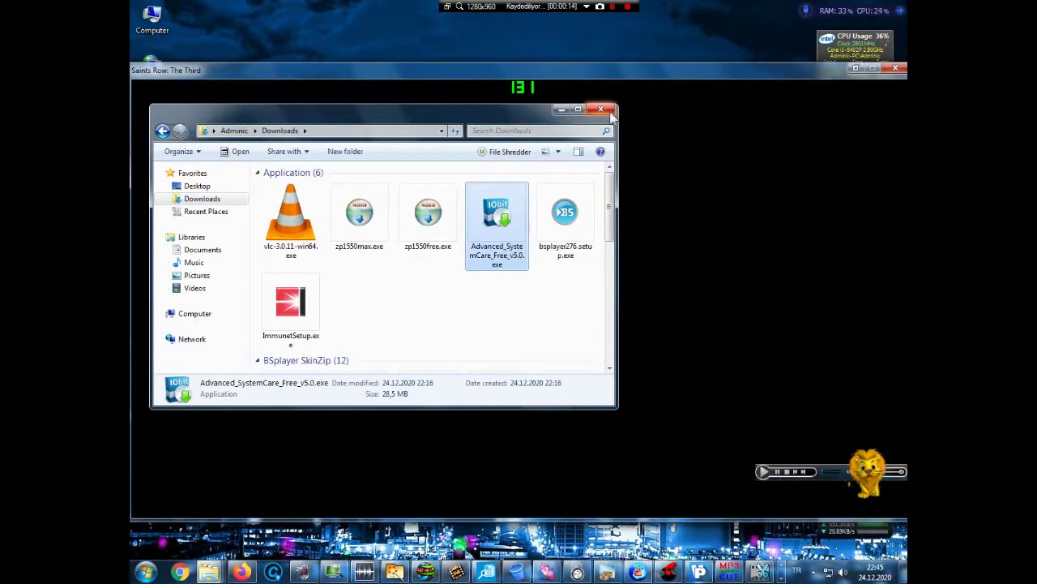
key("alt+F4")
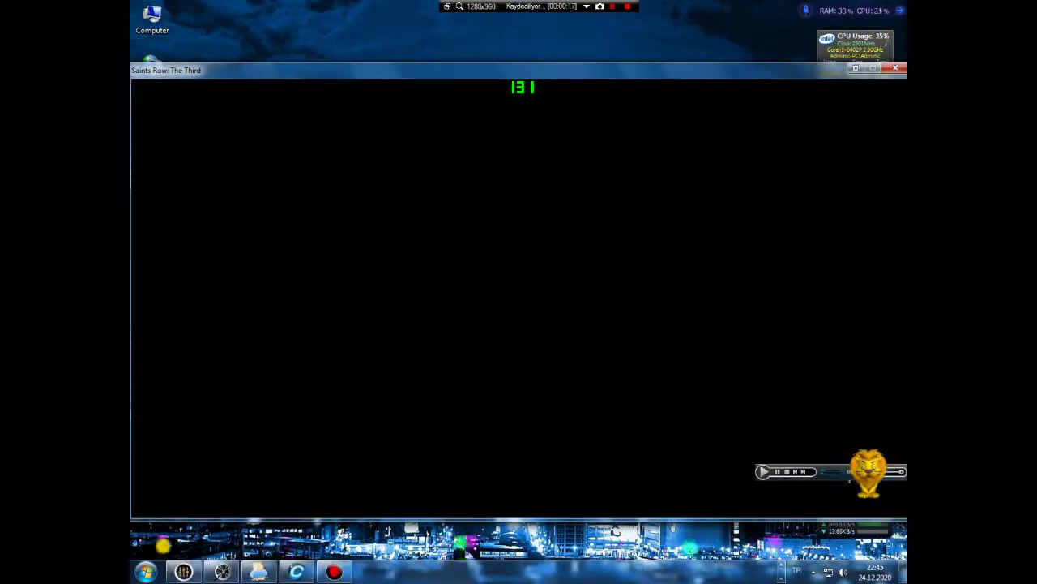
left_click(296, 571)
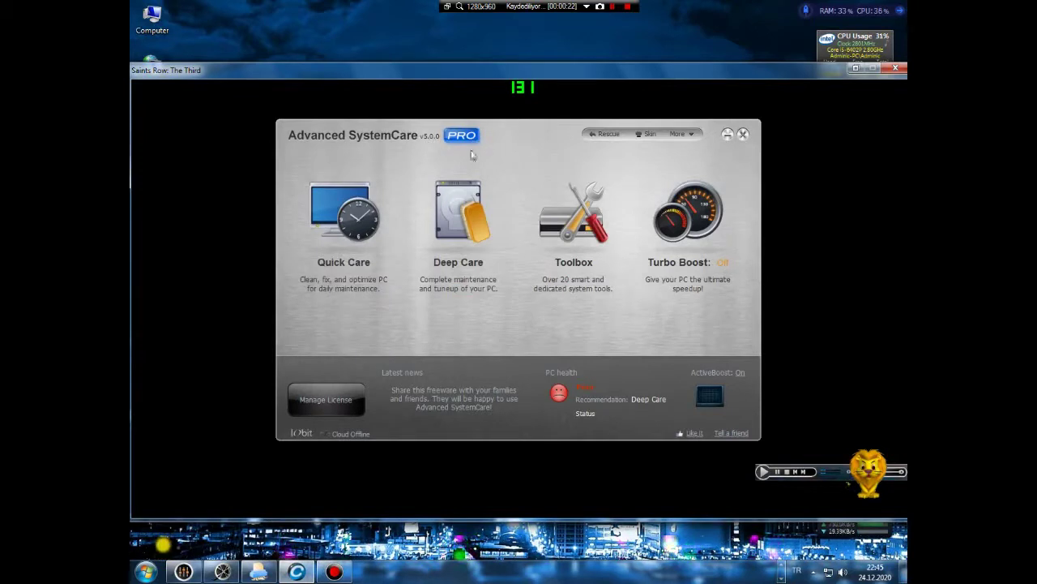
Step: Check the license status and expiration date in the License Manager and close it
left_click(325, 400)
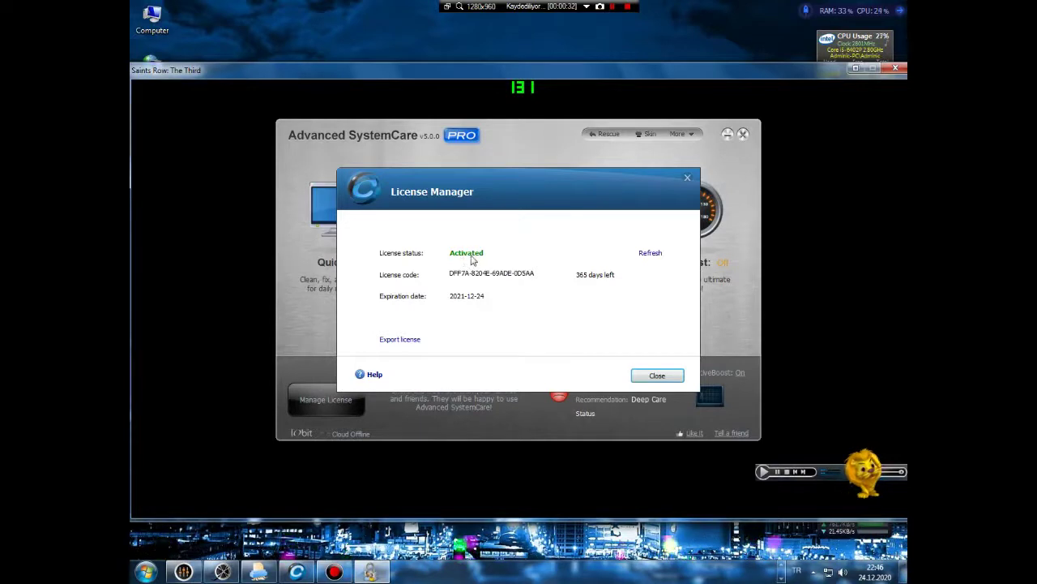
left_click(687, 179)
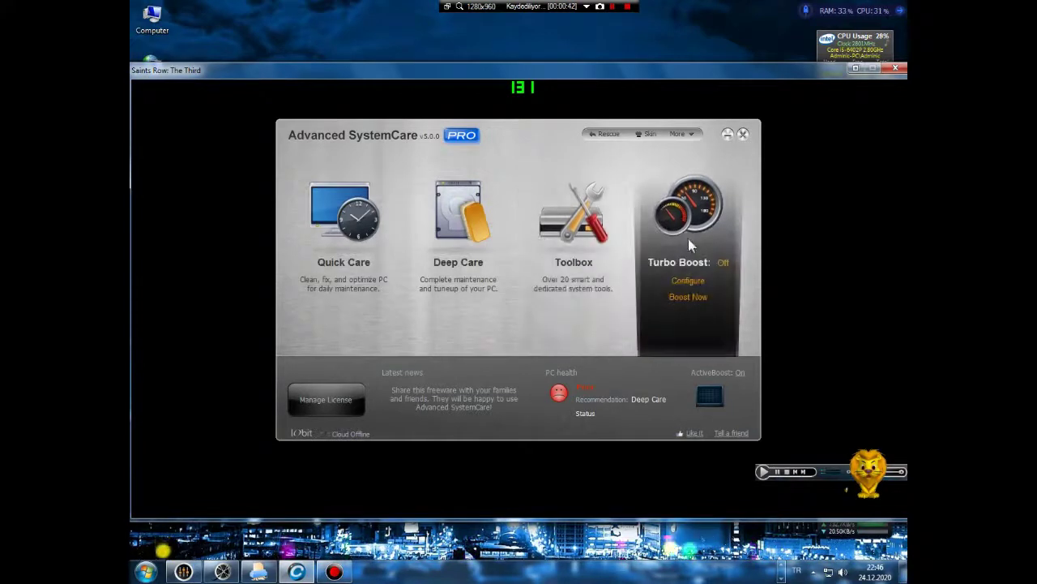
Step: Configure Turbo Boost in Game Mode, keeping the preselected services and current window appearance, and turn it on
left_click(696, 282)
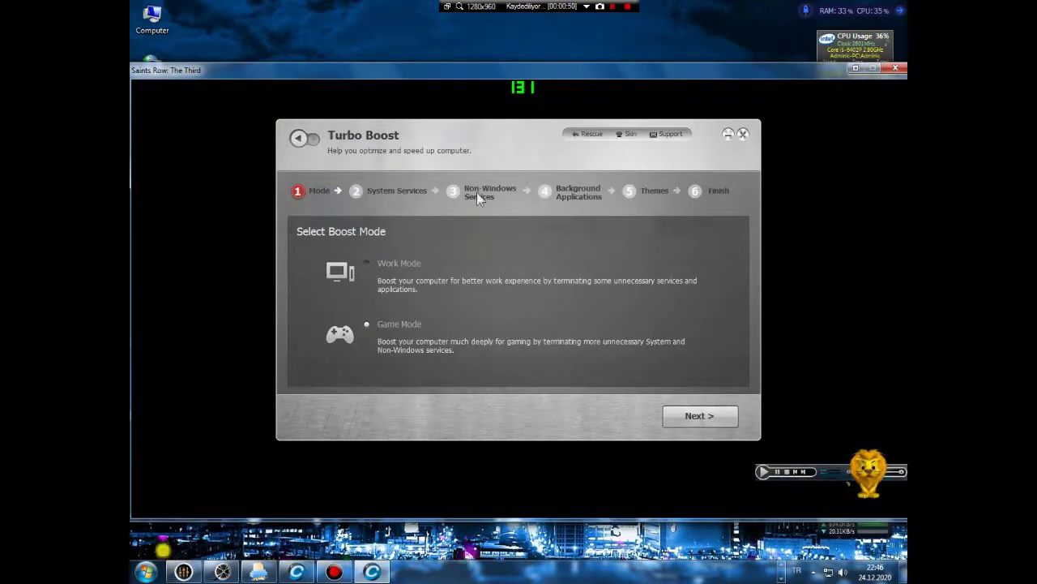
left_click(688, 415)
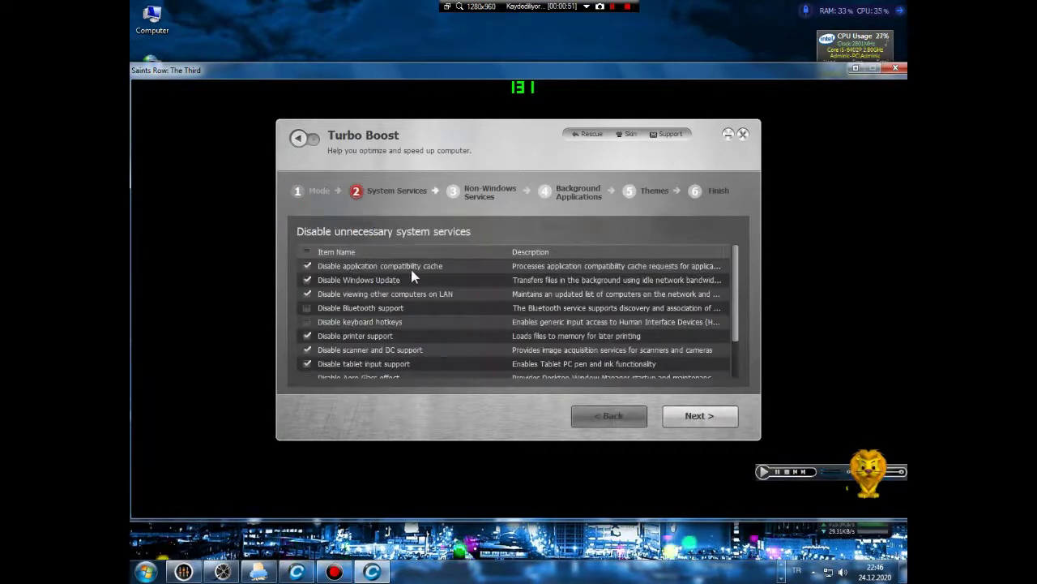
left_click(700, 418)
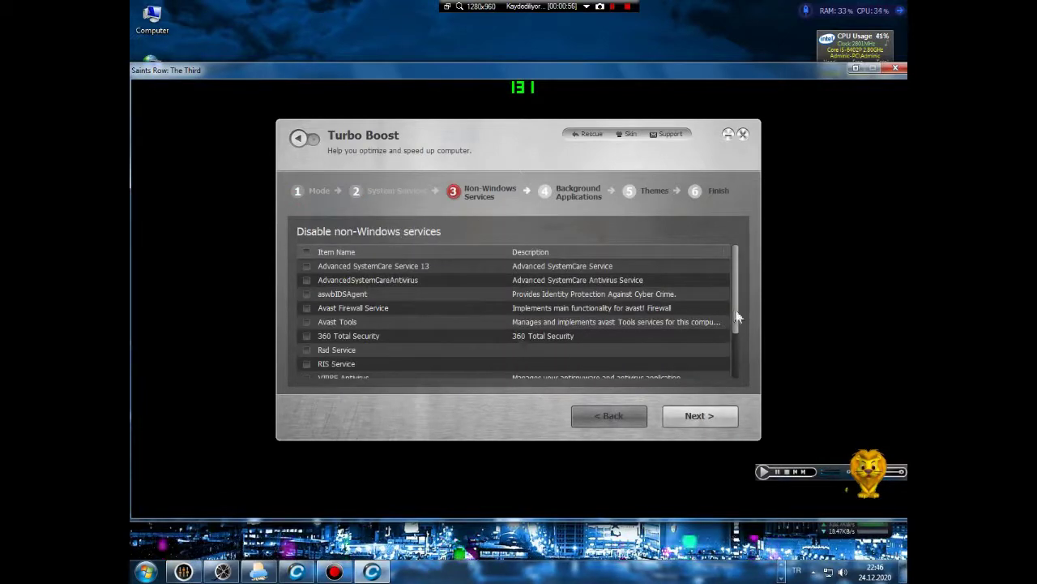
left_click_drag(737, 316, 750, 281)
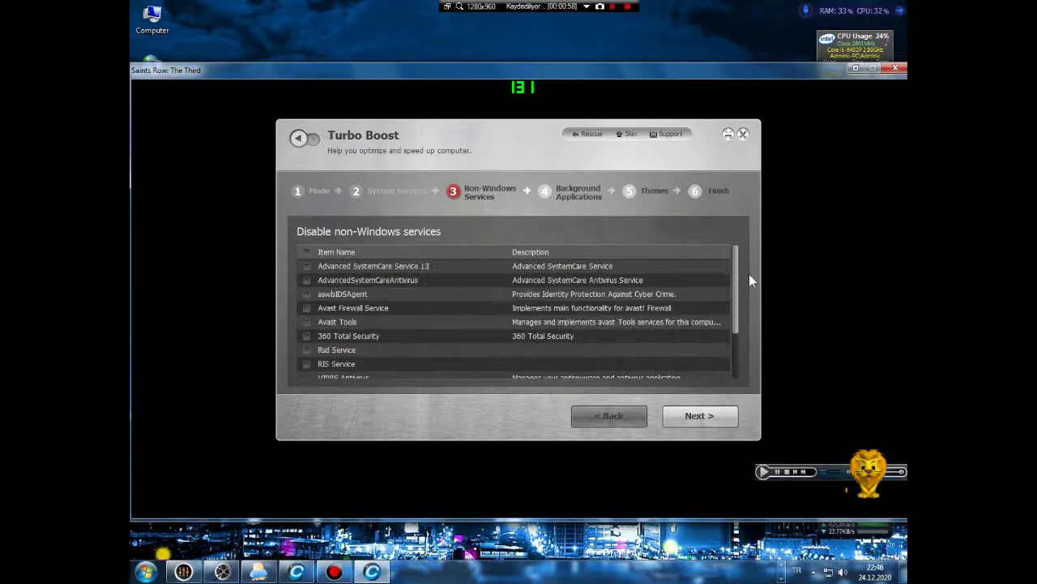
left_click(714, 417)
left_click_drag(738, 317, 739, 242)
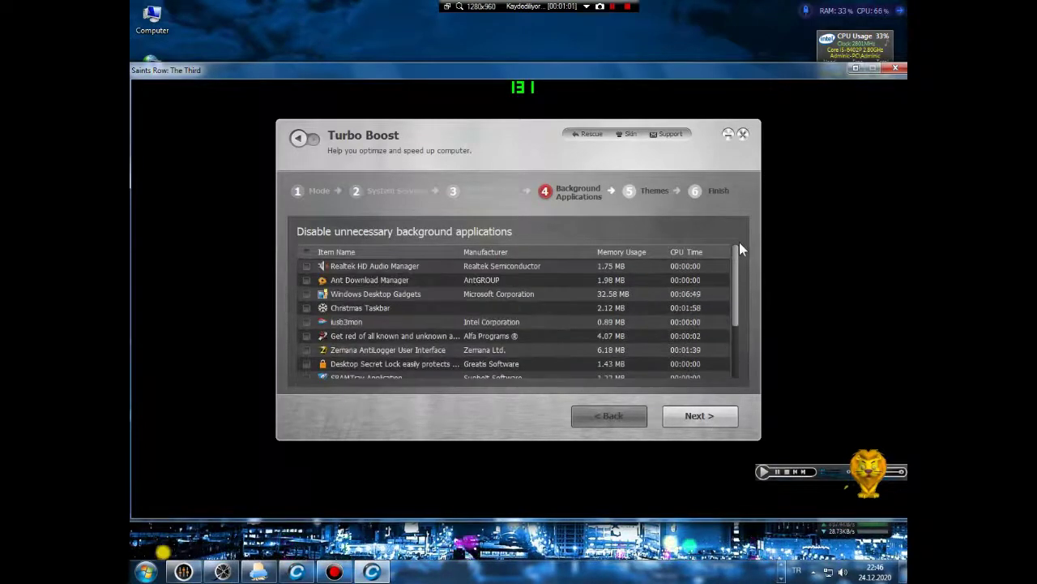
left_click(709, 417)
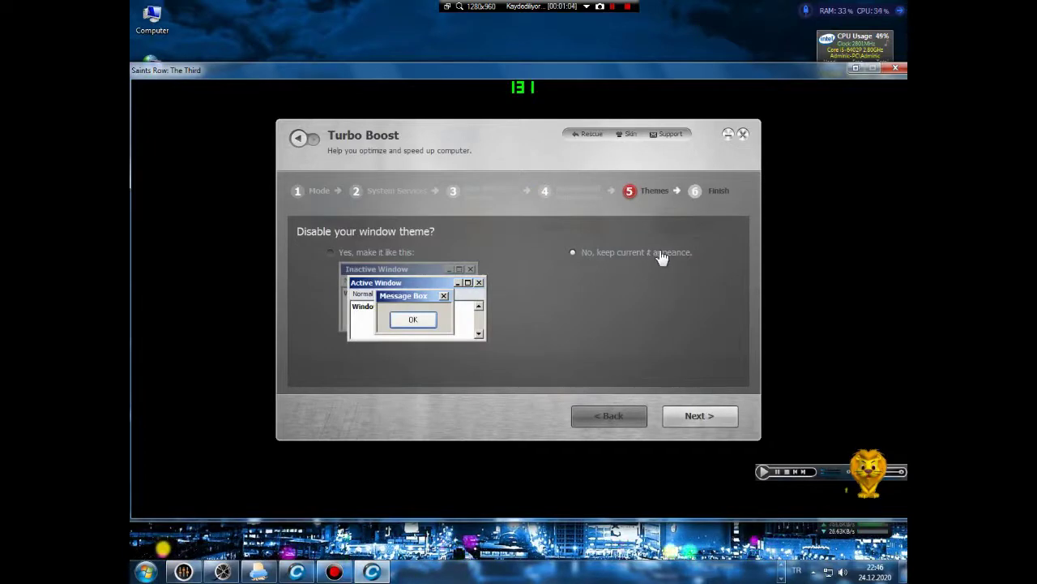
left_click(697, 416)
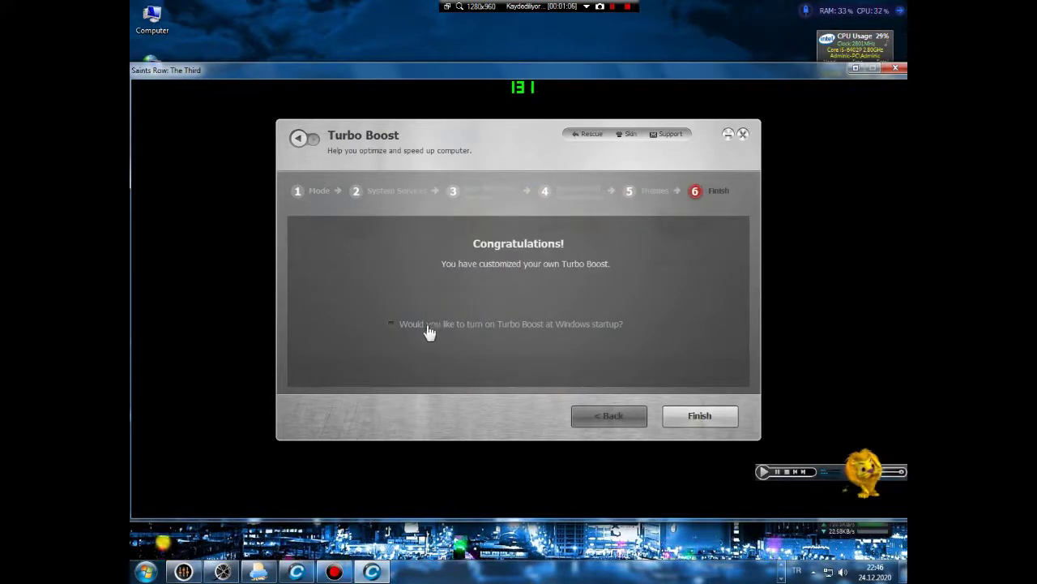
left_click(690, 414)
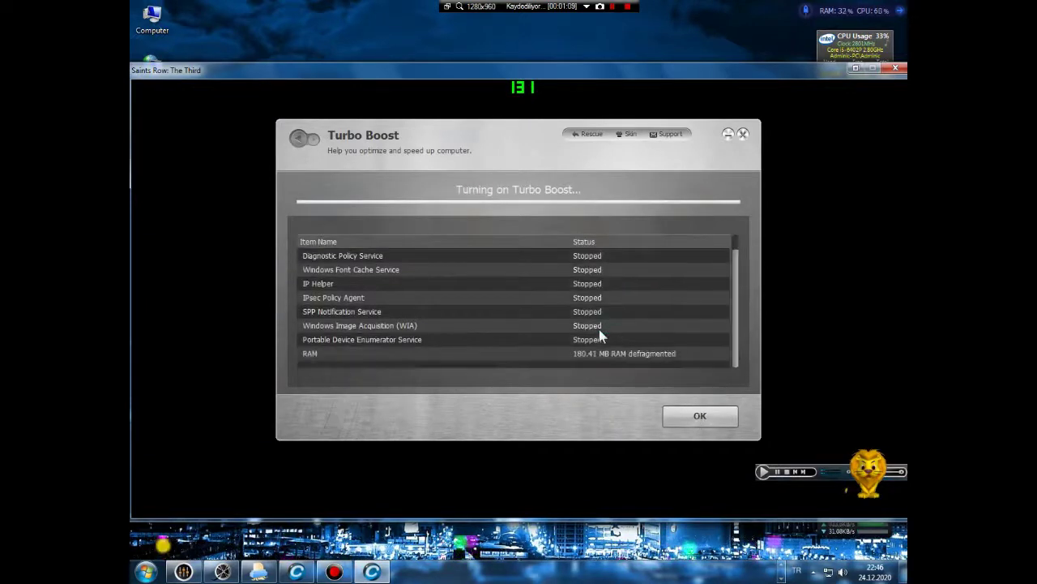
left_click(693, 412)
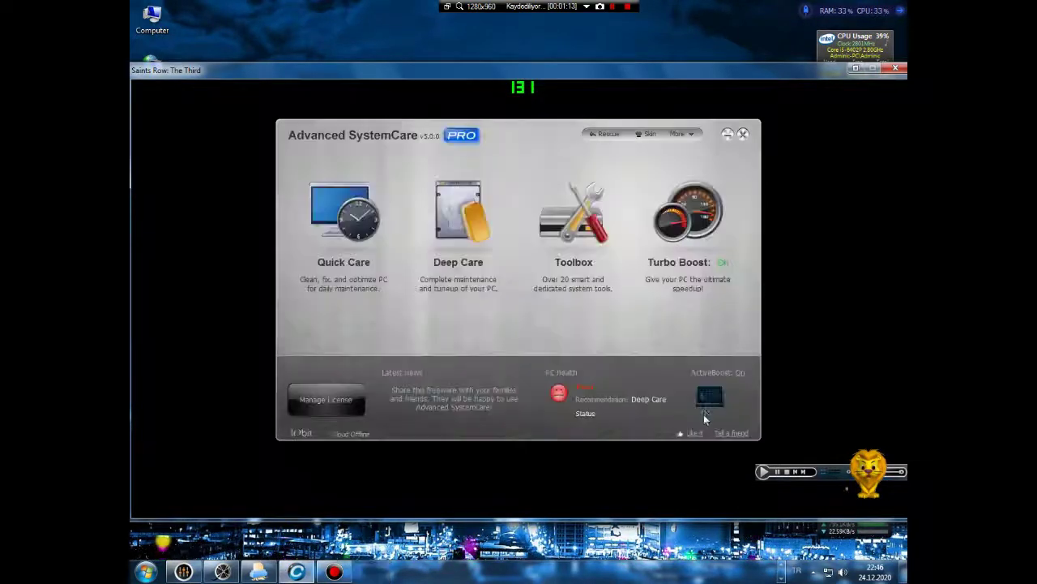
Step: View the program's version details in the About window and close it
left_click(691, 134)
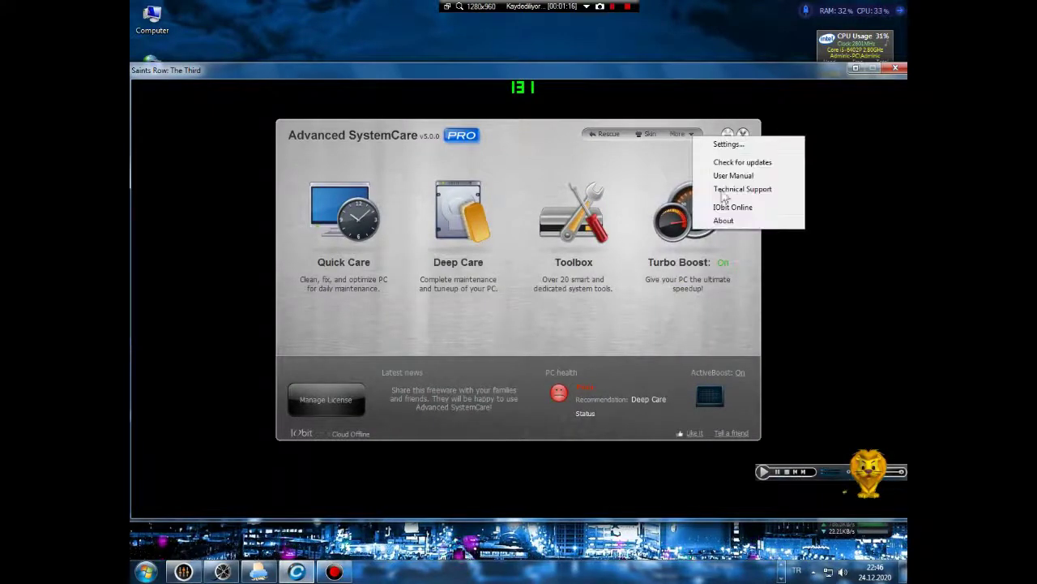
left_click(723, 221)
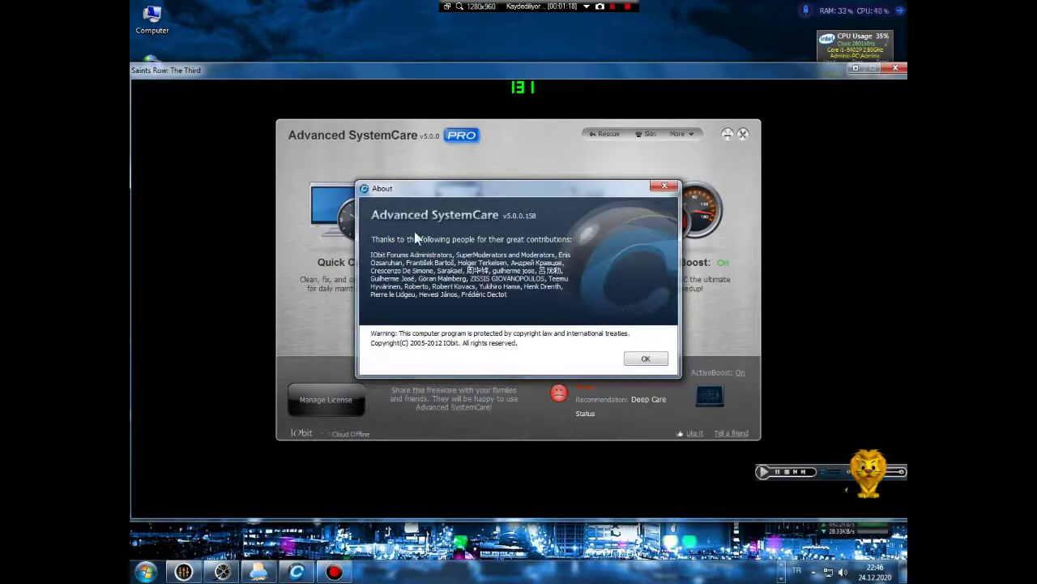
left_click(646, 359)
Step: Set the interface skin to Default and apply it
left_click(647, 136)
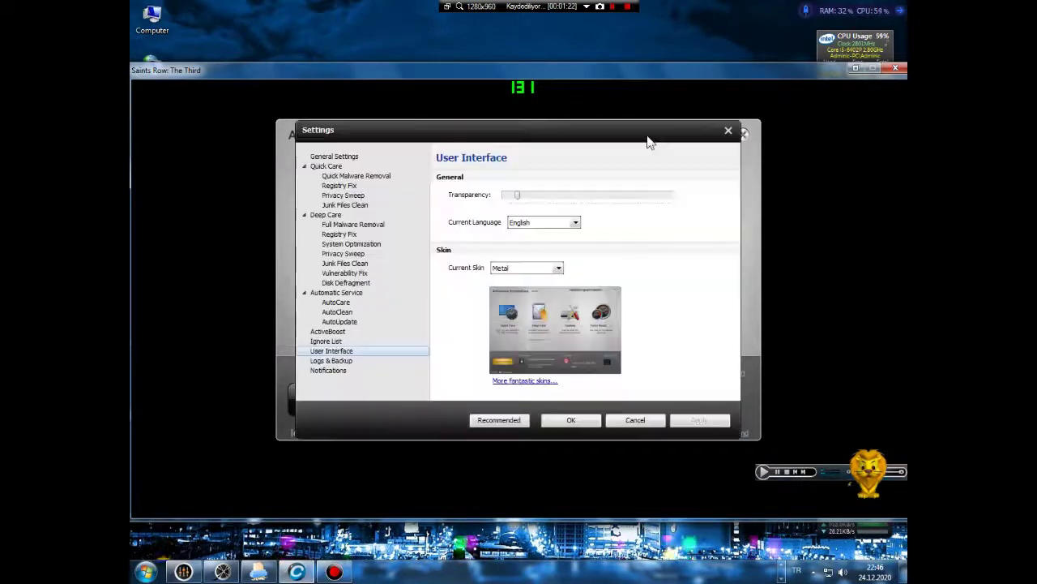
left_click(557, 267)
left_click(519, 279)
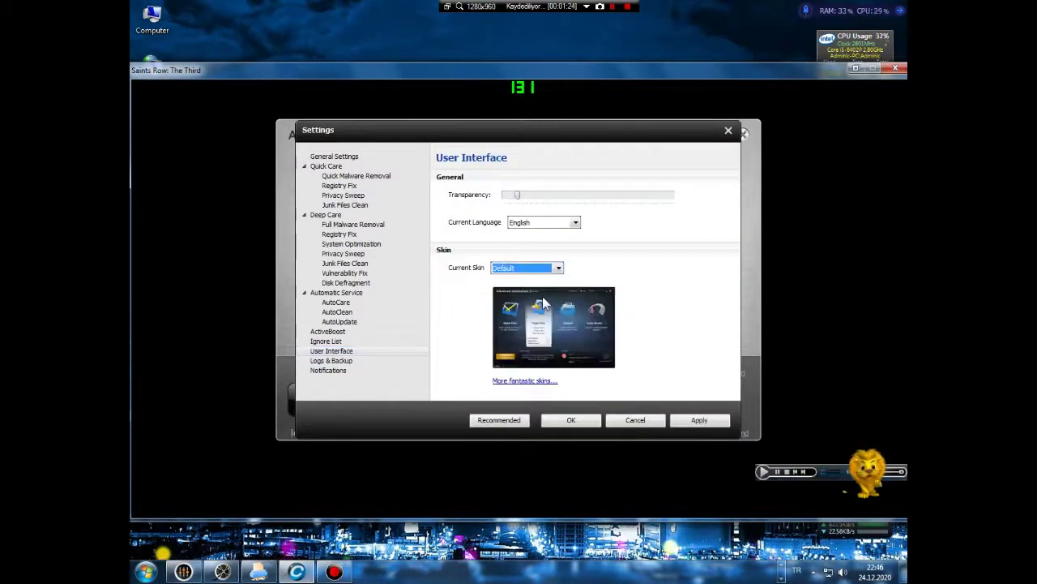
left_click(698, 421)
left_click(596, 420)
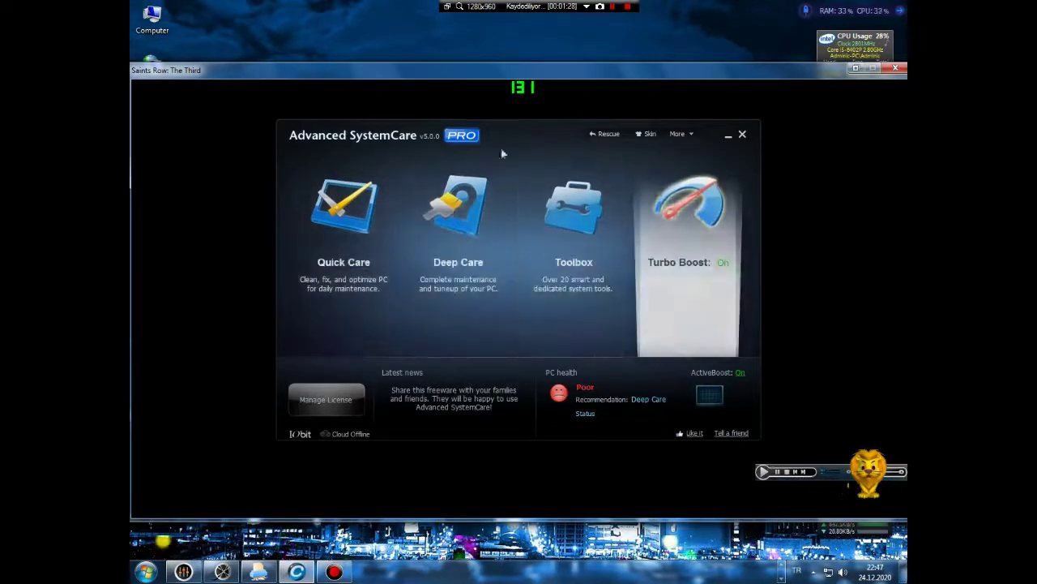
Step: Change the interface skin to Cute and apply it
left_click(647, 134)
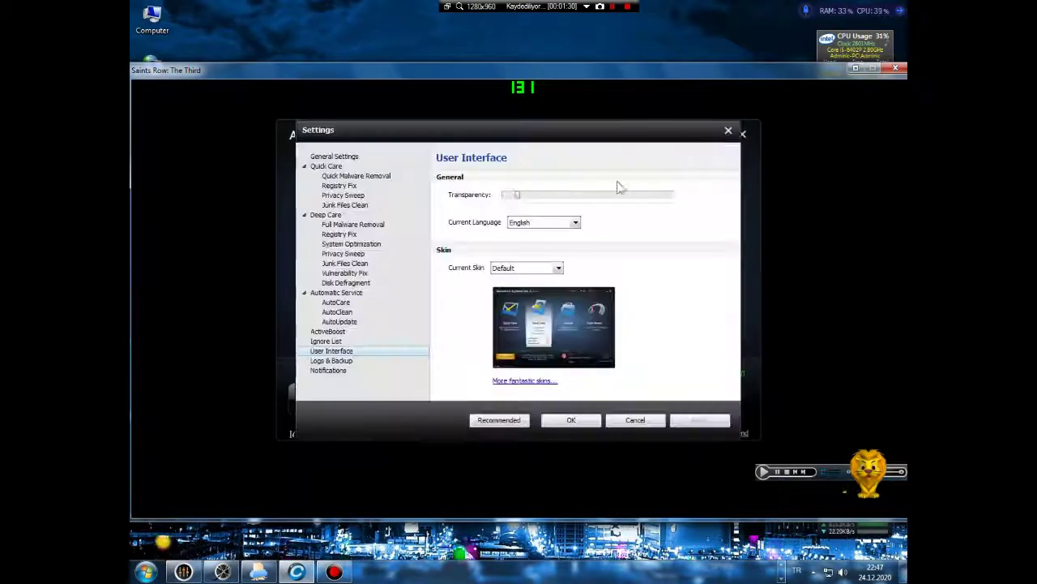
left_click(559, 268)
left_click(539, 303)
left_click(695, 420)
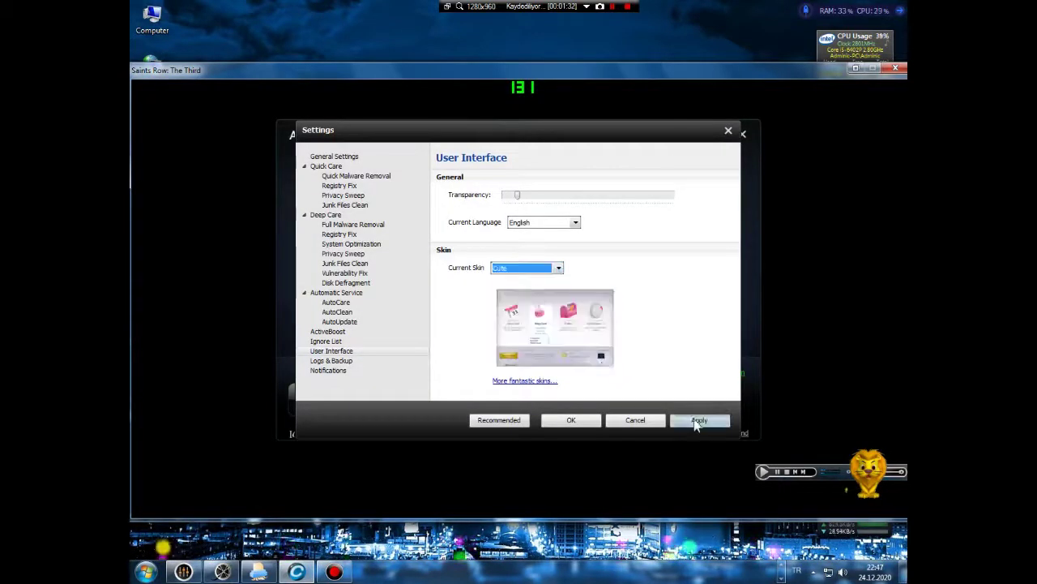
left_click(583, 423)
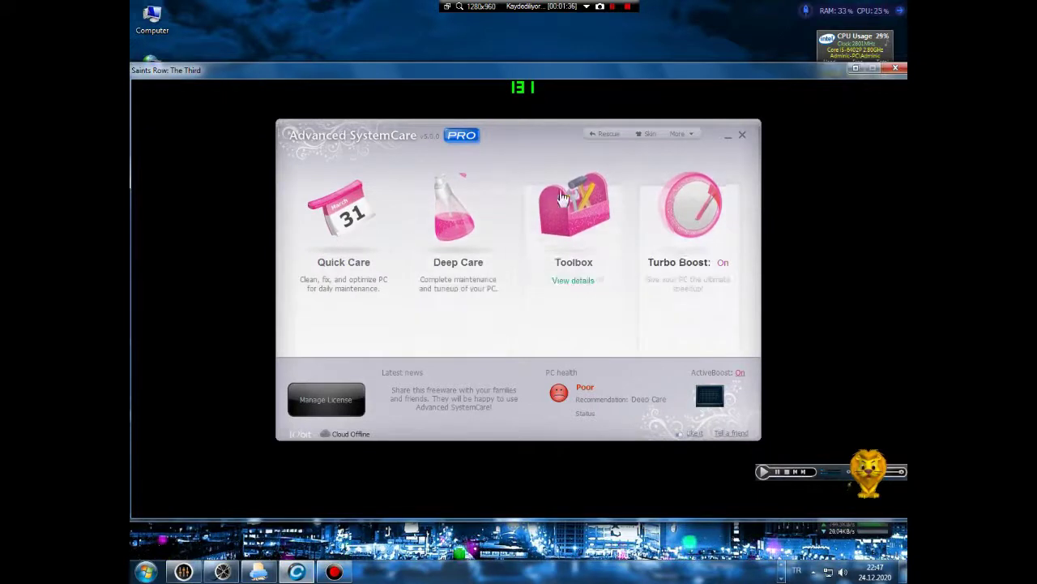
Step: Switch the interface skin to Black and apply it
left_click(648, 134)
left_click(550, 268)
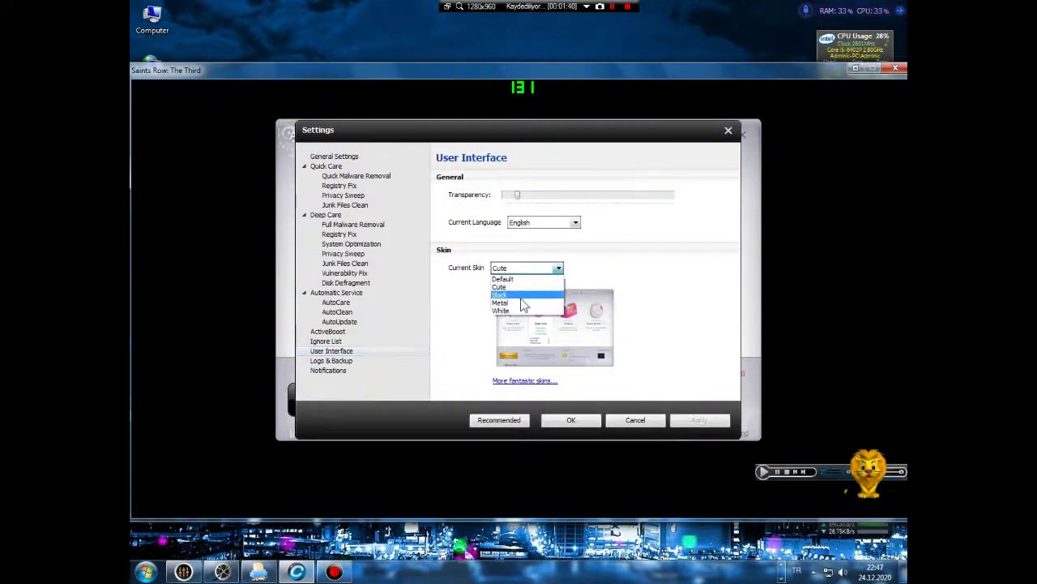
left_click(518, 295)
left_click(698, 420)
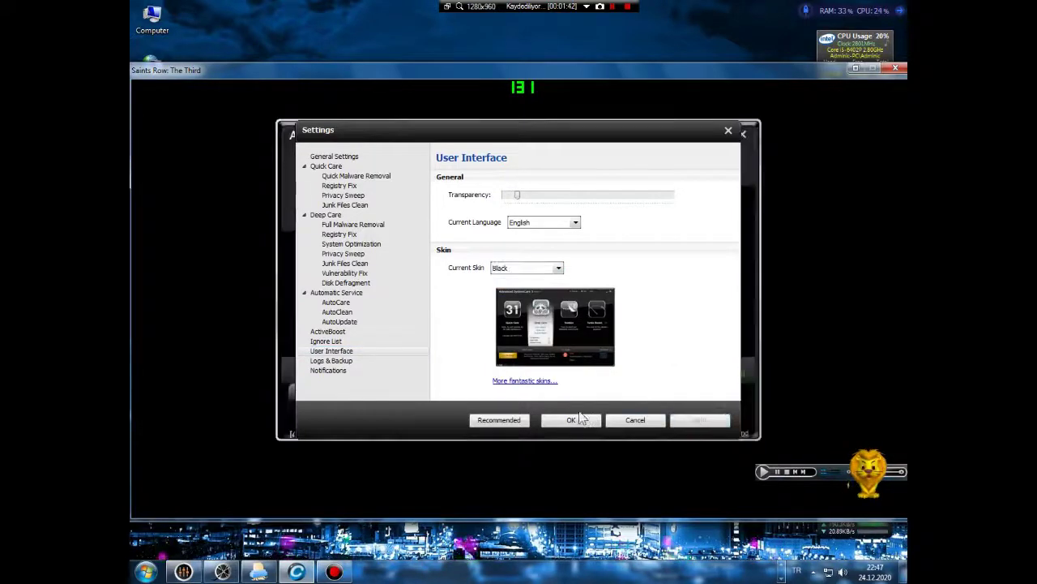
left_click(570, 420)
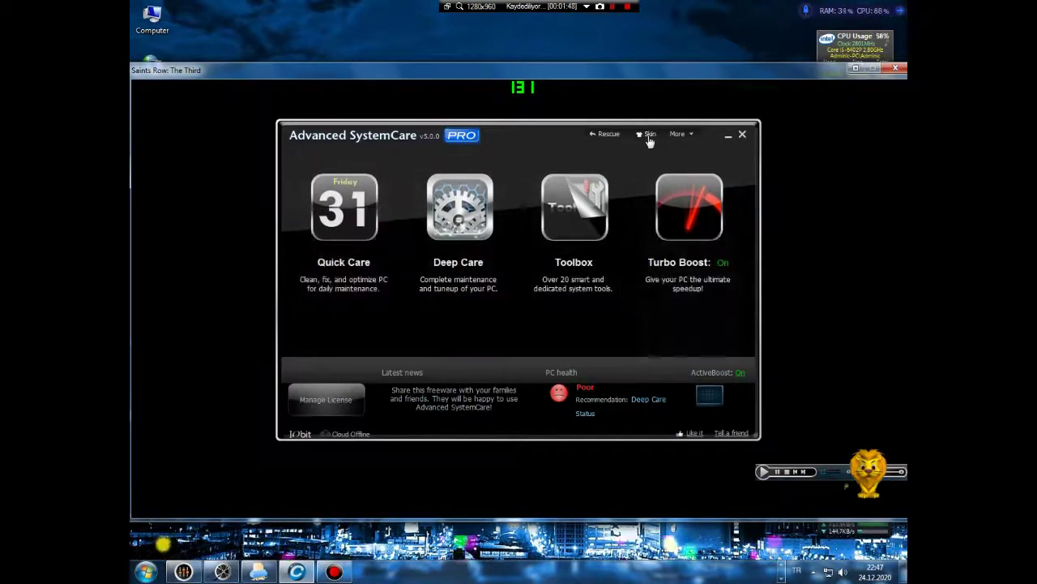
Step: Set the interface skin to White and apply it
left_click(646, 134)
left_click(540, 268)
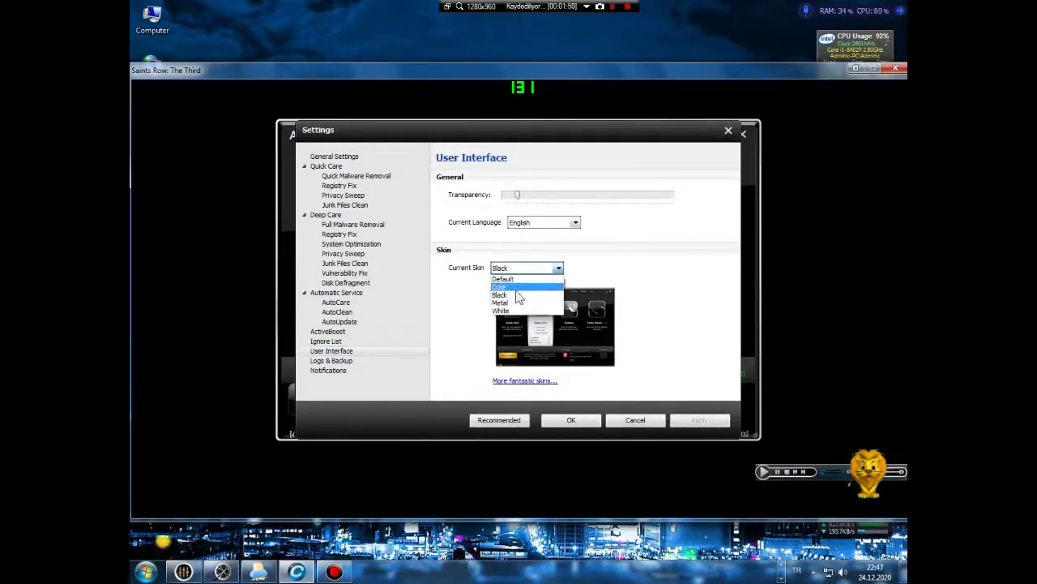
left_click(531, 301)
left_click(697, 420)
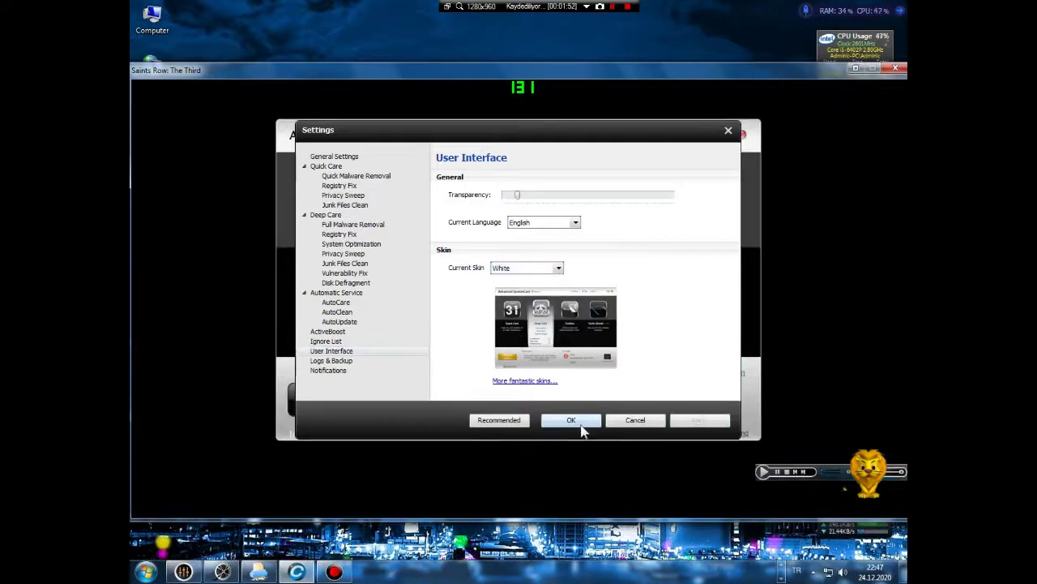
left_click(579, 421)
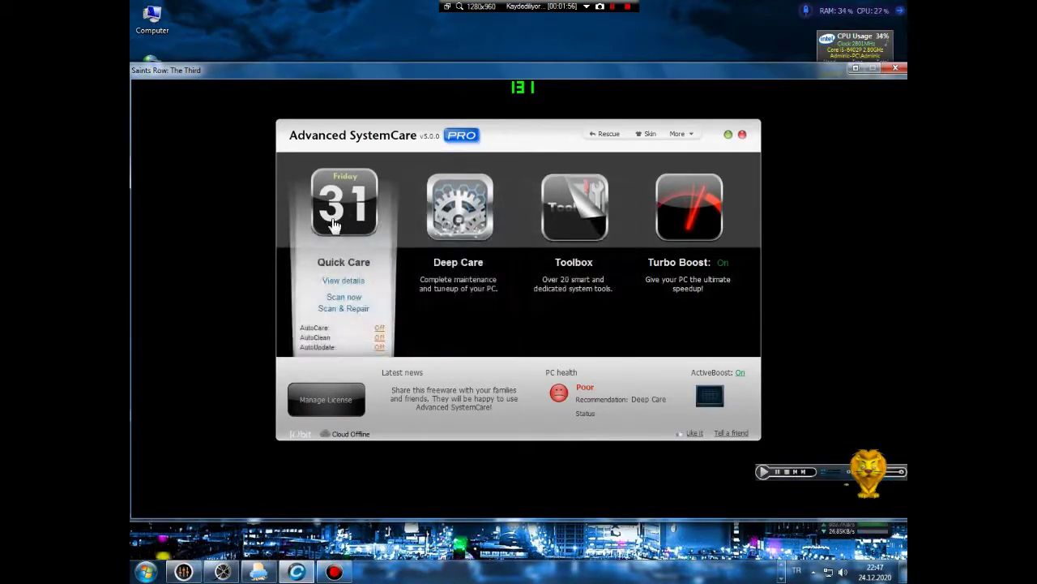
Step: Open the Toolbox and look through the tools in the Control, Security, Repair and Optimize categories
left_click(585, 216)
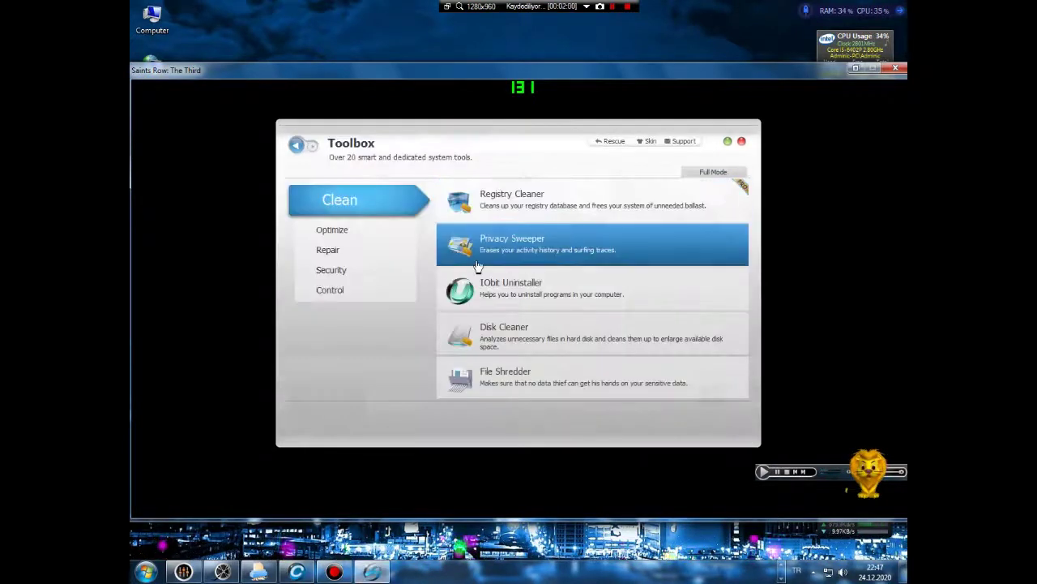
left_click(332, 290)
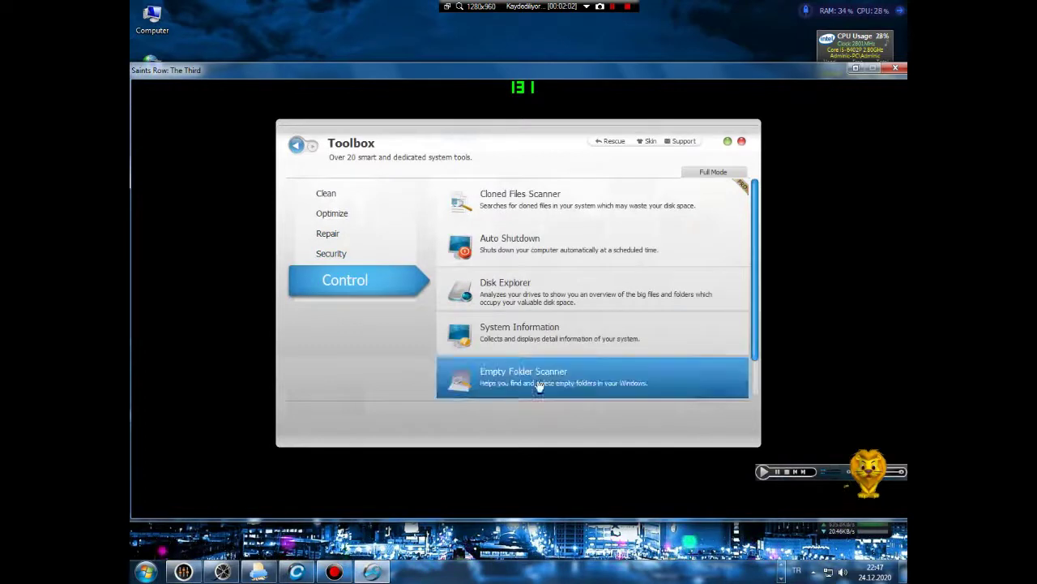
scroll(597, 354, "down", 2)
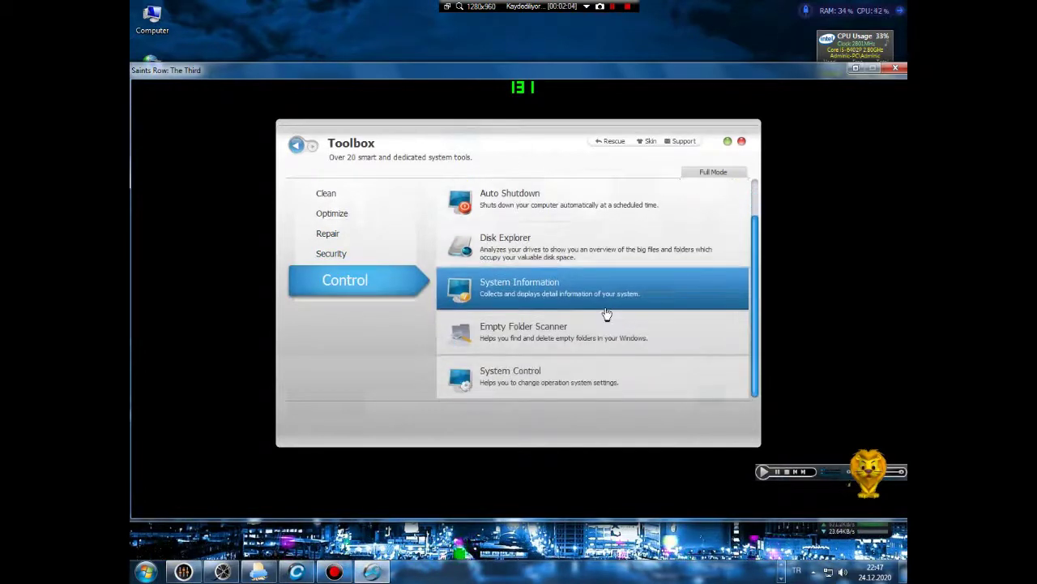
scroll(604, 324, "up", 2)
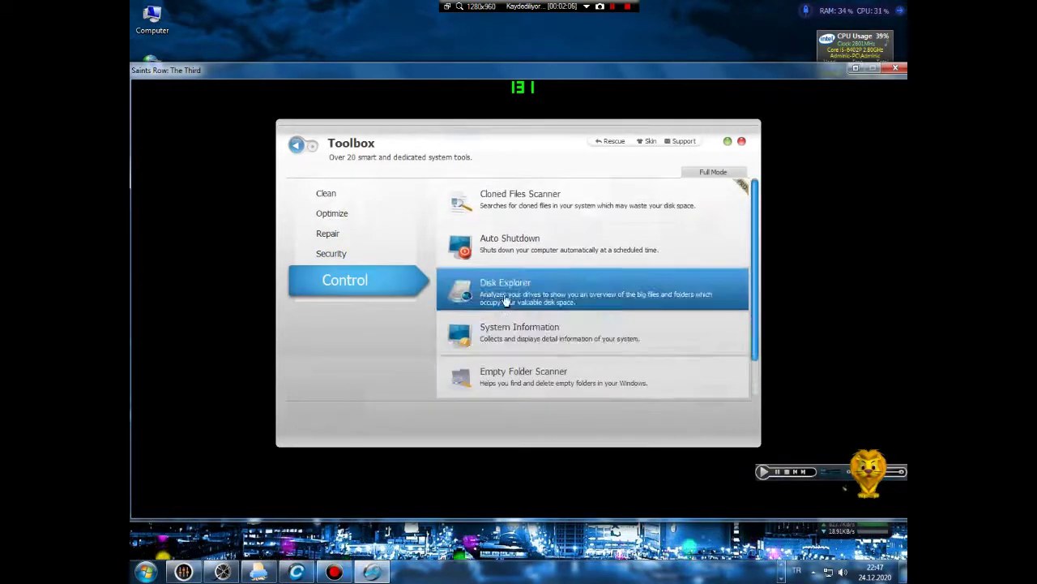
left_click(349, 257)
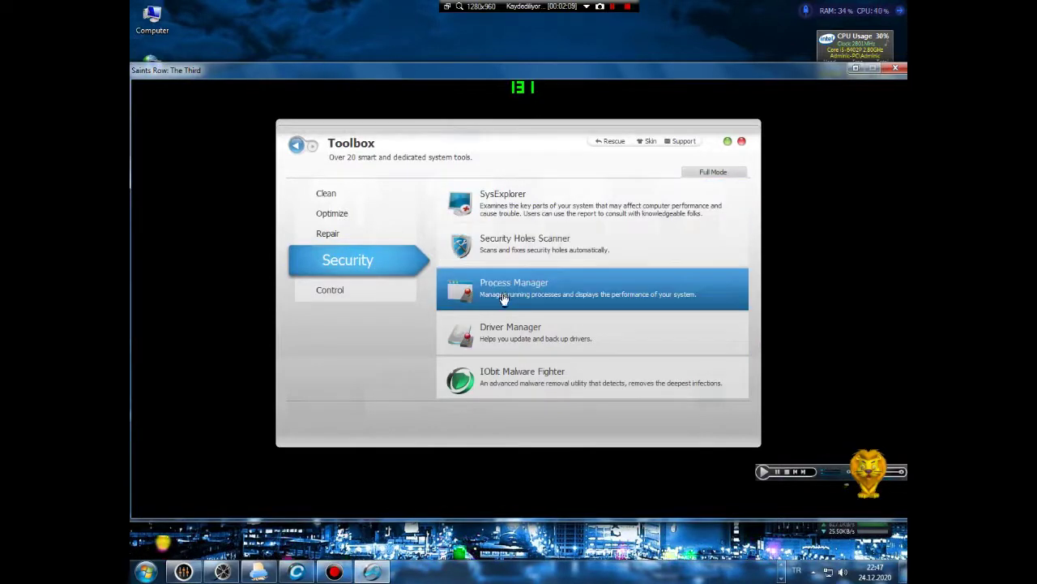
left_click(346, 238)
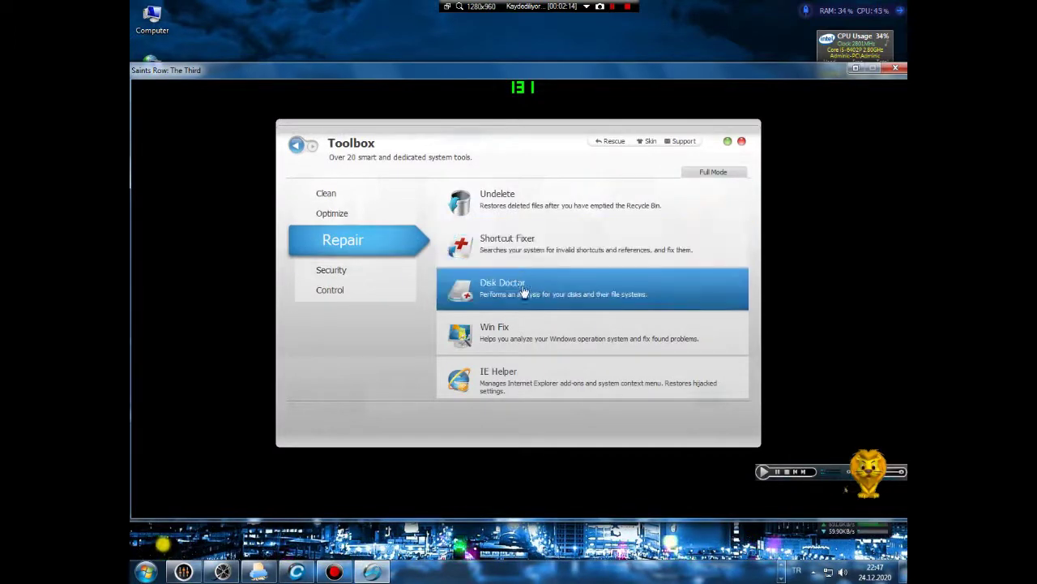
left_click(369, 215)
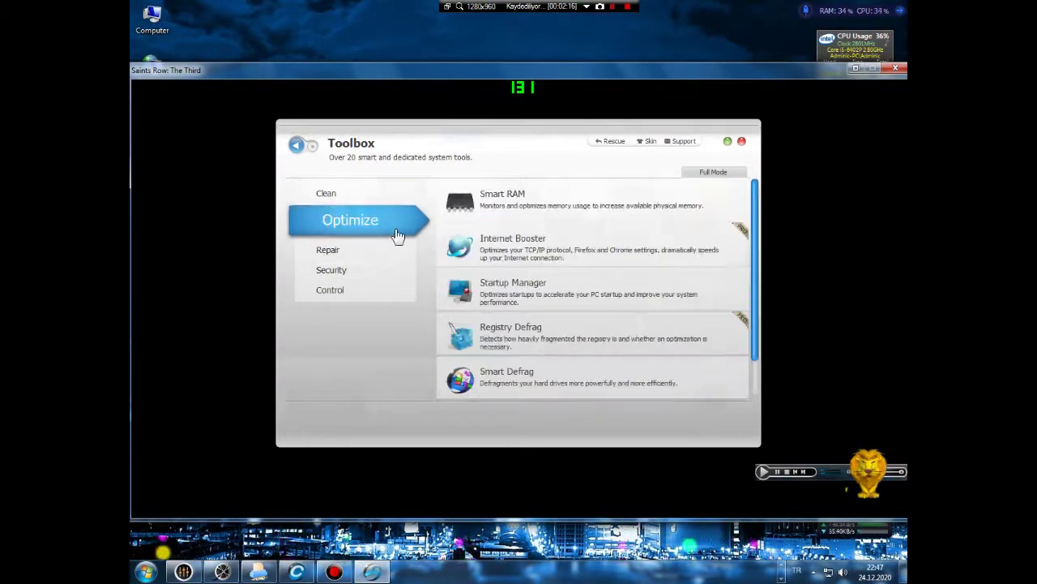
Step: Open Smart RAM from the Optimize tools and set it to run at Windows startup
left_click(573, 209)
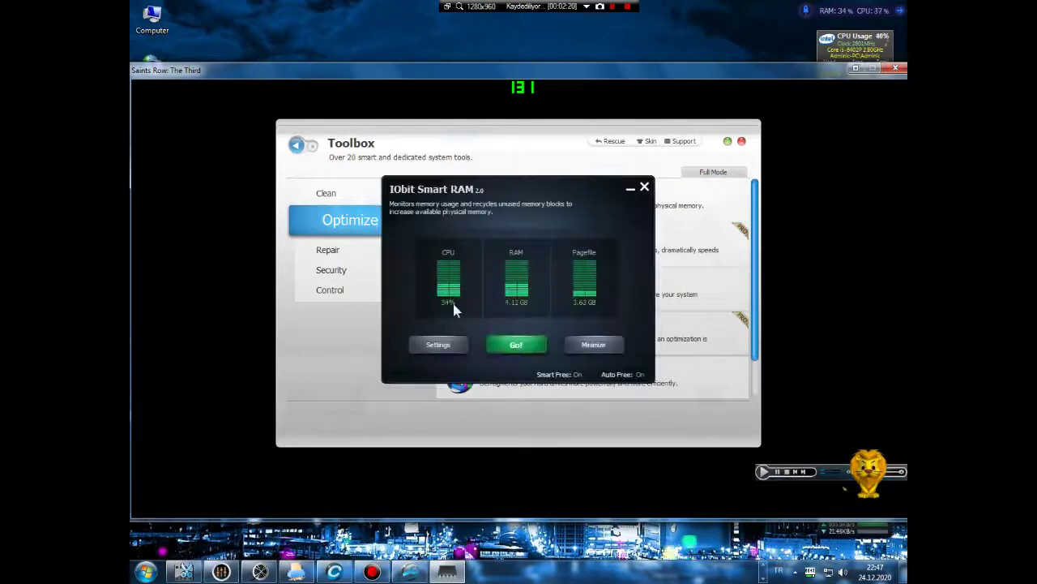
left_click(439, 346)
left_click(438, 243)
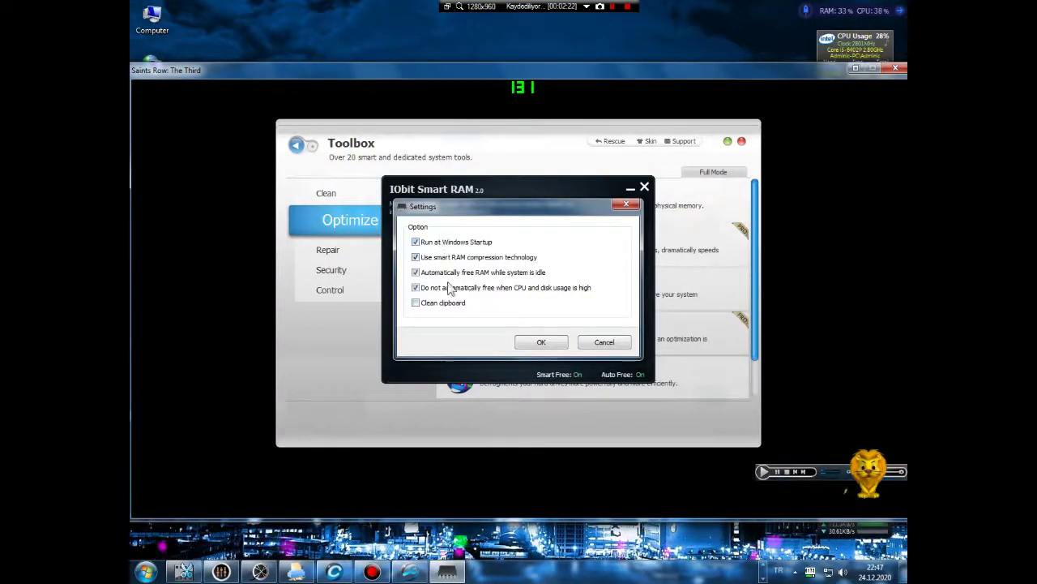
left_click(540, 343)
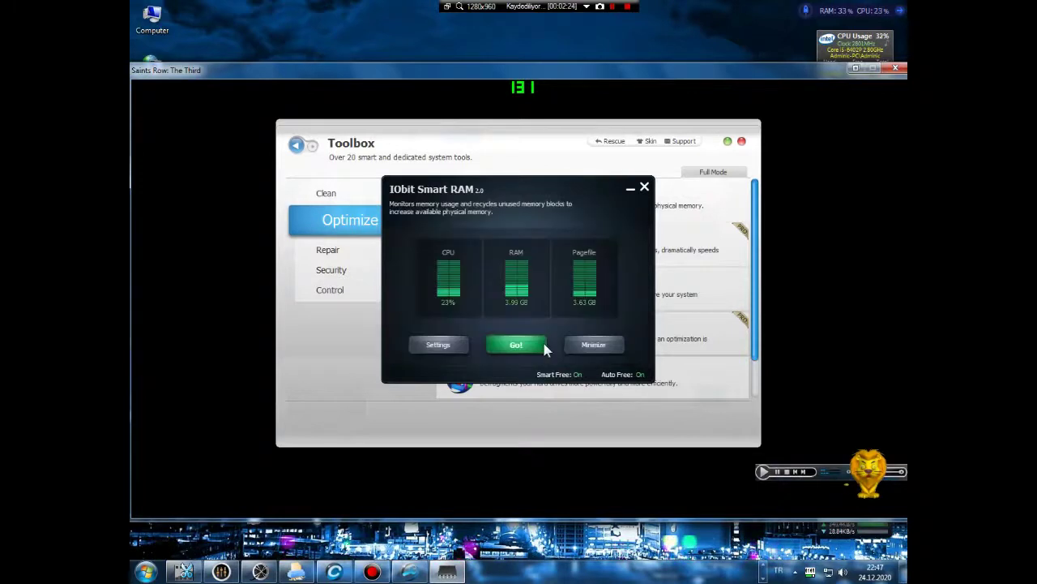
Step: Run a Smart Clean of the memory and minimize Smart RAM
left_click(527, 347)
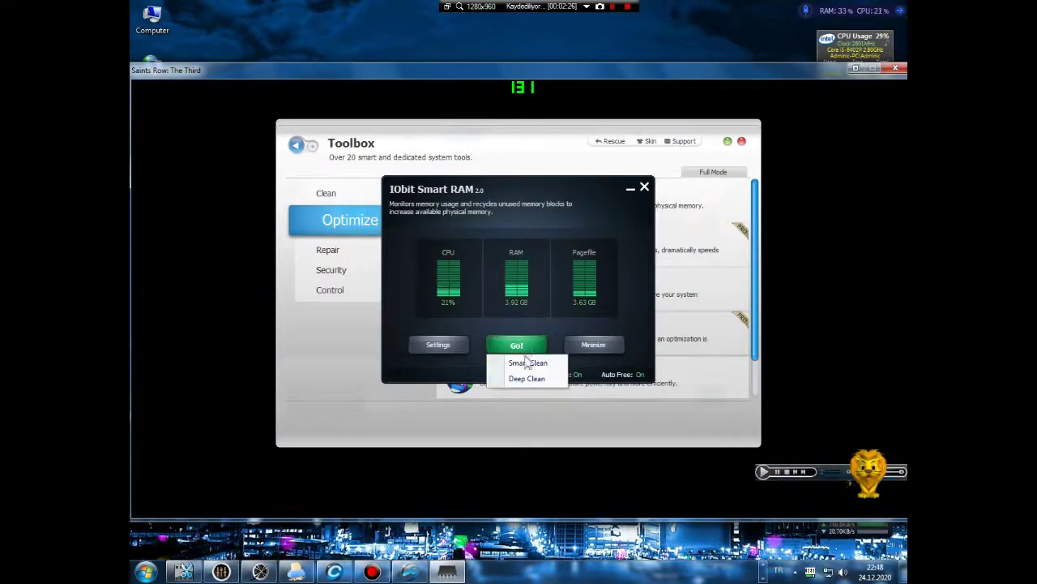
left_click(531, 361)
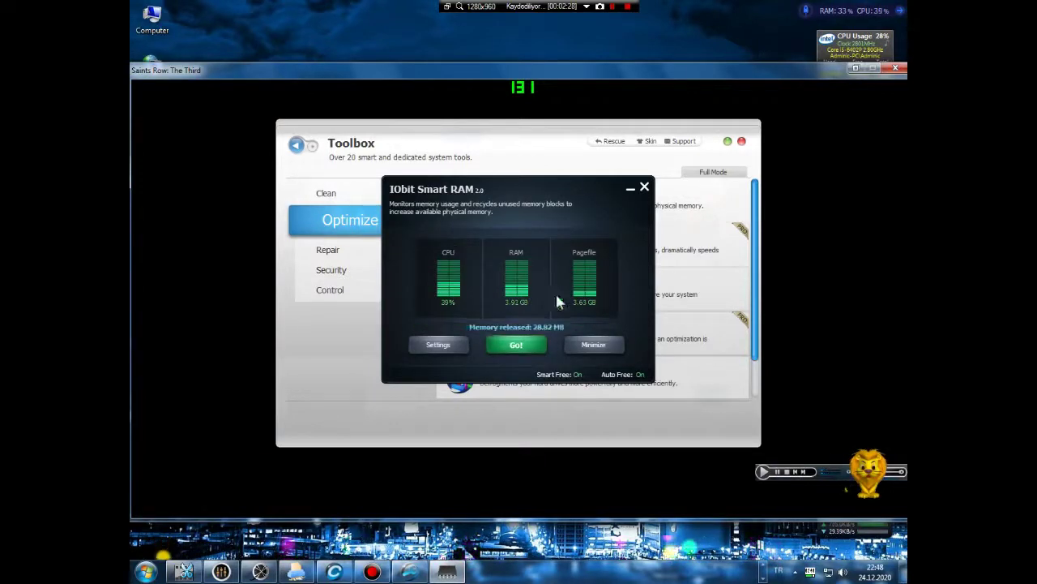
left_click(583, 341)
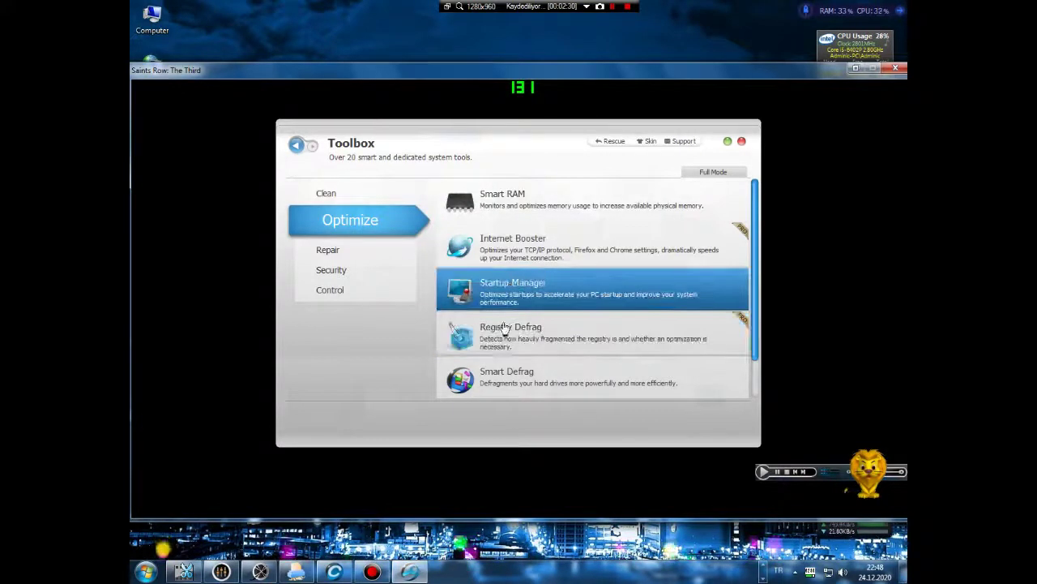
Step: Open Startup Manager, look through the list of startup items and close it
left_click(607, 291)
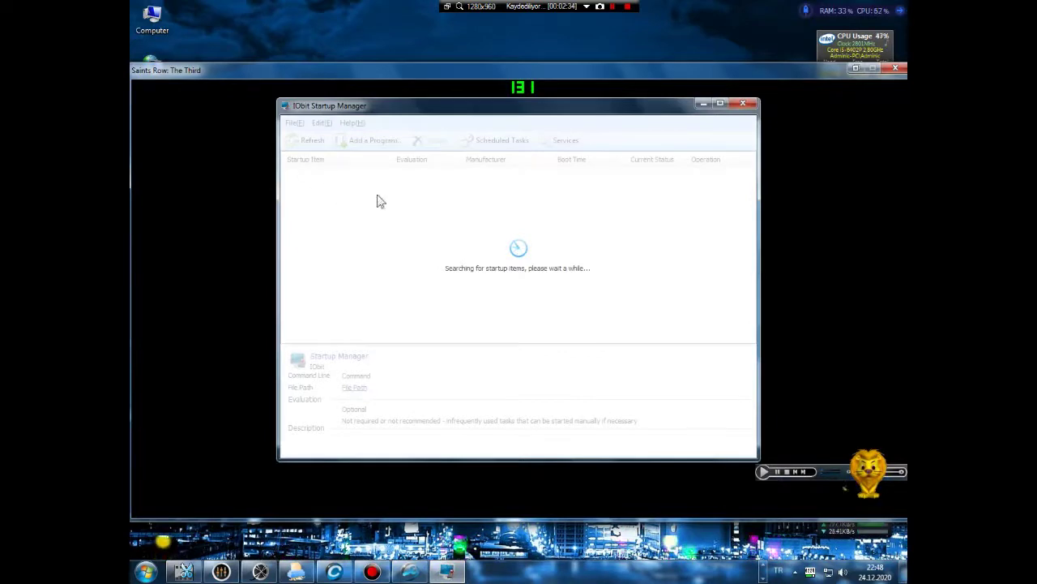
scroll(451, 236, "down", 3)
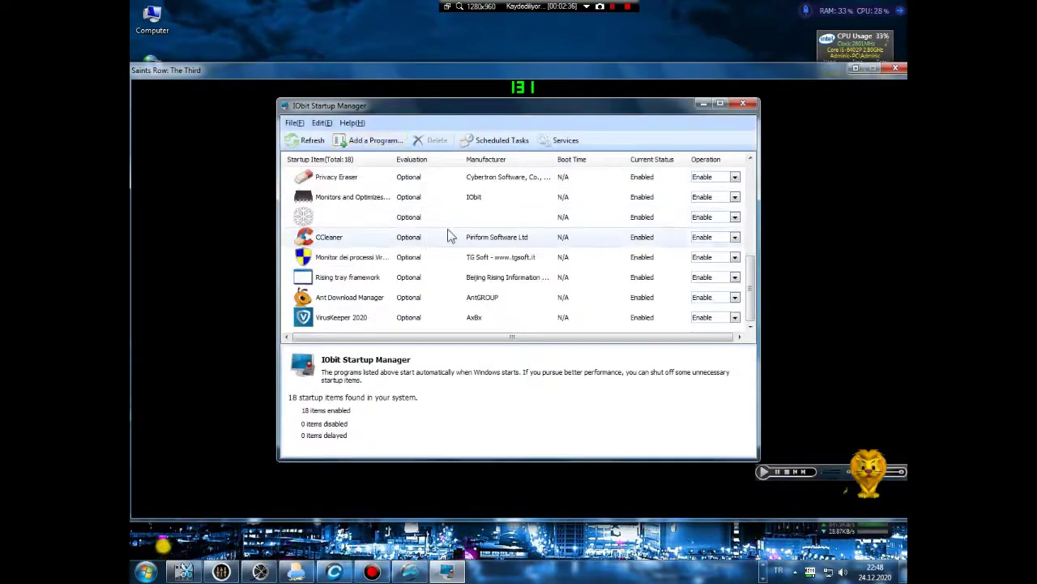
scroll(449, 261, "up", 4)
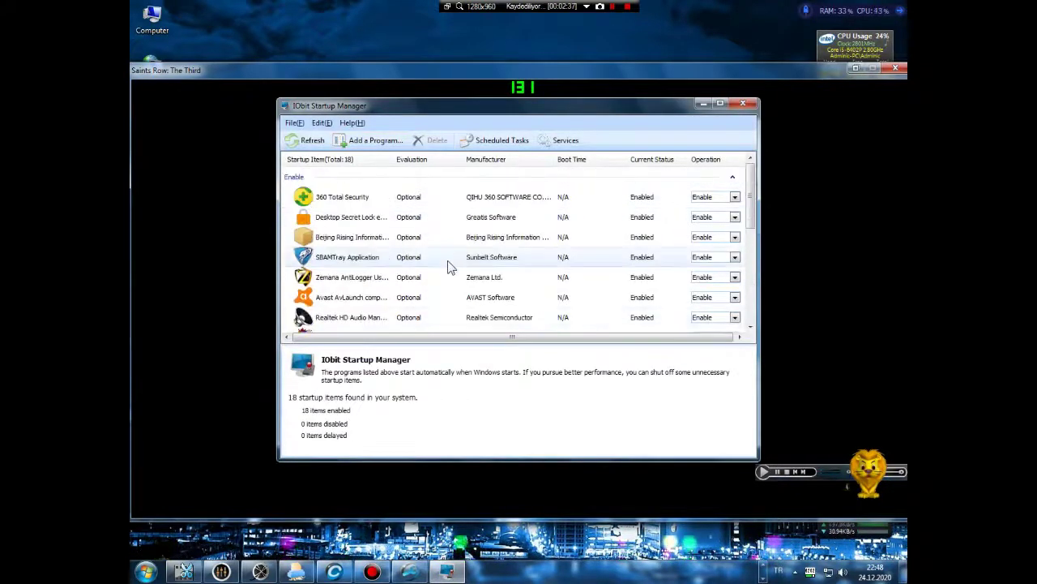
left_click(742, 105)
Step: Try to open Smart Defrag without downloading it and dismiss the VirIT startup program warning
left_click(516, 379)
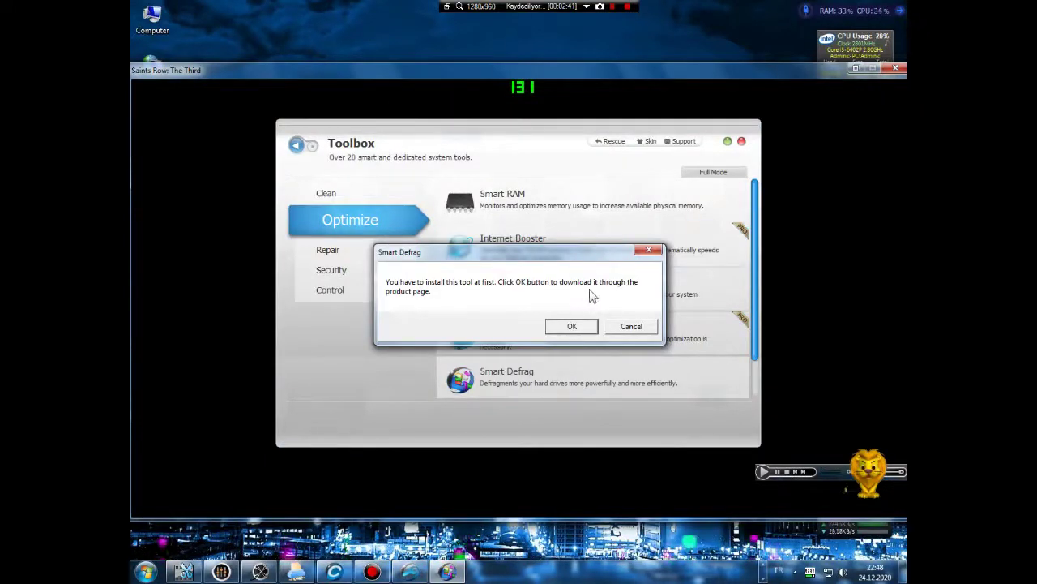
left_click(633, 326)
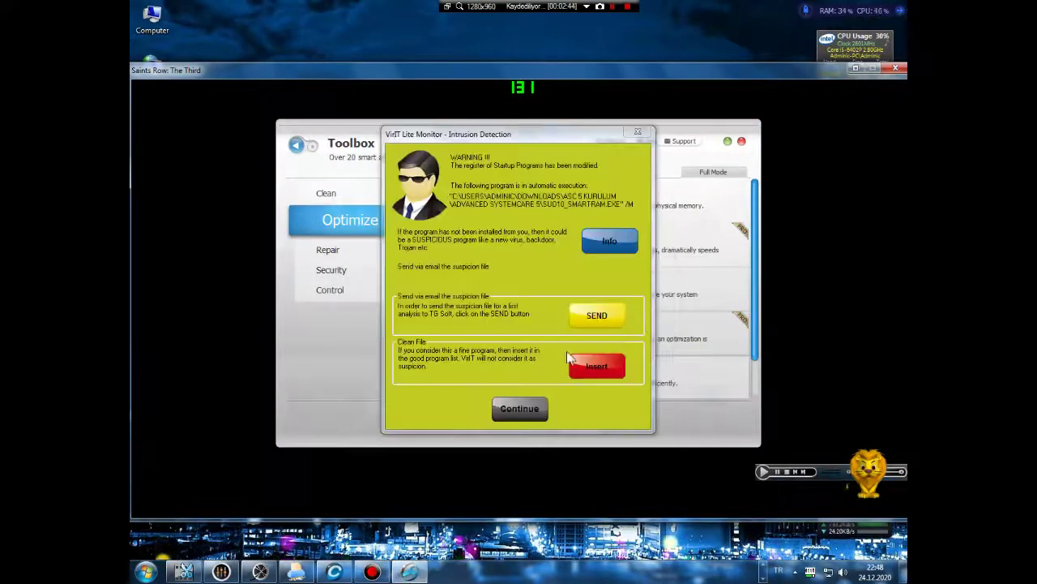
left_click(518, 410)
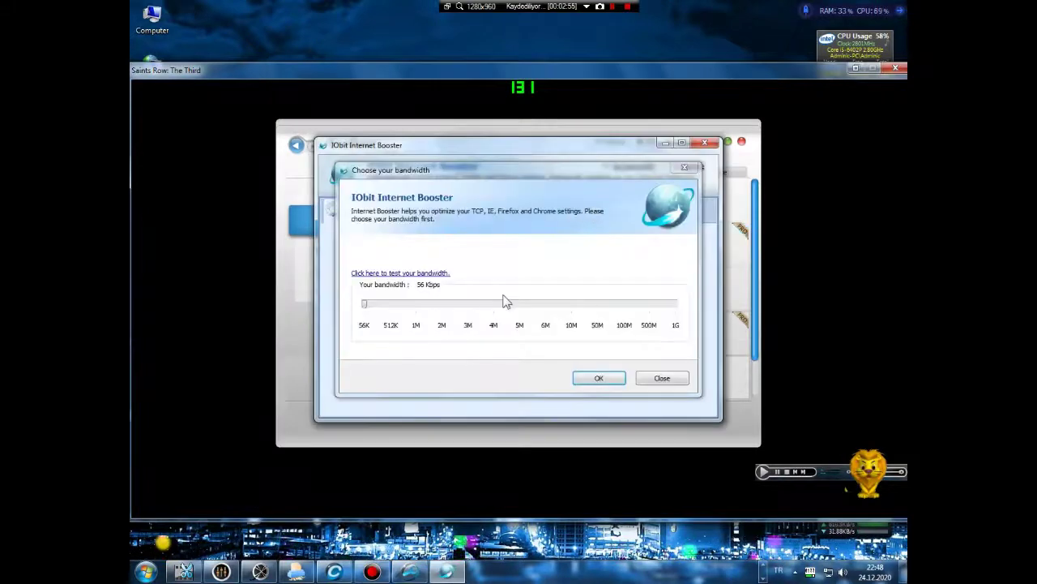
Step: Set the connection bandwidth for Internet Booster to 100 Mbps
left_click_drag(364, 303, 602, 326)
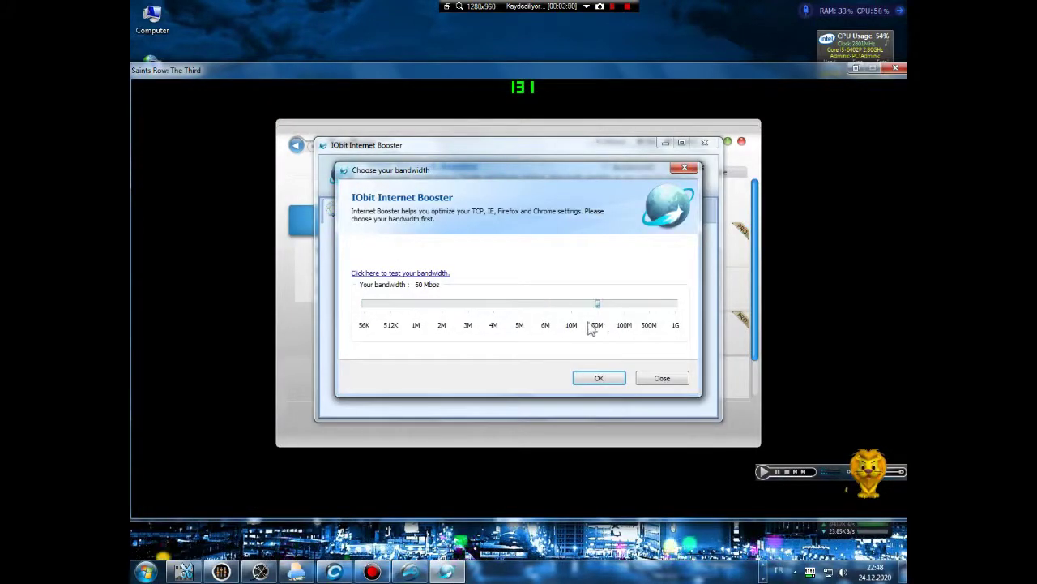
left_click_drag(585, 328, 665, 330)
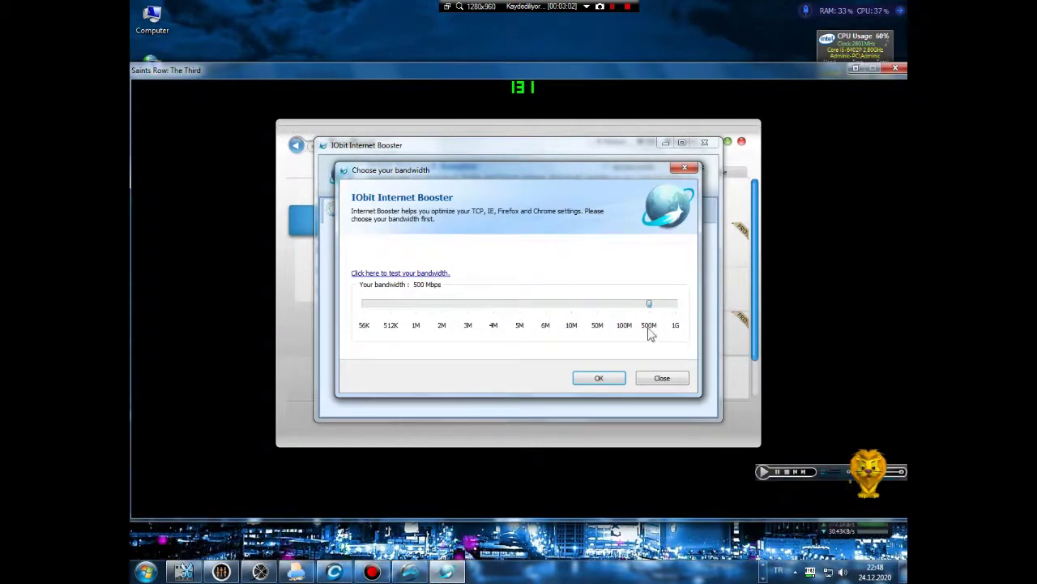
left_click(602, 378)
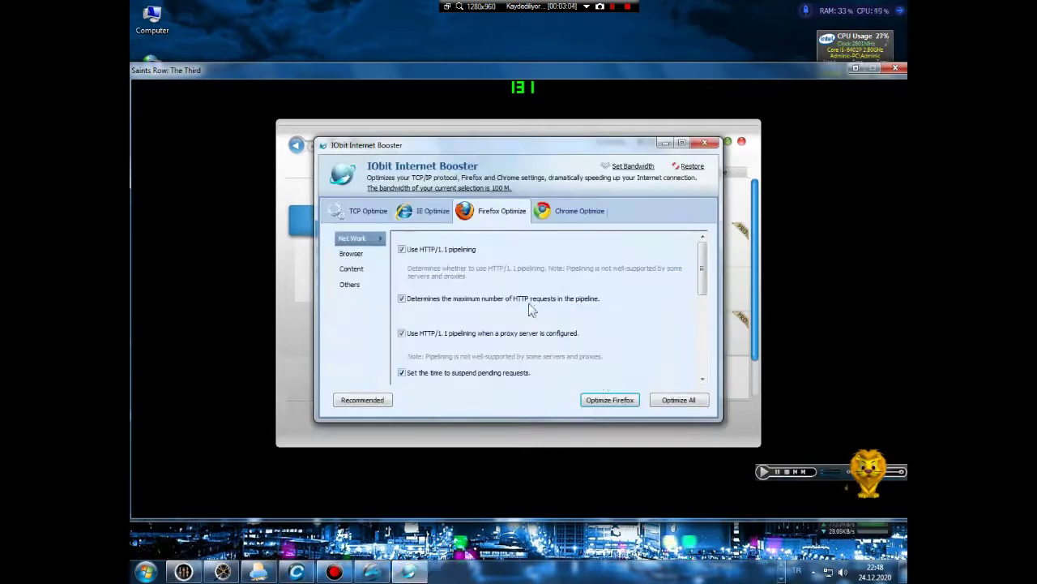
Step: Look through Internet Booster's Chrome, Firefox and IE optimization settings and close the tool
left_click(565, 214)
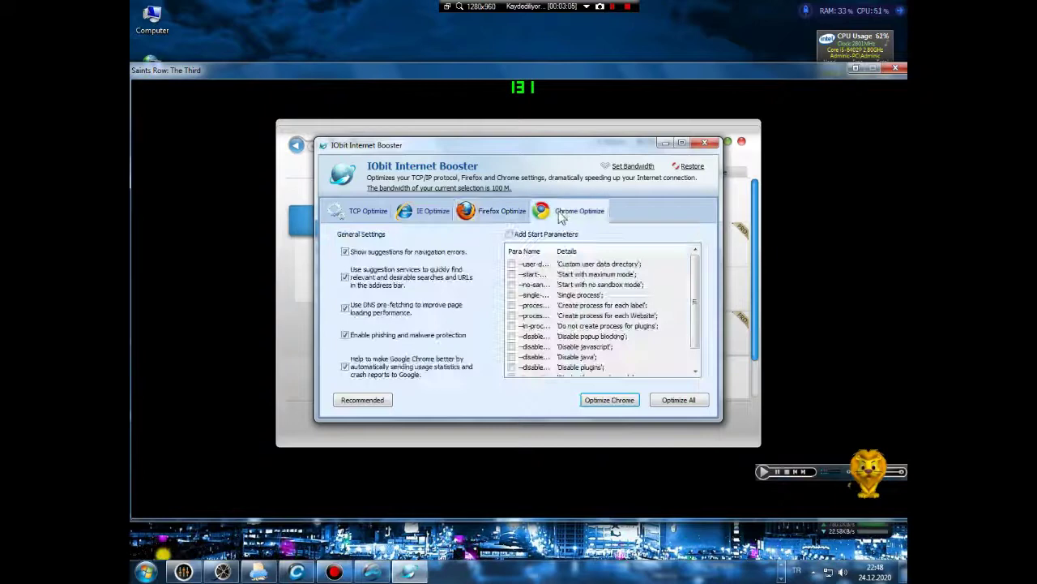
left_click(503, 215)
left_click(427, 210)
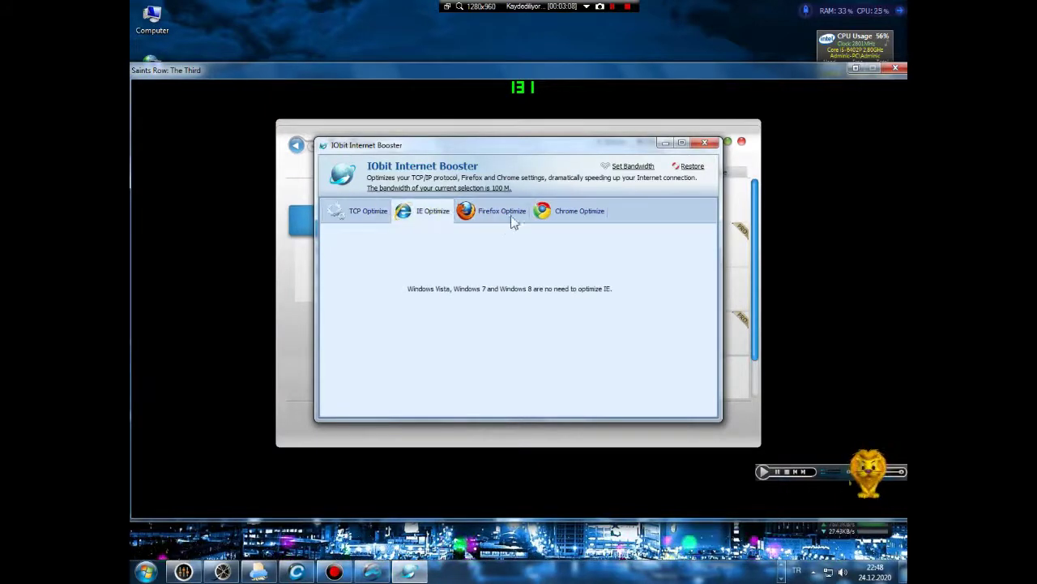
left_click(463, 211)
left_click(705, 146)
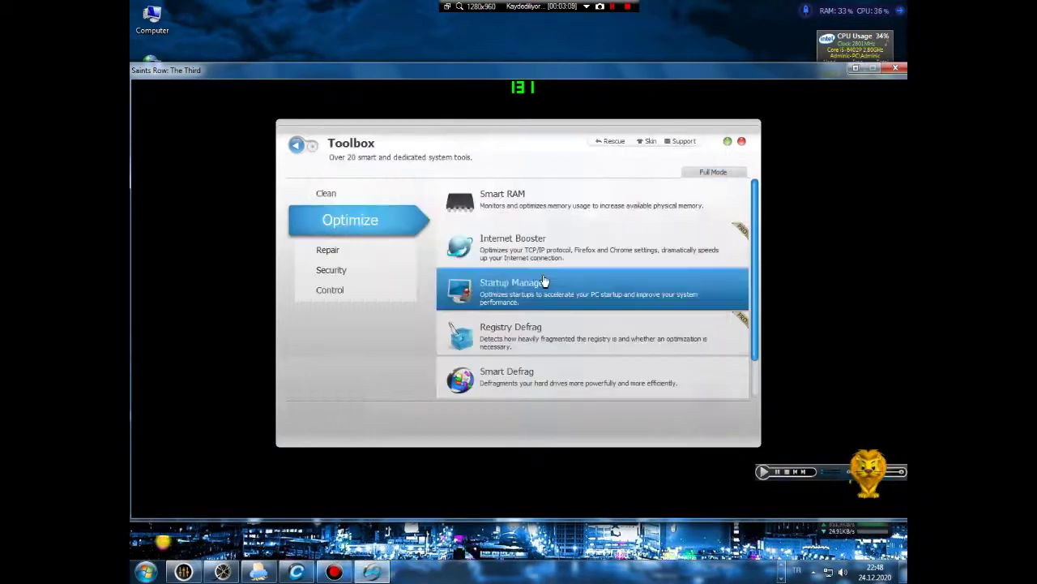
Step: Open Registry Defrag and Game Booster one after the other, cancelling each without analyzing or downloading anything
left_click(519, 334)
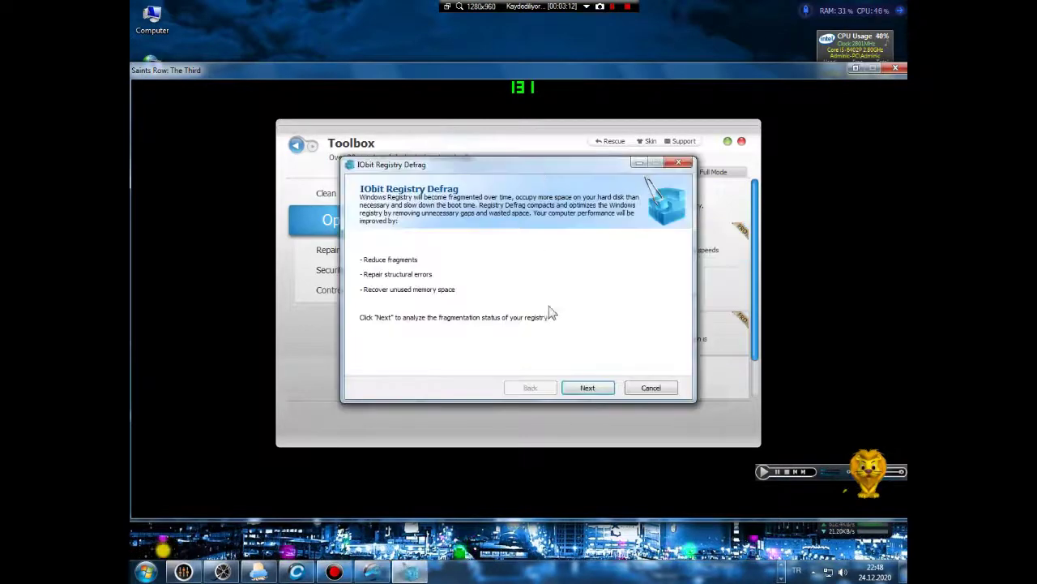
left_click(651, 387)
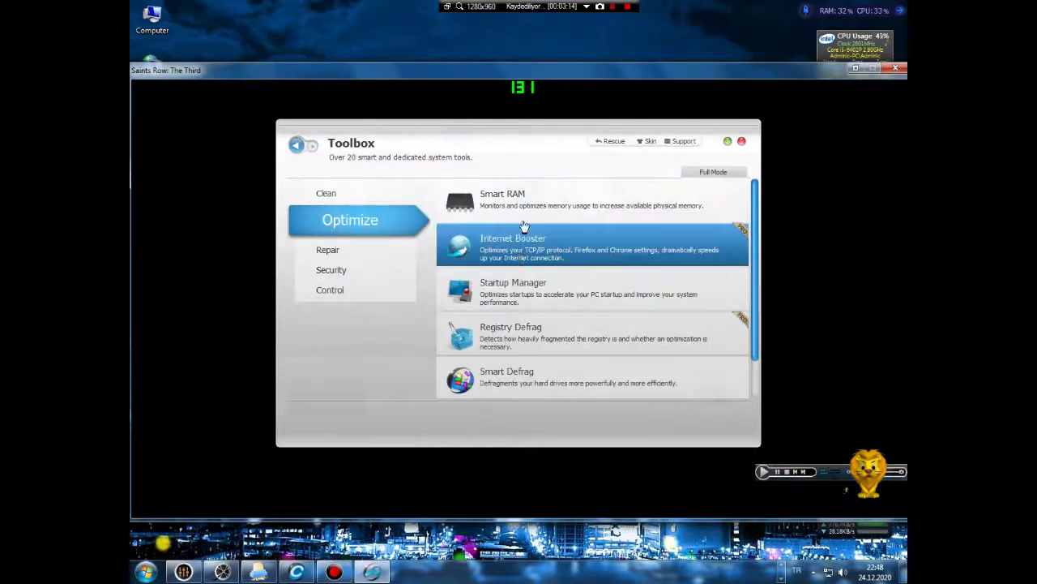
scroll(584, 357, "down", 2)
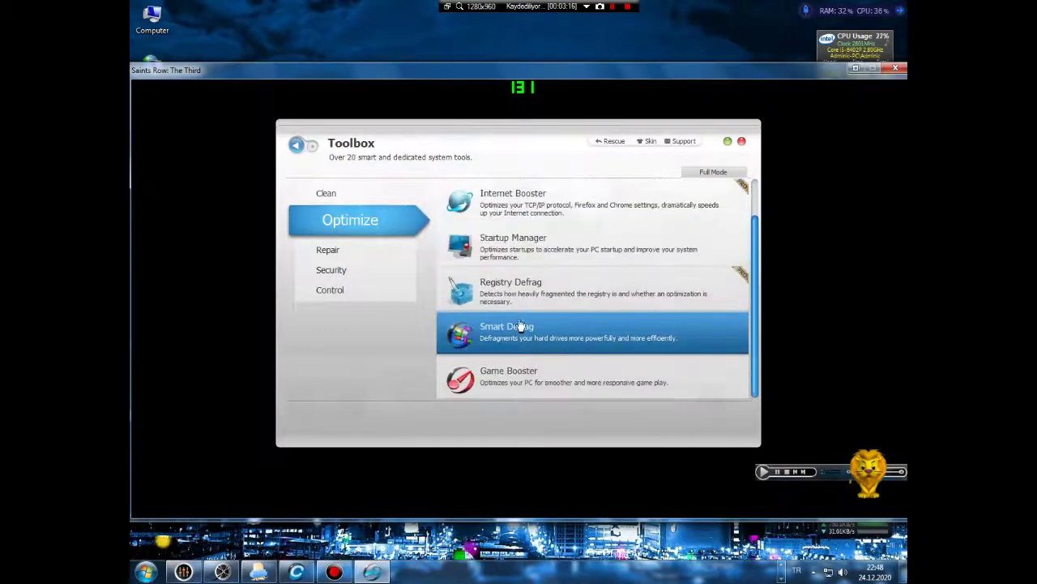
left_click(535, 381)
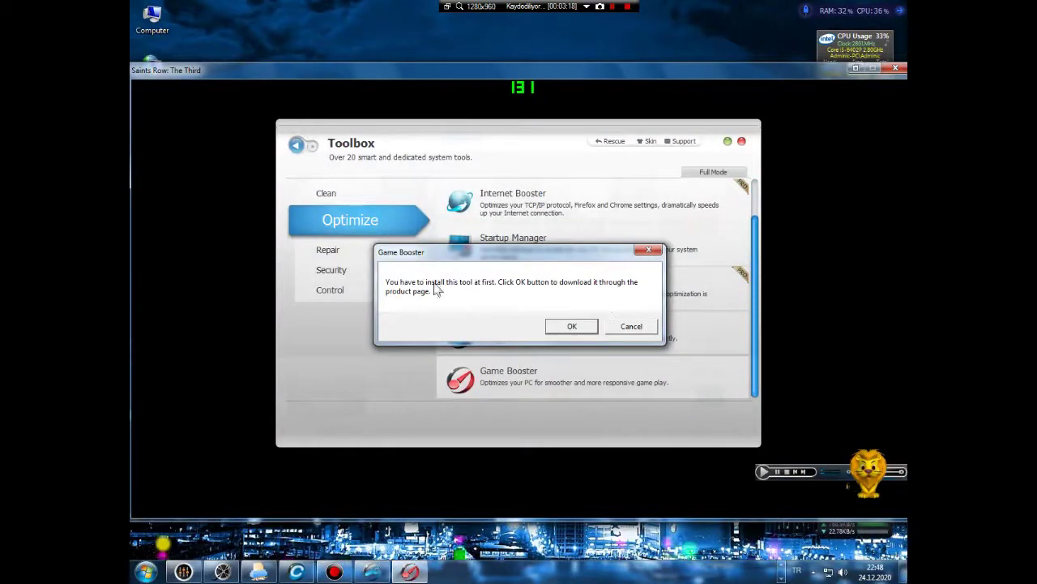
left_click(632, 326)
scroll(553, 291, "up", 2)
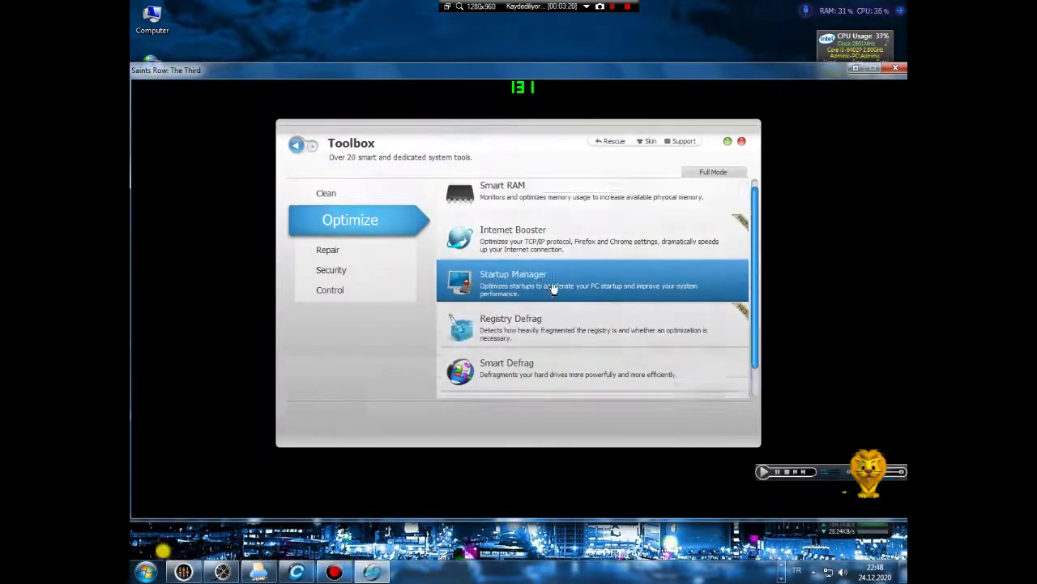
Step: Show the Clean tools, look at Registry Cleaner and close it without scanning
left_click(334, 196)
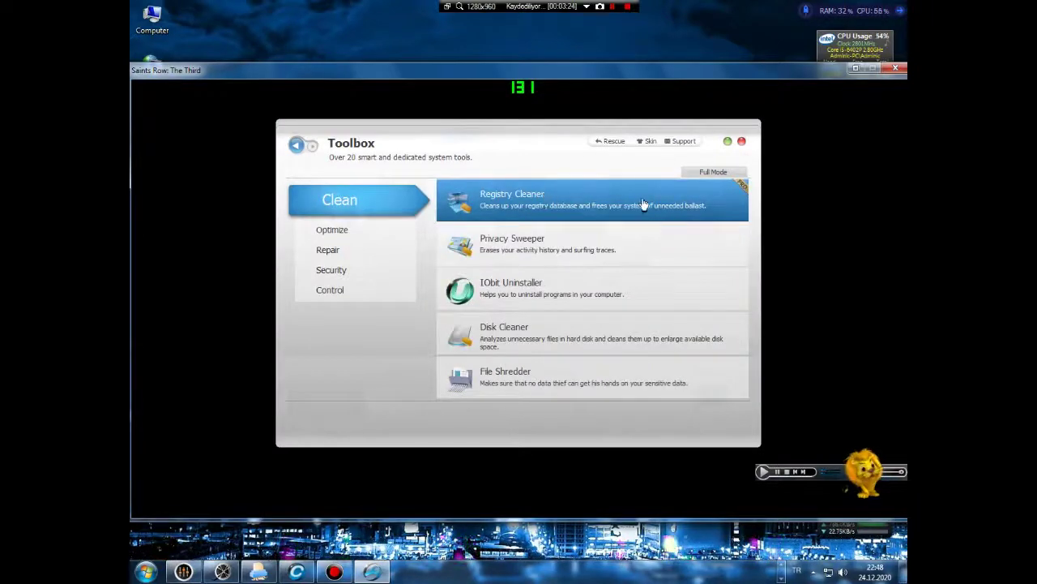
left_click(643, 204)
left_click(641, 384)
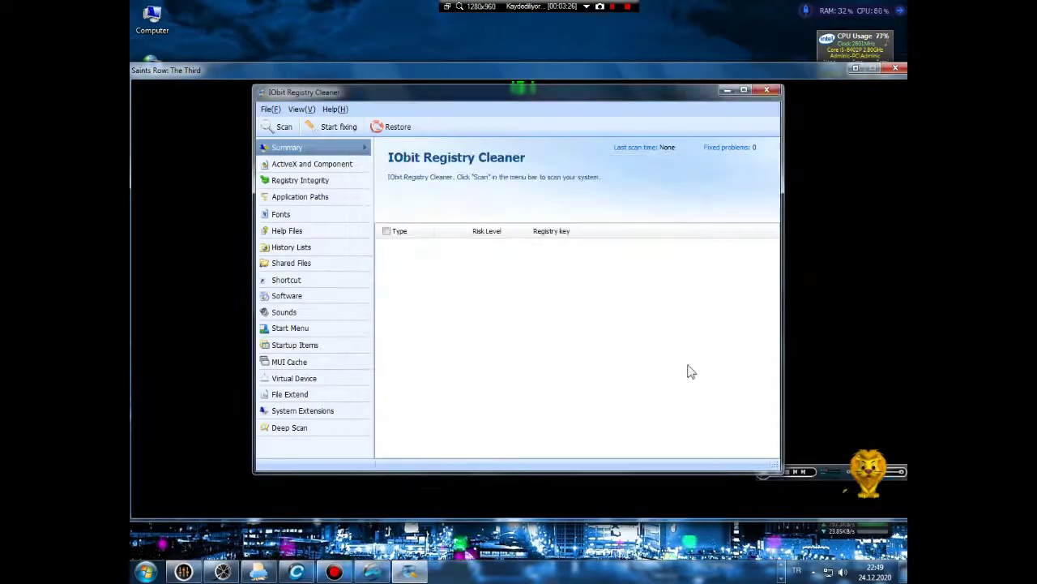
left_click(770, 94)
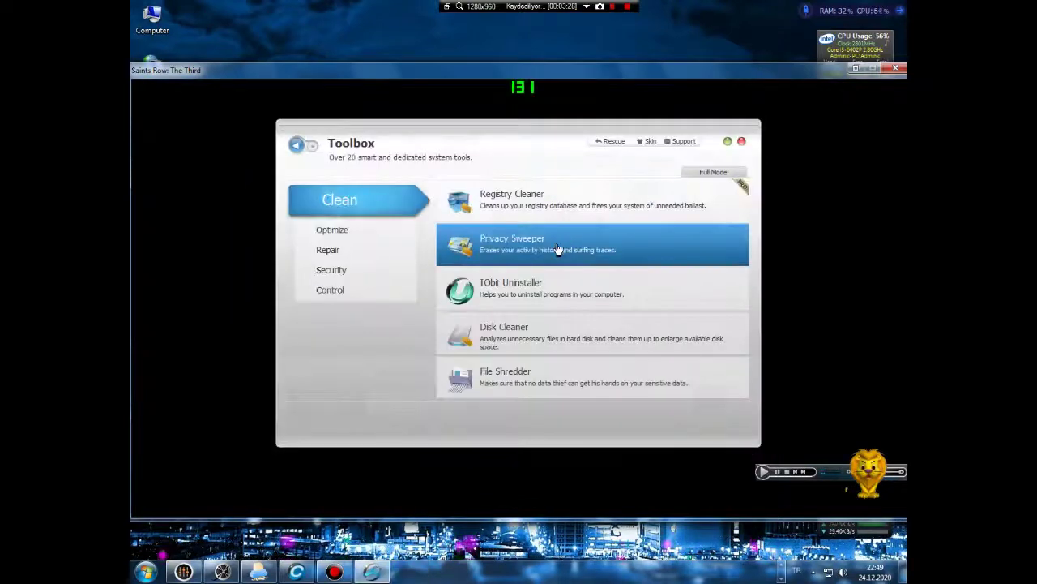
Step: Open Privacy Sweeper, select all the privacy items and close the tool
left_click(558, 249)
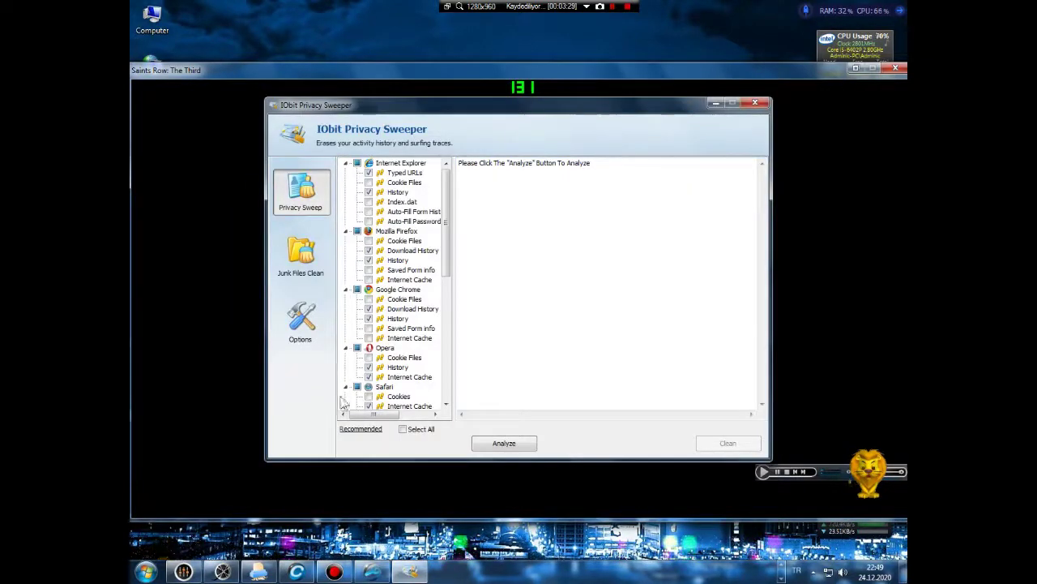
left_click(402, 429)
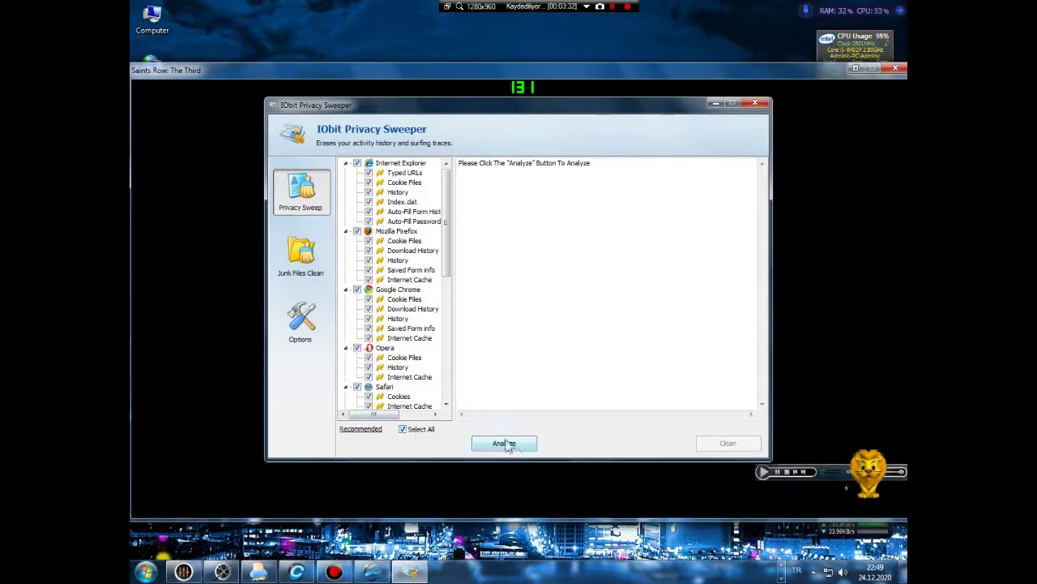
left_click(755, 103)
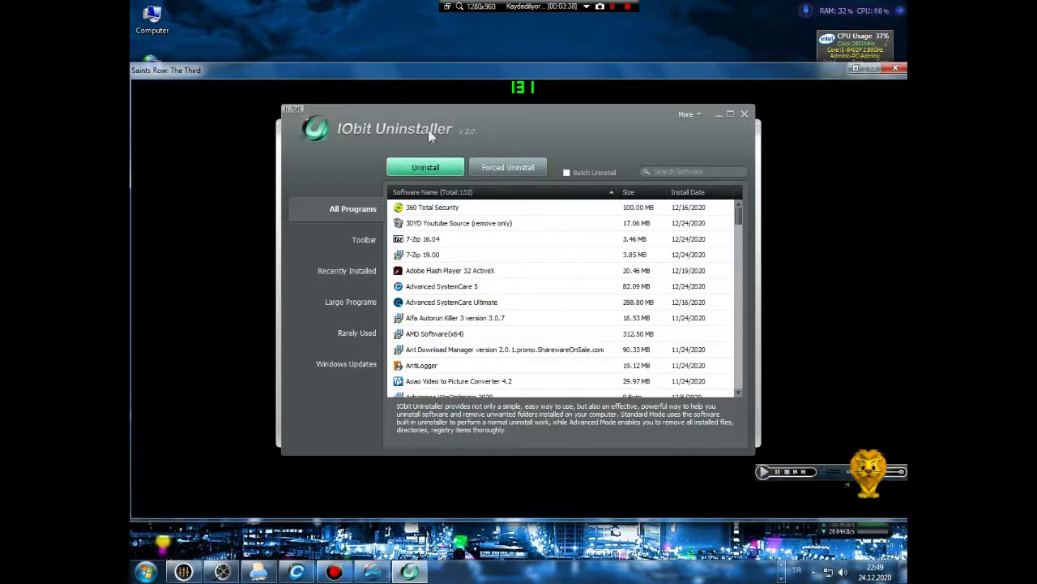
Step: Look through IObit Uninstaller's Toolbar, Recently Installed, Large Programs, Rarely Used and Windows Updates lists, and close it
left_click(369, 241)
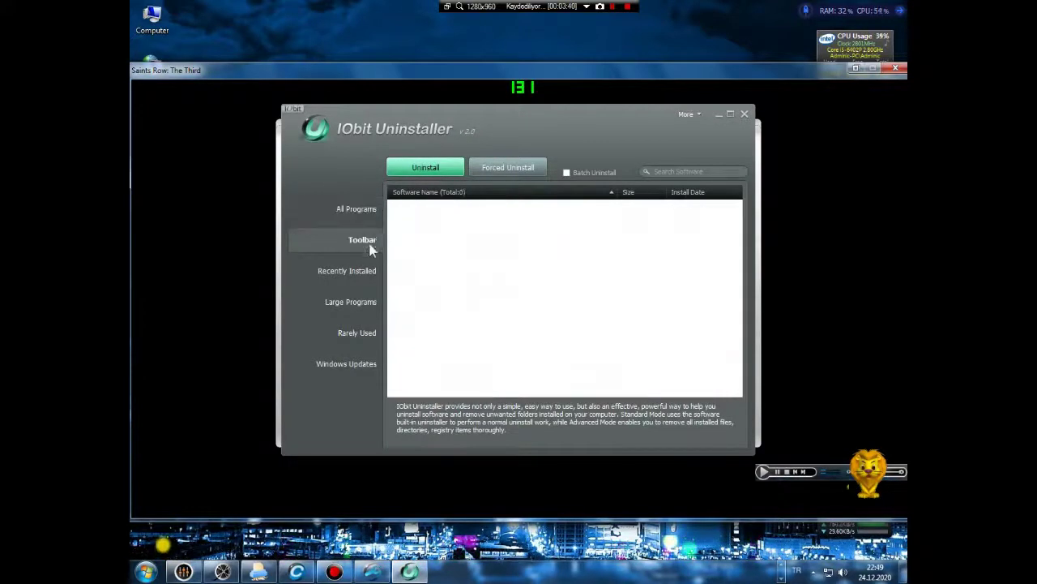
left_click(364, 271)
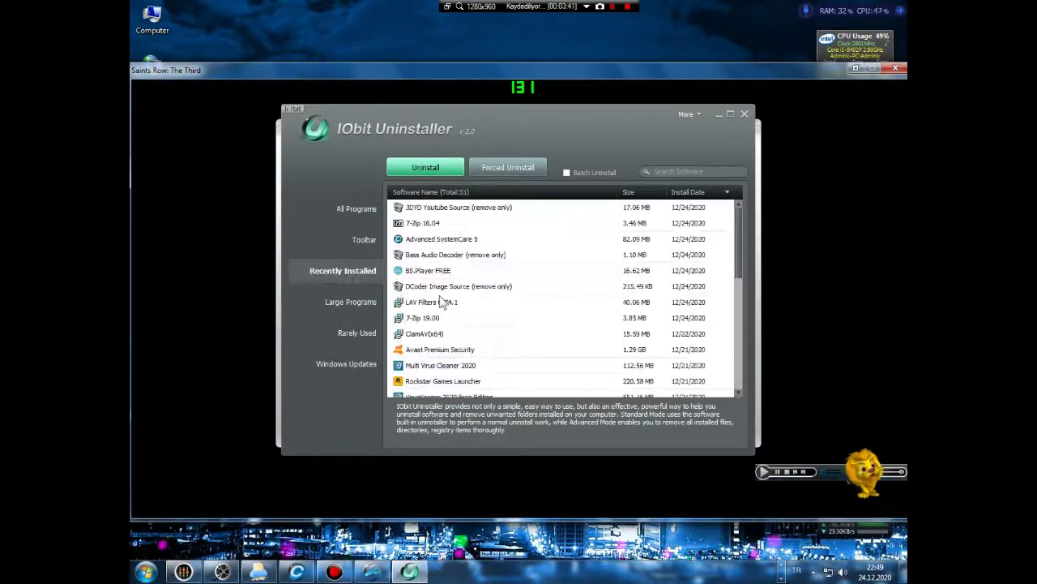
left_click(333, 300)
left_click(364, 338)
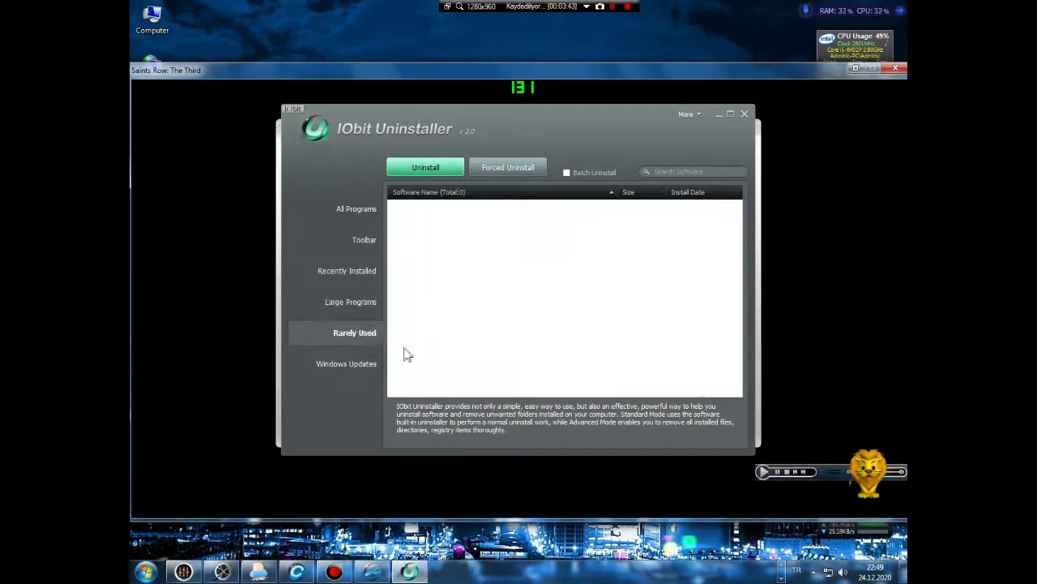
left_click(340, 365)
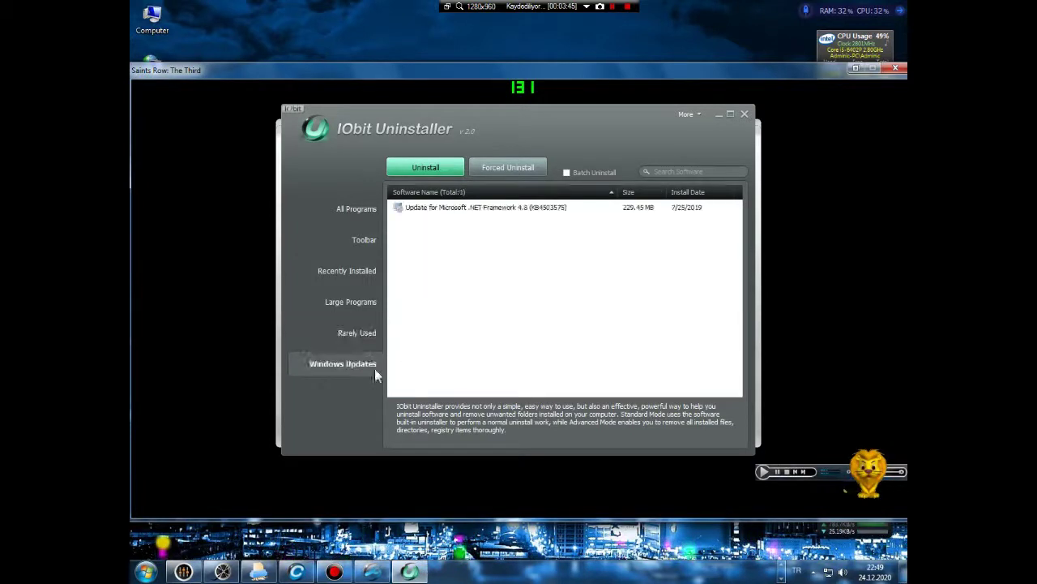
left_click(745, 115)
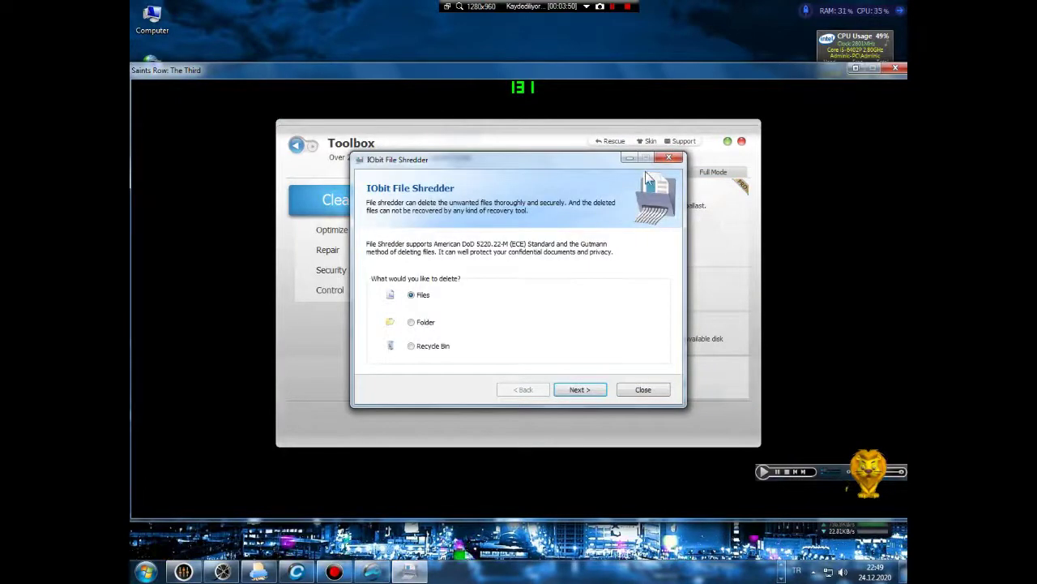
Step: Close File Shredder without deleting anything and open Disk Cleaner to view its disk selection
left_click(667, 157)
left_click(524, 336)
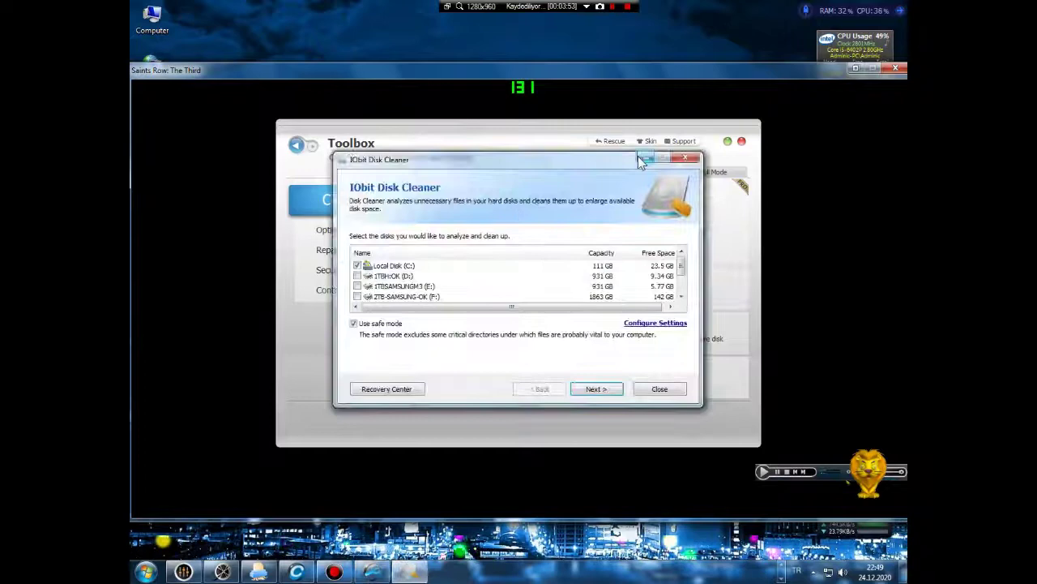
Step: Close Disk Cleaner, show all Toolbox tools in Full Mode and return to the main screen
left_click(684, 157)
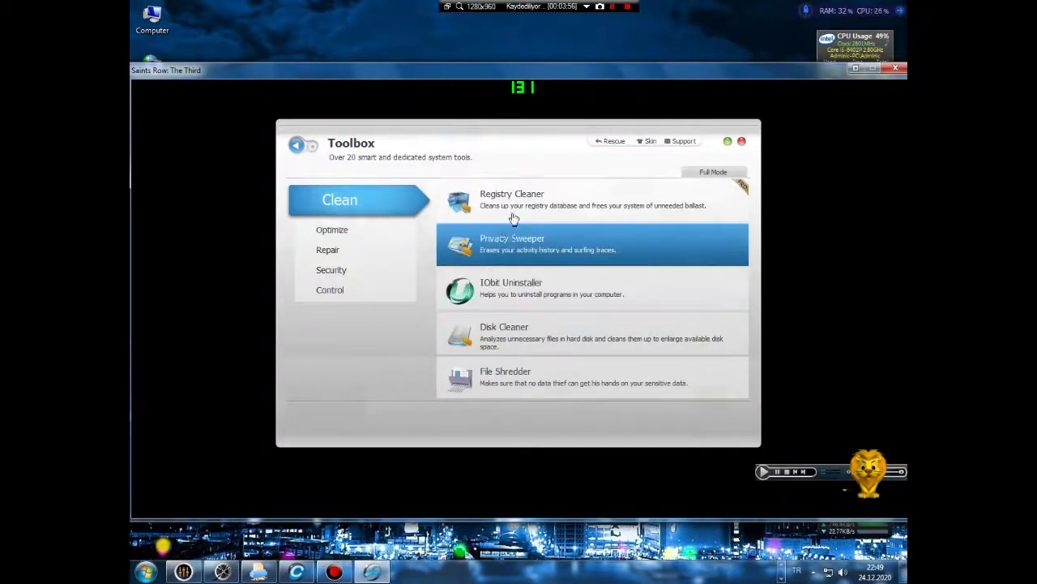
left_click(704, 172)
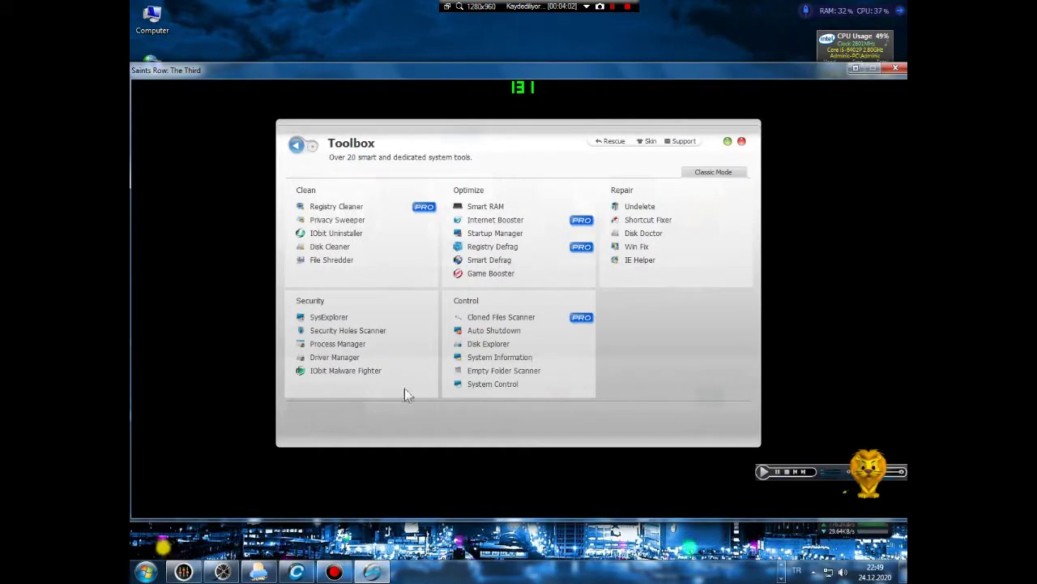
left_click(297, 144)
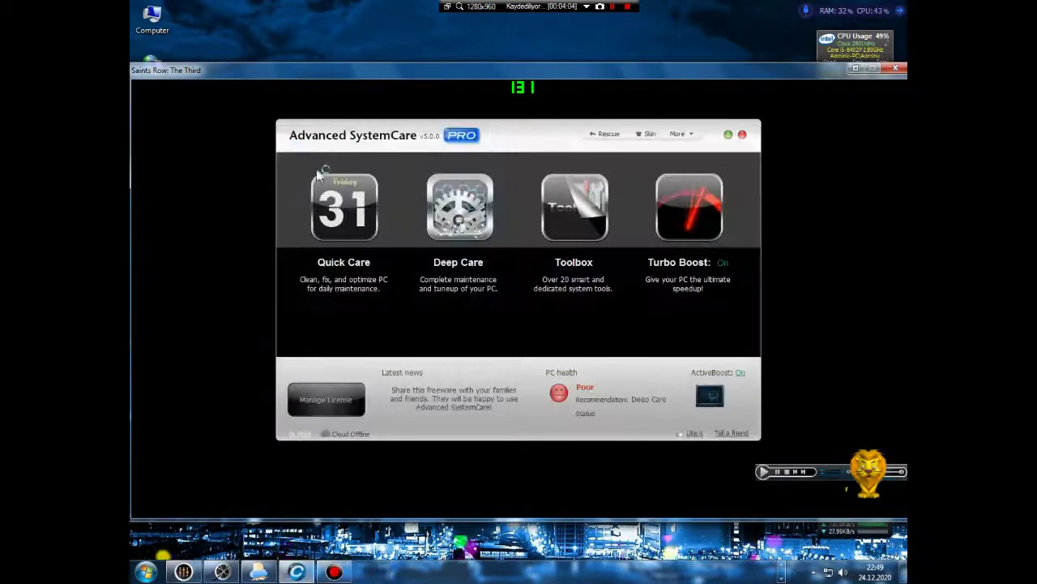
Step: Change the program's skin to Metal in the User Interface settings and apply it
left_click(650, 136)
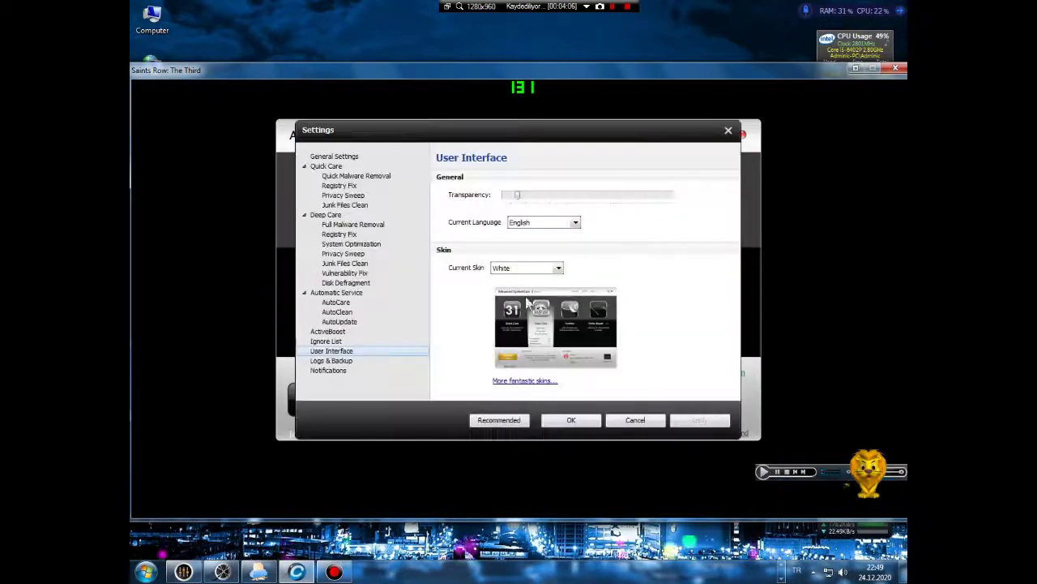
left_click(498, 267)
left_click(528, 310)
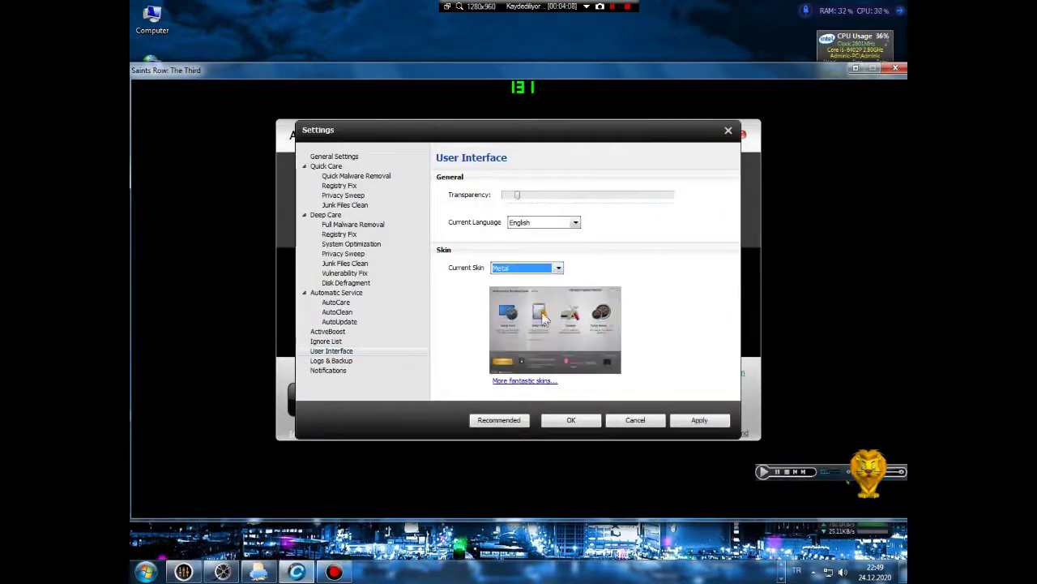
left_click(697, 420)
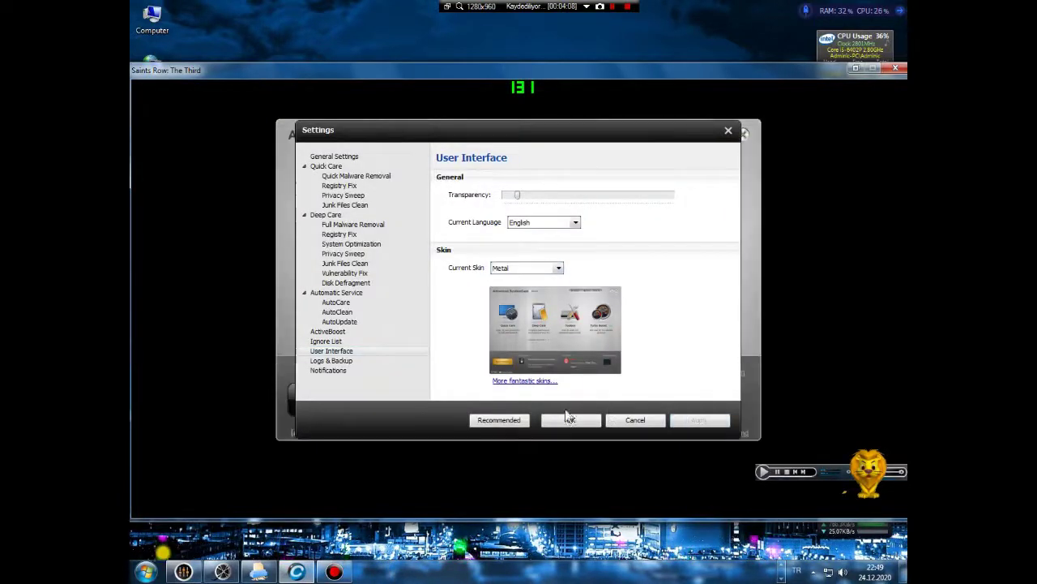
Step: Reset Quick Care's Quick Malware Removal settings to the recommended values and apply them
left_click(348, 157)
left_click(340, 166)
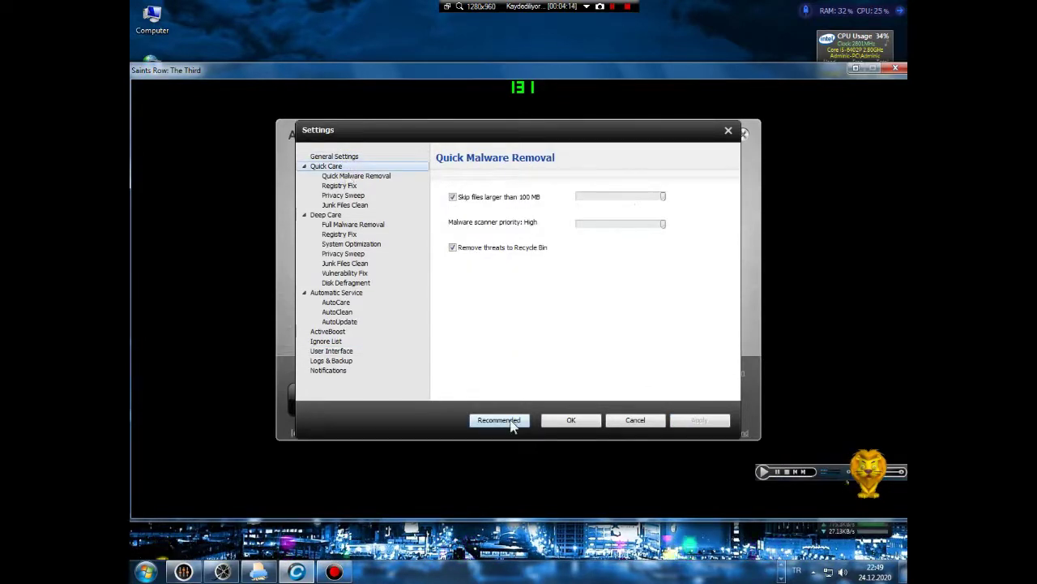
left_click(500, 419)
left_click(699, 420)
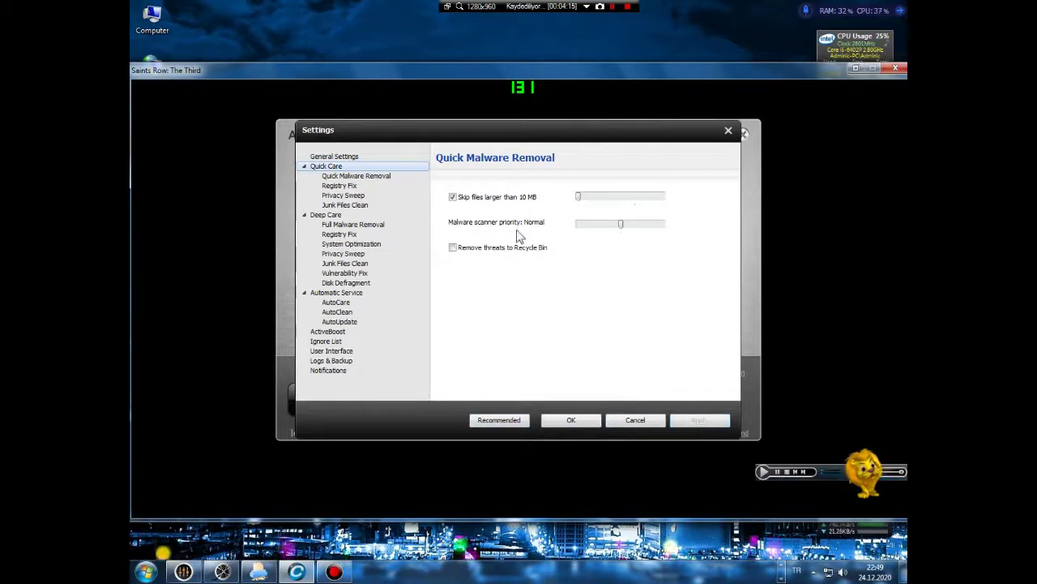
Step: Set Quick Malware Removal to skip files over 100 MB, use High priority and remove threats to Recycle Bin, and apply
left_click_drag(579, 196, 703, 206)
left_click(345, 158)
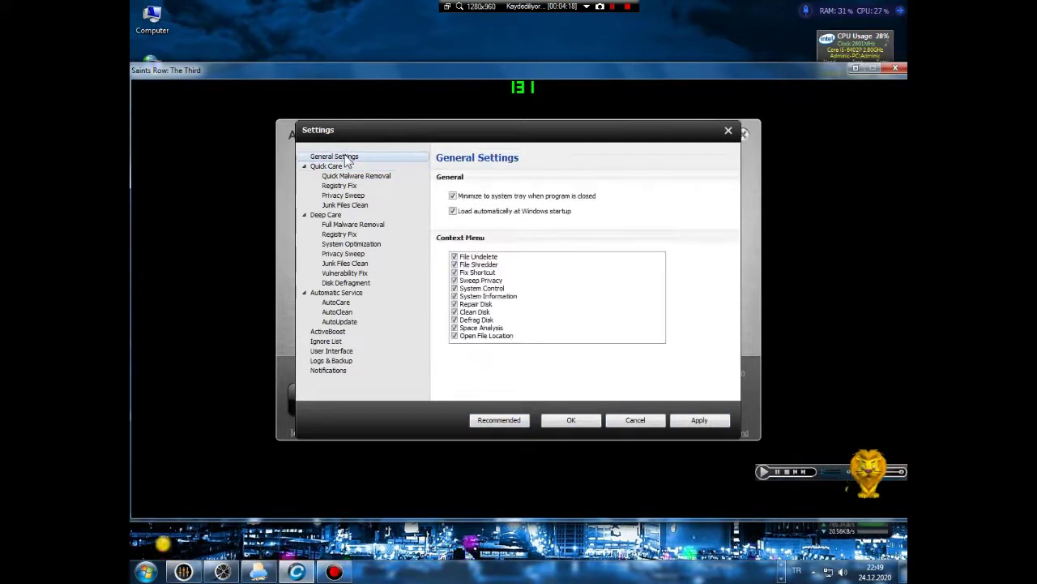
left_click(342, 175)
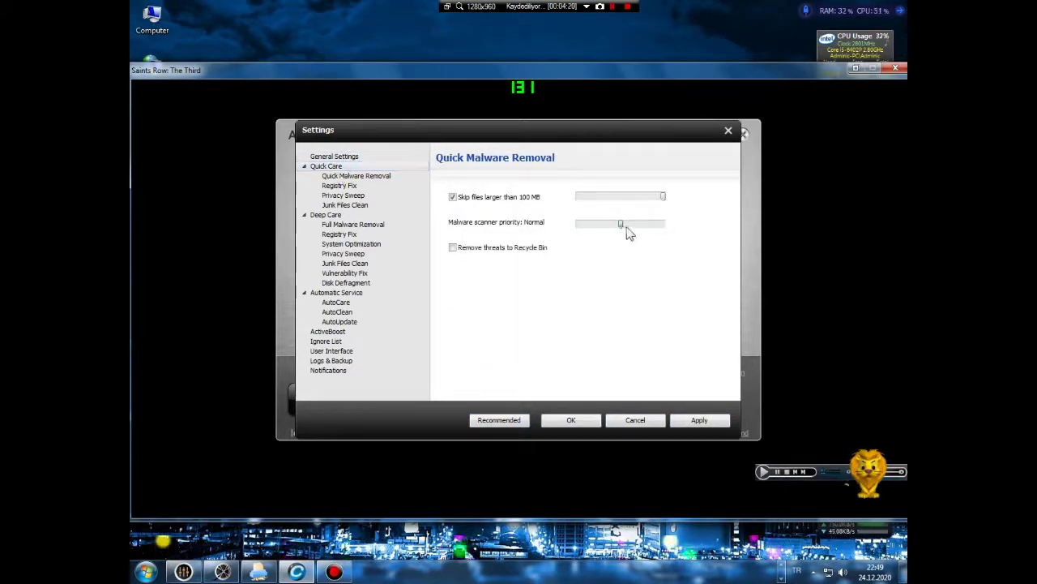
left_click(638, 227)
left_click(718, 419)
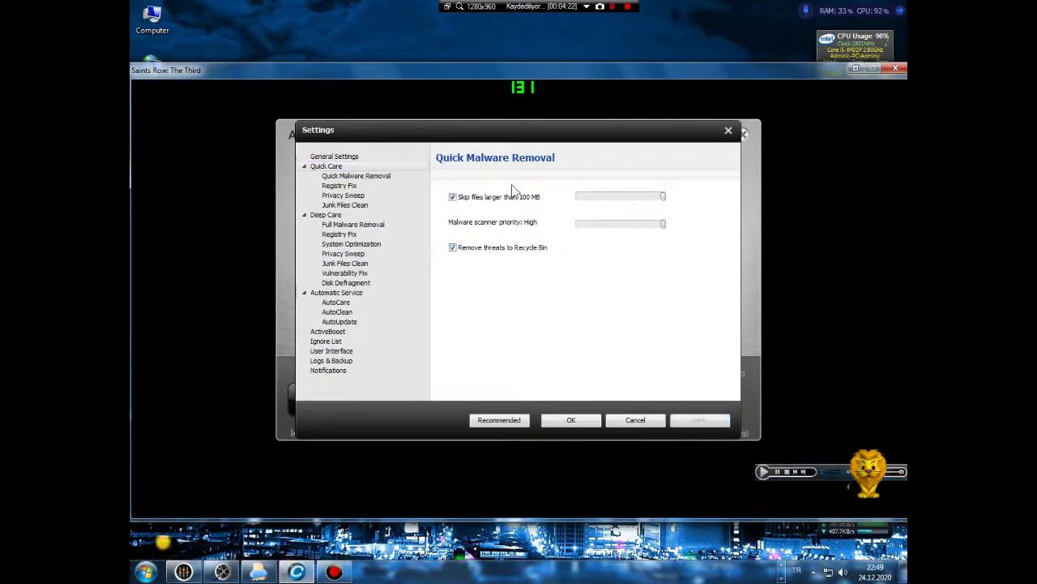
Step: Look over the General Settings and Quick Care's Quick Malware Removal and Registry Fix settings
left_click(353, 158)
left_click(331, 167)
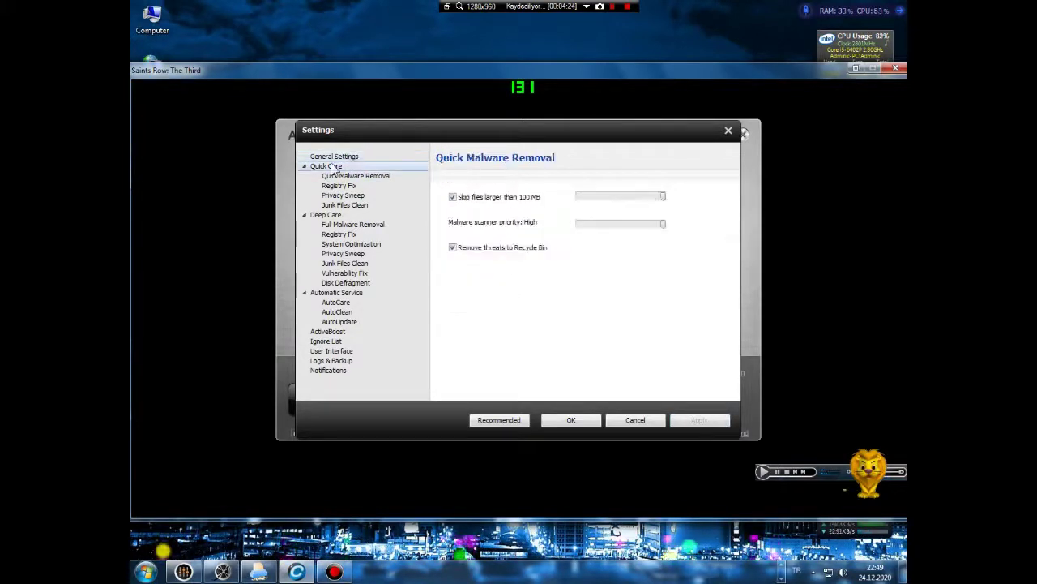
left_click(337, 158)
left_click(334, 166)
left_click(348, 177)
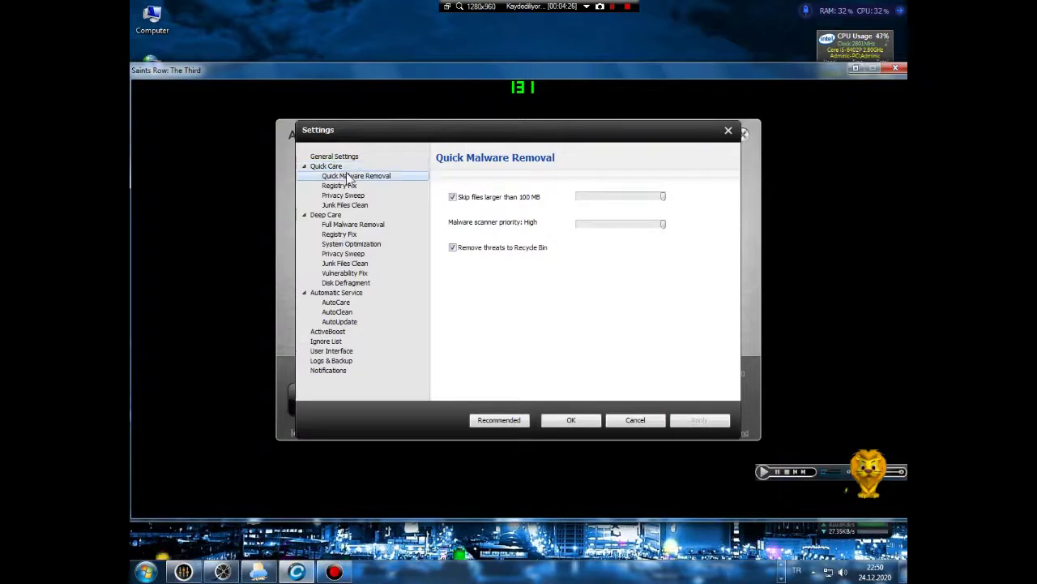
left_click(345, 186)
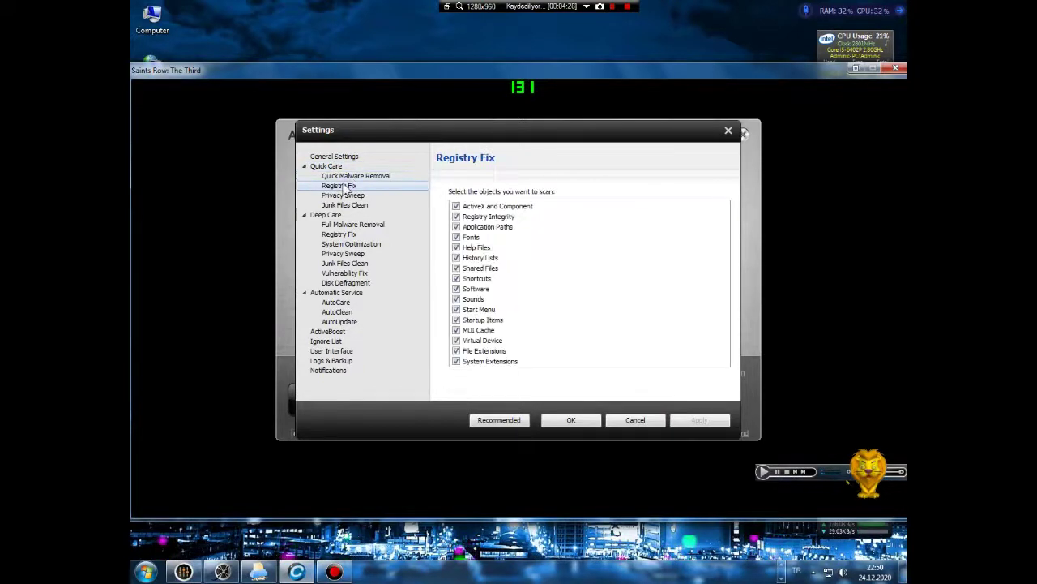
Step: Select all Internet Explorer, Firefox/Mozilla and Google Chrome items in Quick Care's Privacy Sweep settings
left_click(343, 196)
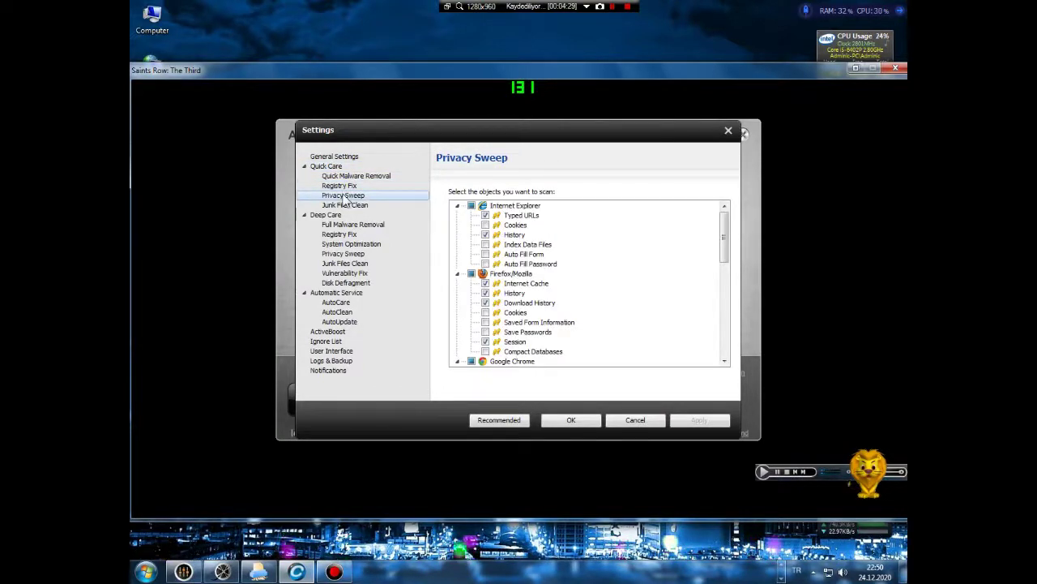
left_click(471, 206)
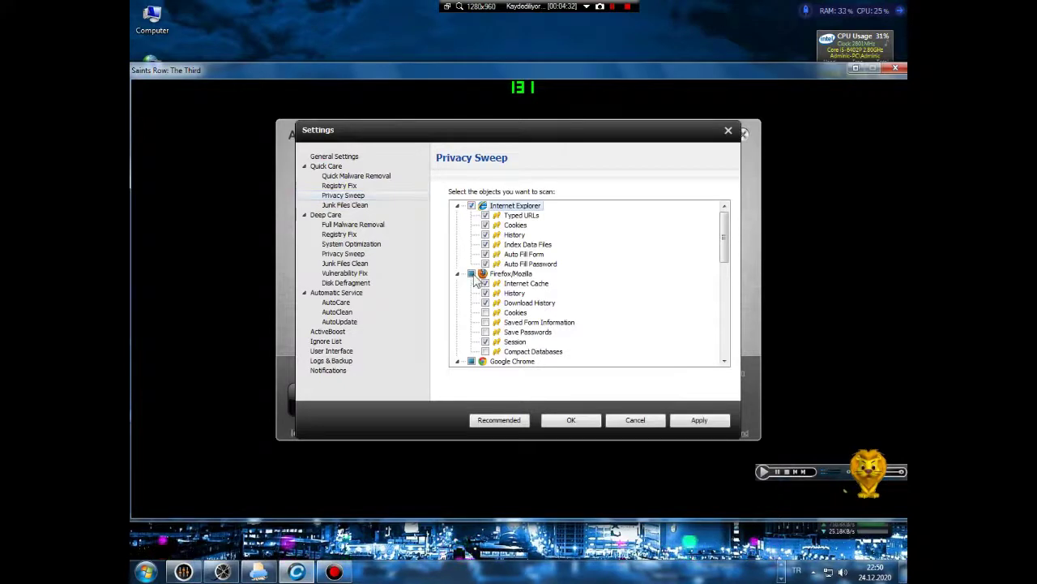
left_click(474, 275)
scroll(487, 276, "down", 5)
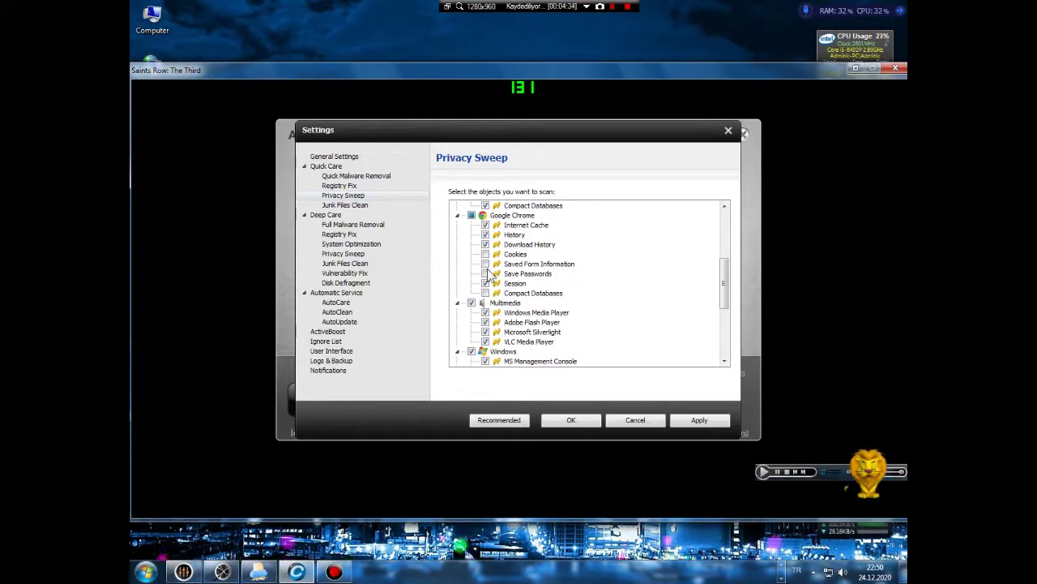
left_click(471, 215)
scroll(555, 302, "down", 5)
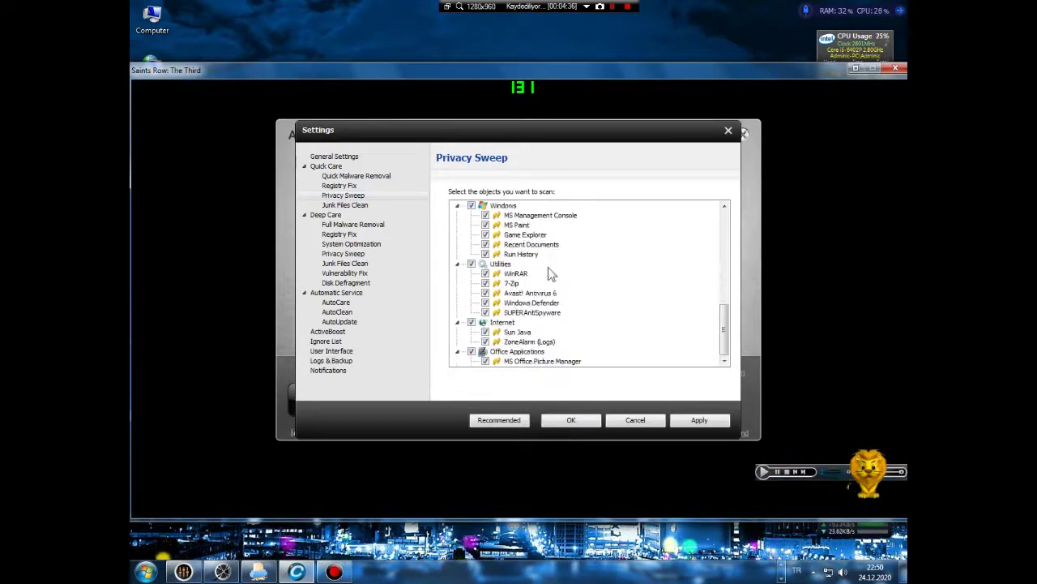
Step: Exclude Saved Form Information and Save Passwords for Chrome and Firefox from Quick Care's Privacy Sweep, and apply
scroll(594, 314, "up", 3)
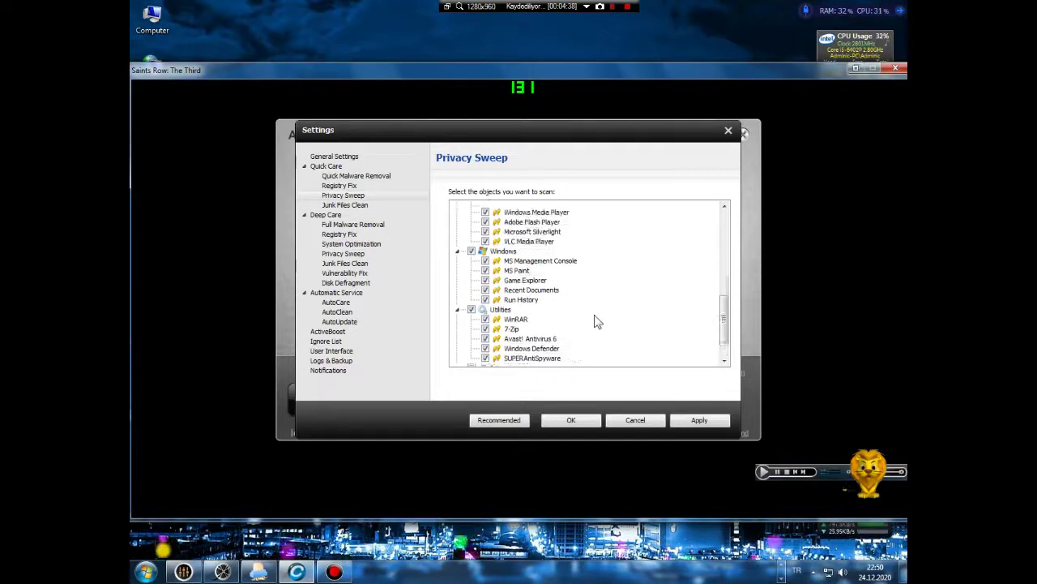
scroll(523, 316, "up", 3)
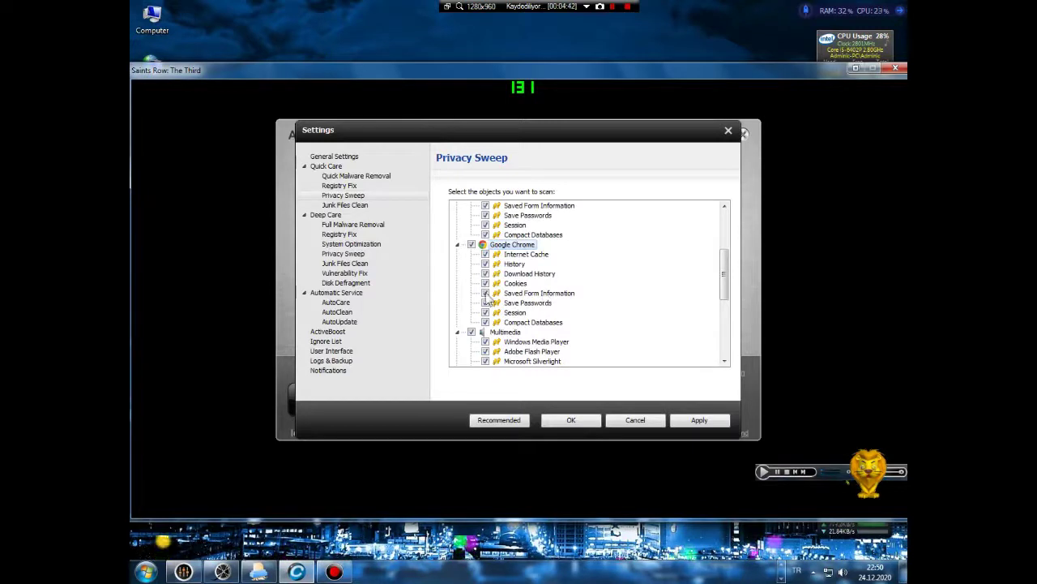
left_click(485, 293)
left_click(485, 303)
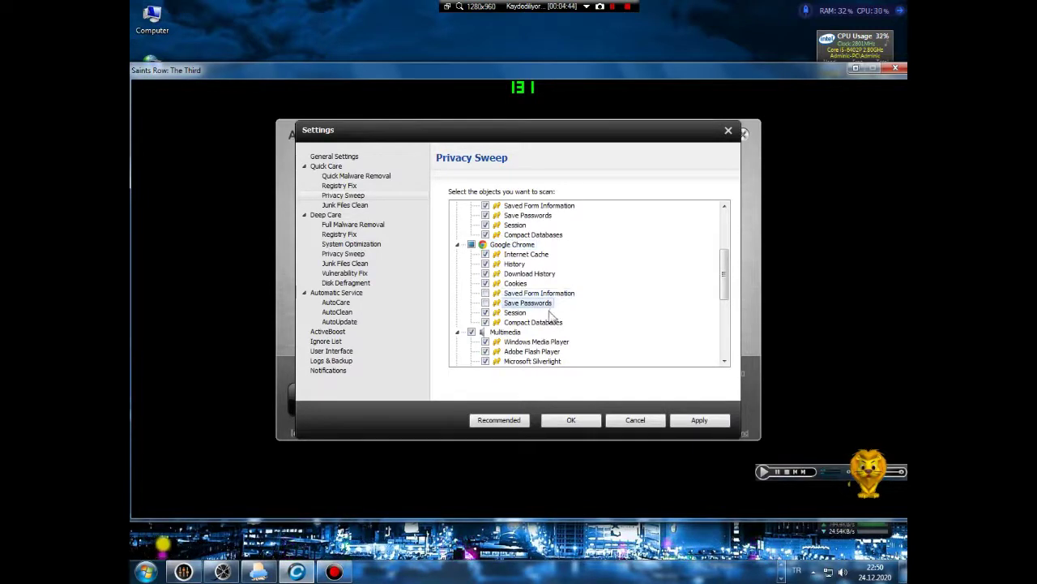
scroll(558, 283, "up", 3)
left_click(485, 303)
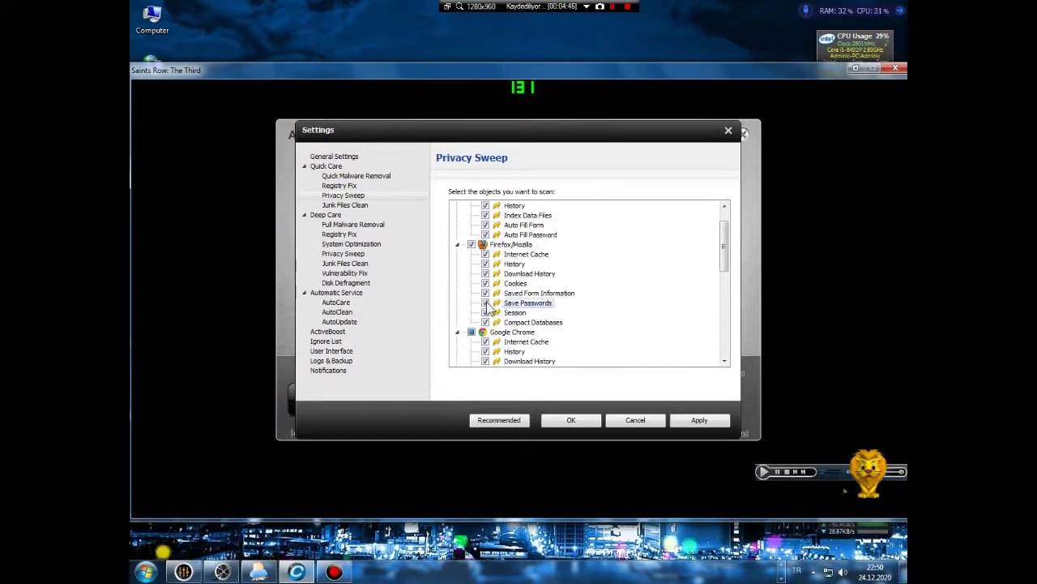
left_click(486, 294)
scroll(573, 296, "up", 1)
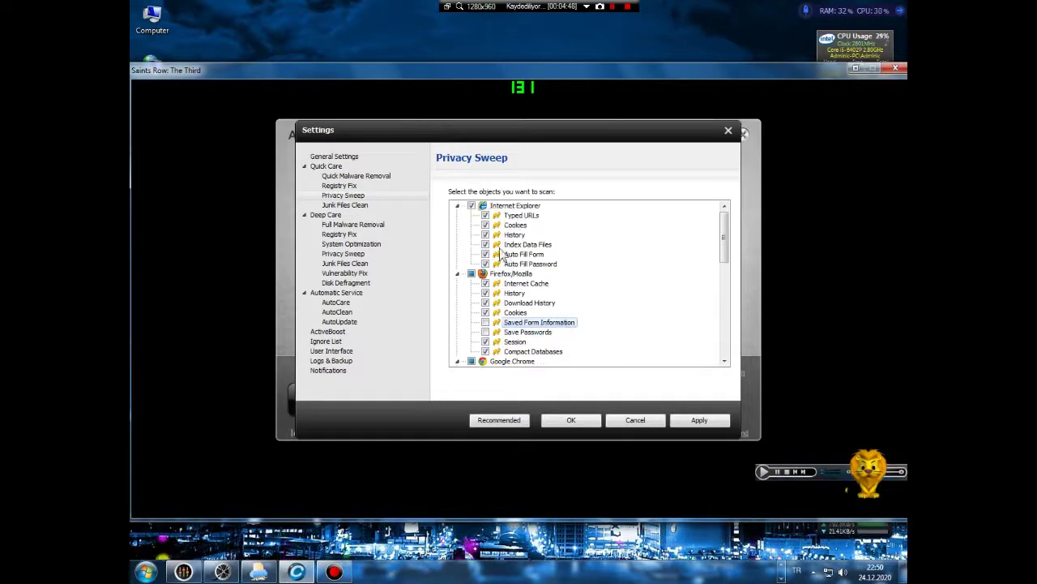
left_click(697, 421)
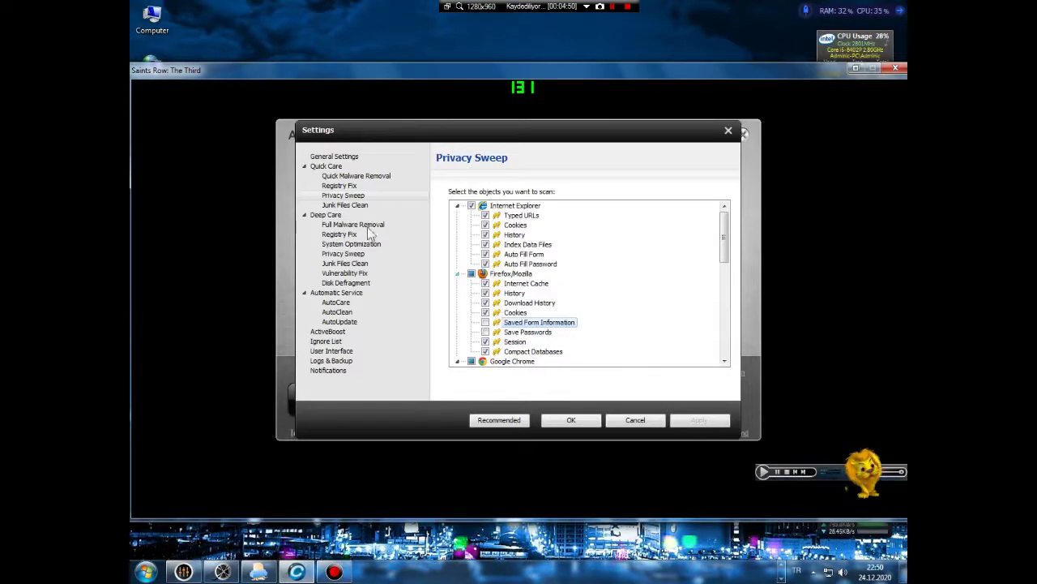
Step: Enable Secure File Deletion DOD 5220.22-M in Quick Care's Junk Files Clean settings and apply it
scroll(373, 235, "down", 2)
left_click(344, 198)
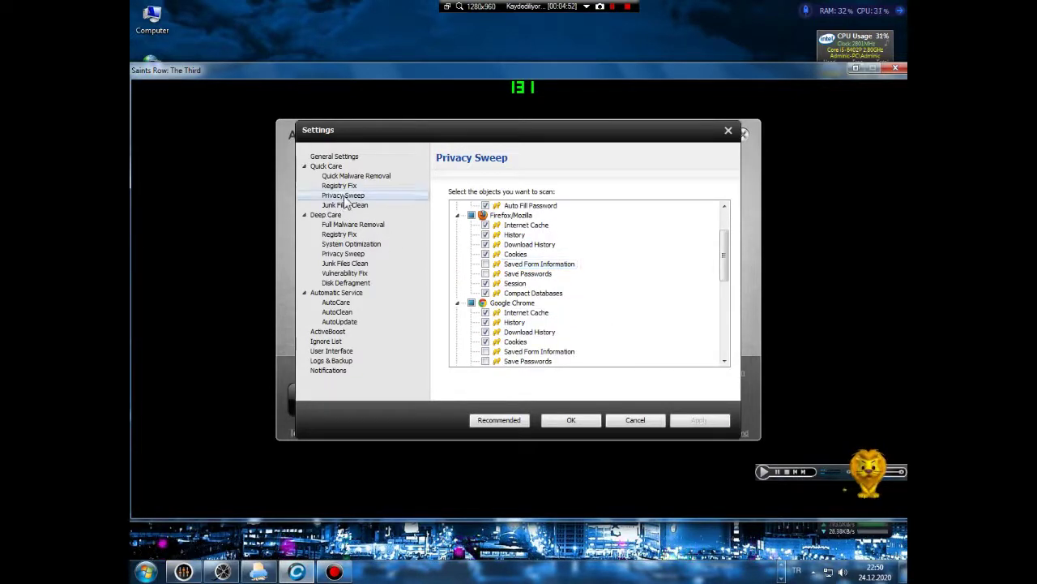
left_click(349, 207)
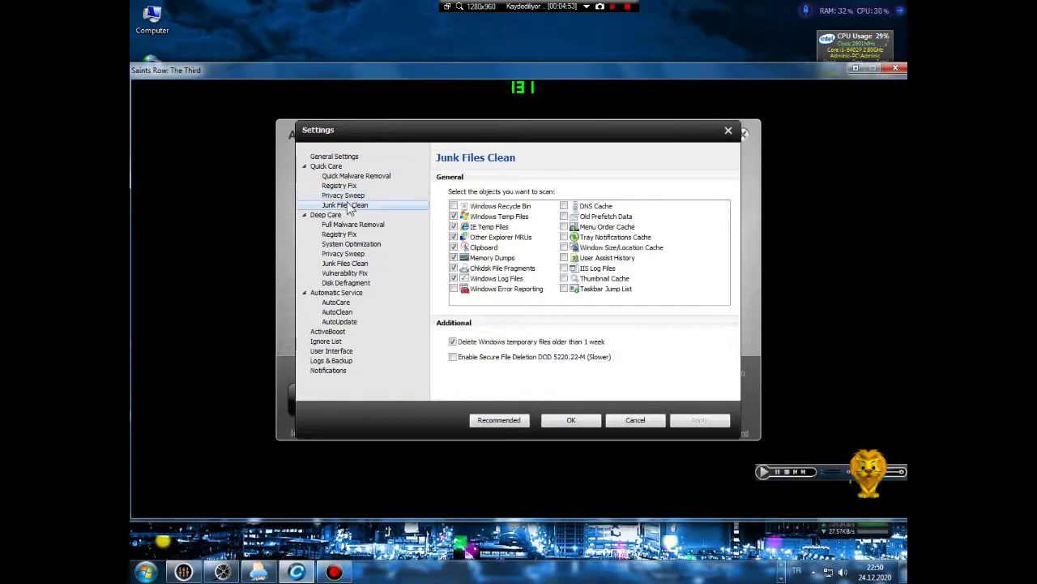
left_click(477, 356)
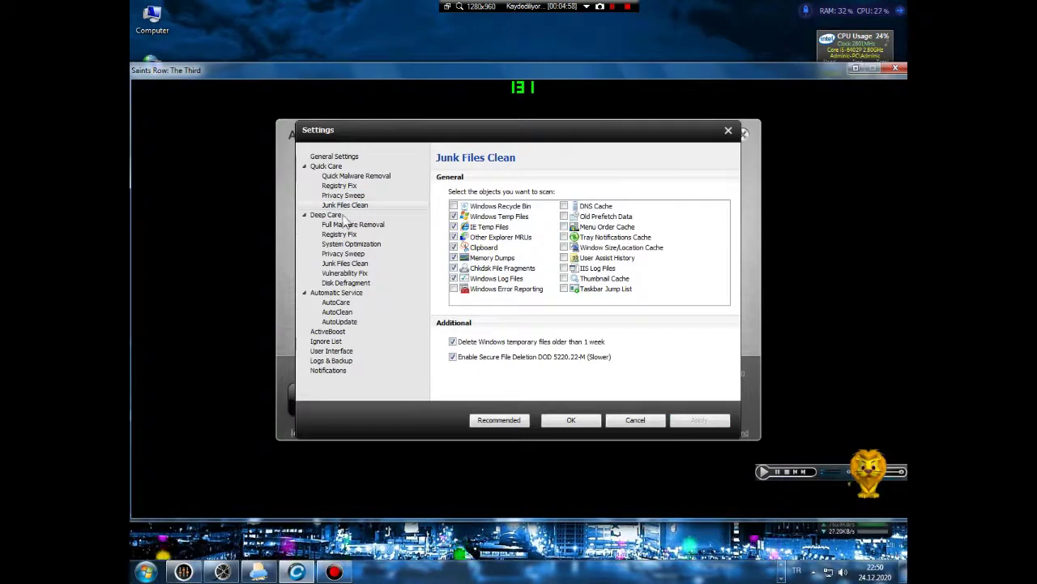
Step: Look through Deep Care's Full Malware Removal, Registry Fix and System Optimization settings
left_click(338, 214)
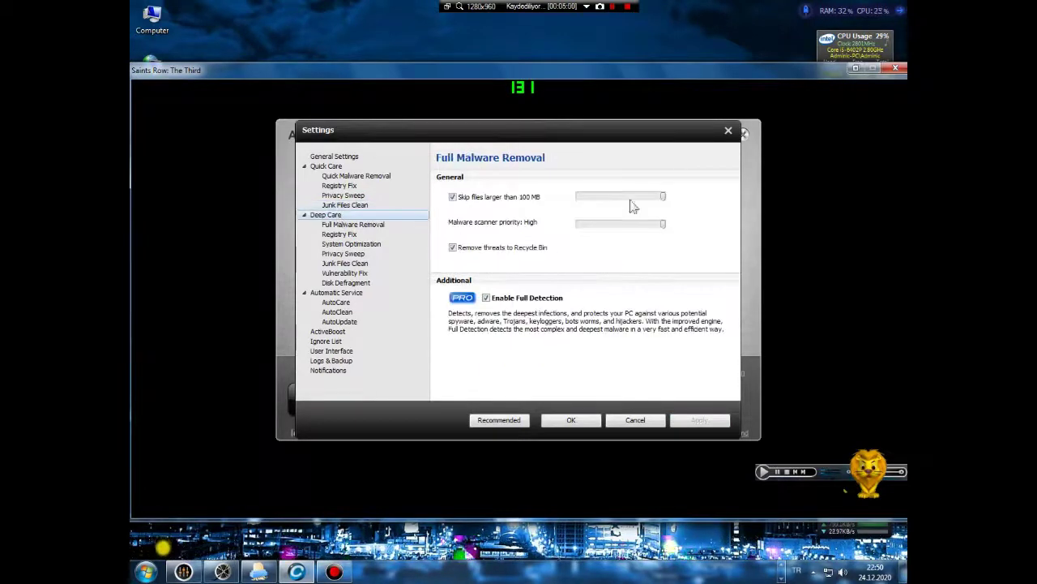
left_click(361, 225)
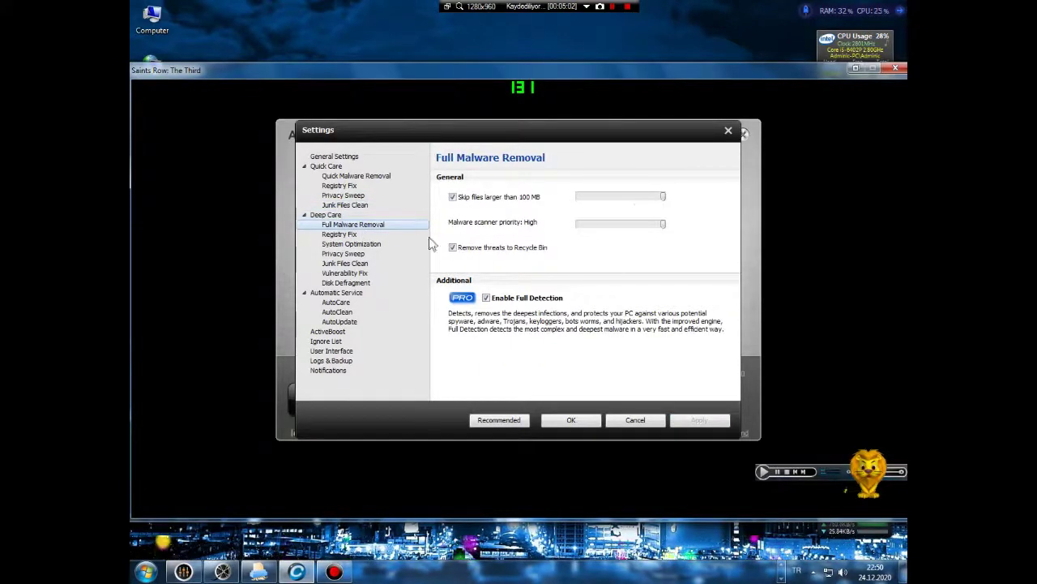
left_click(340, 234)
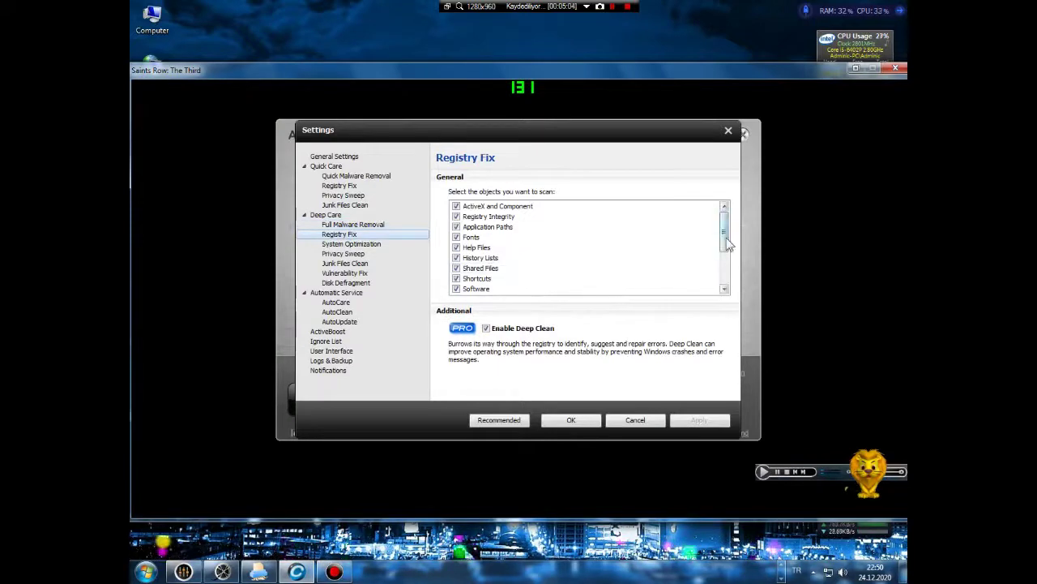
left_click_drag(724, 215, 737, 306)
left_click(357, 225)
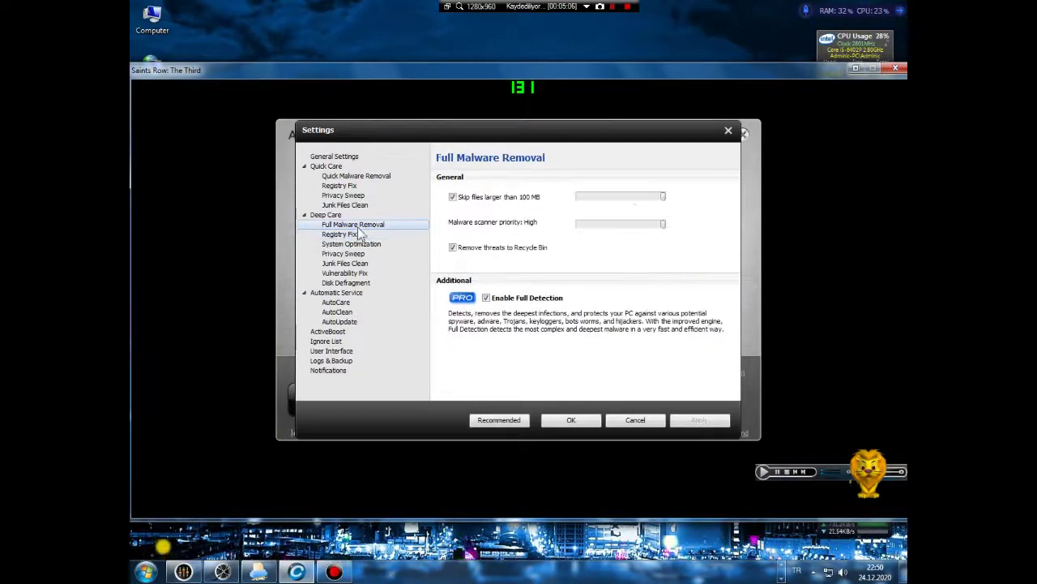
left_click(359, 234)
left_click(359, 244)
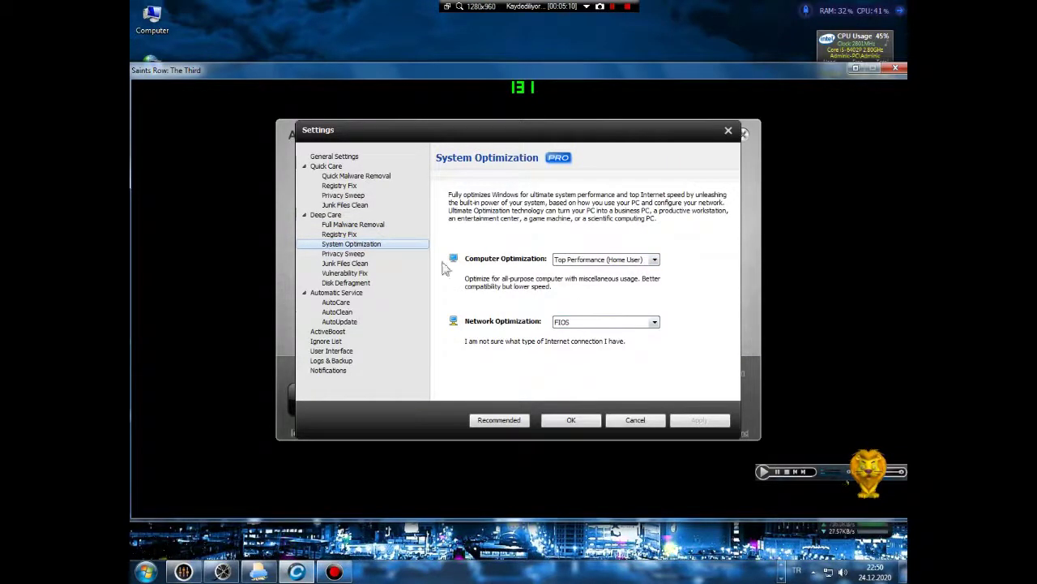
Step: In Deep Care's Privacy Sweep, select all Internet Explorer and Firefox/Mozilla items, excluding Firefox's Saved Form Information and Save Passwords
left_click(364, 256)
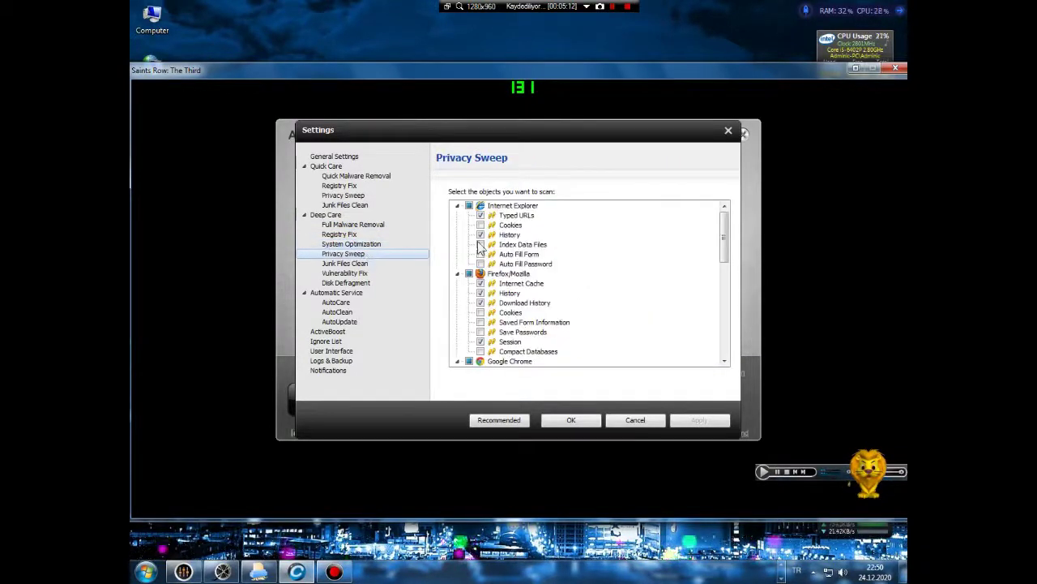
left_click(469, 206)
left_click(471, 275)
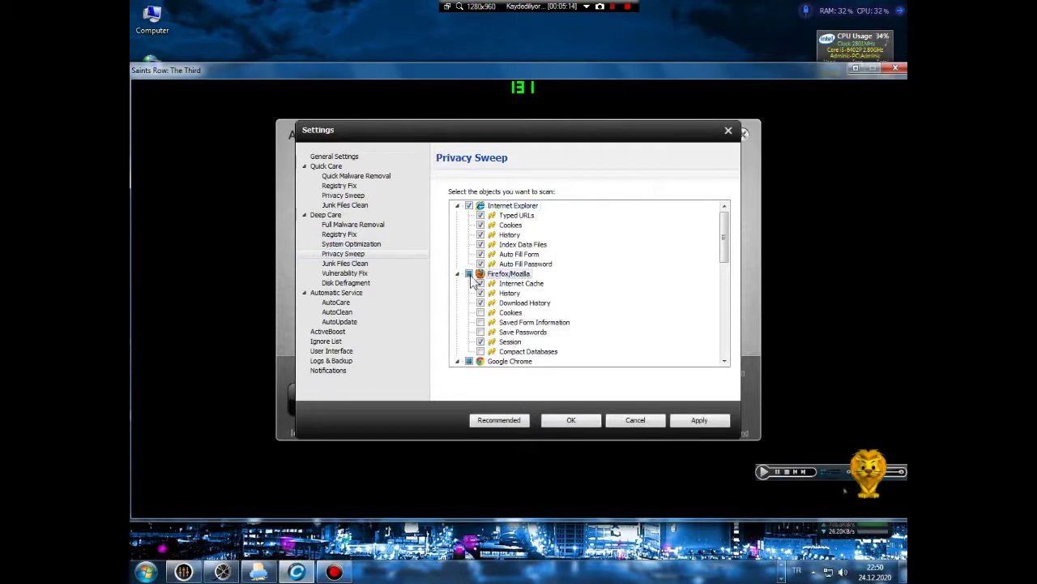
scroll(504, 256, "down", 3)
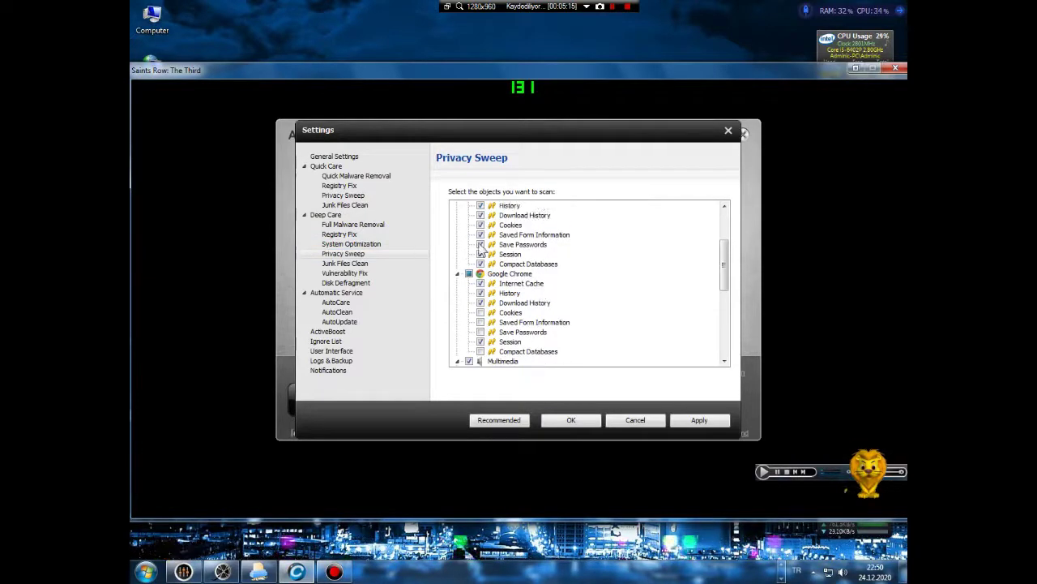
left_click(481, 245)
left_click(489, 236)
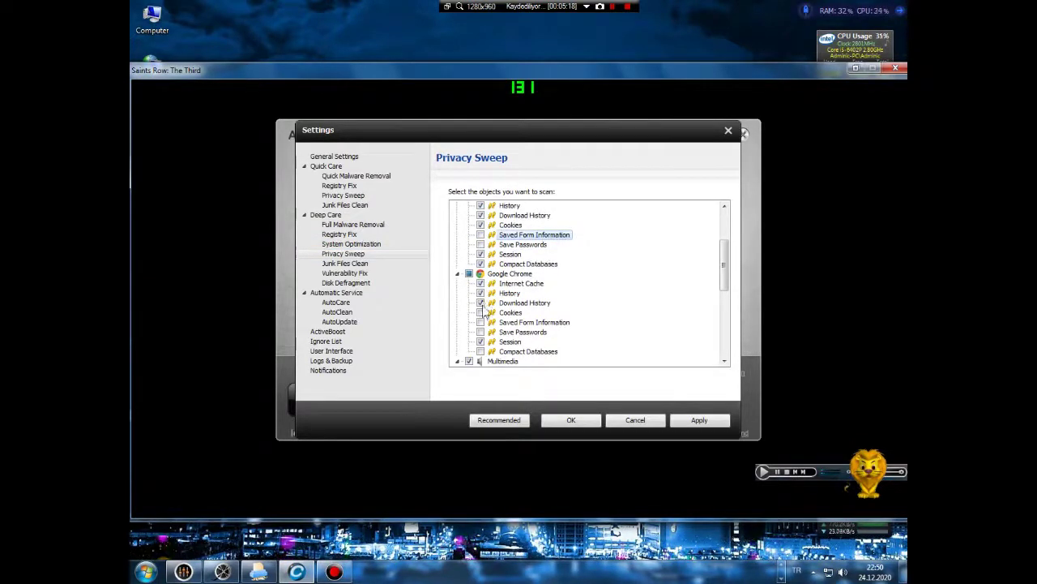
Step: Select Google Chrome's items in Deep Care's Privacy Sweep, exclude its Save Passwords item, and apply the changes
left_click(470, 274)
scroll(500, 274, "down", 2)
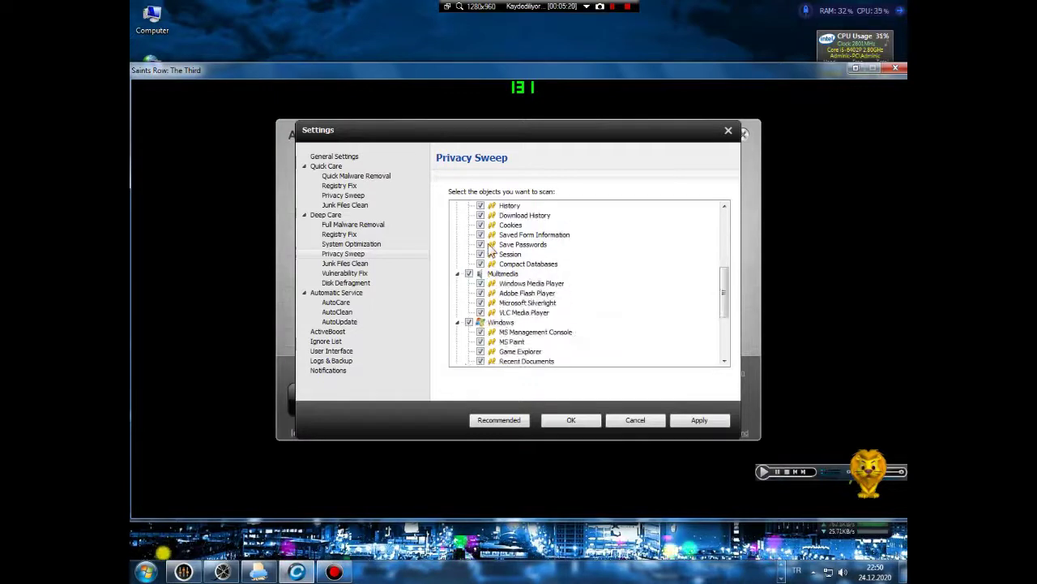
left_click(488, 246)
scroll(554, 265, "down", 2)
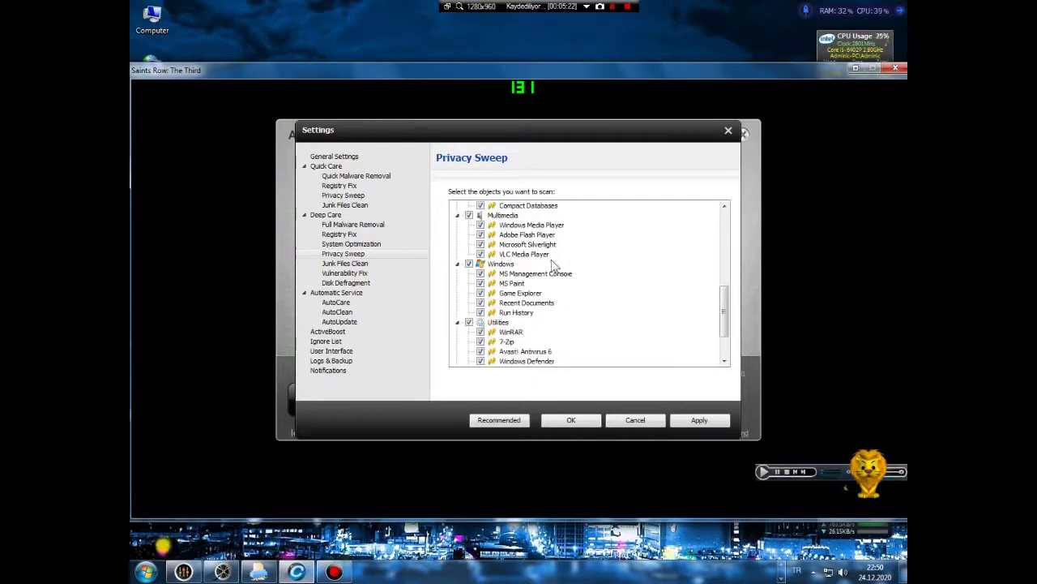
scroll(523, 304, "down", 2)
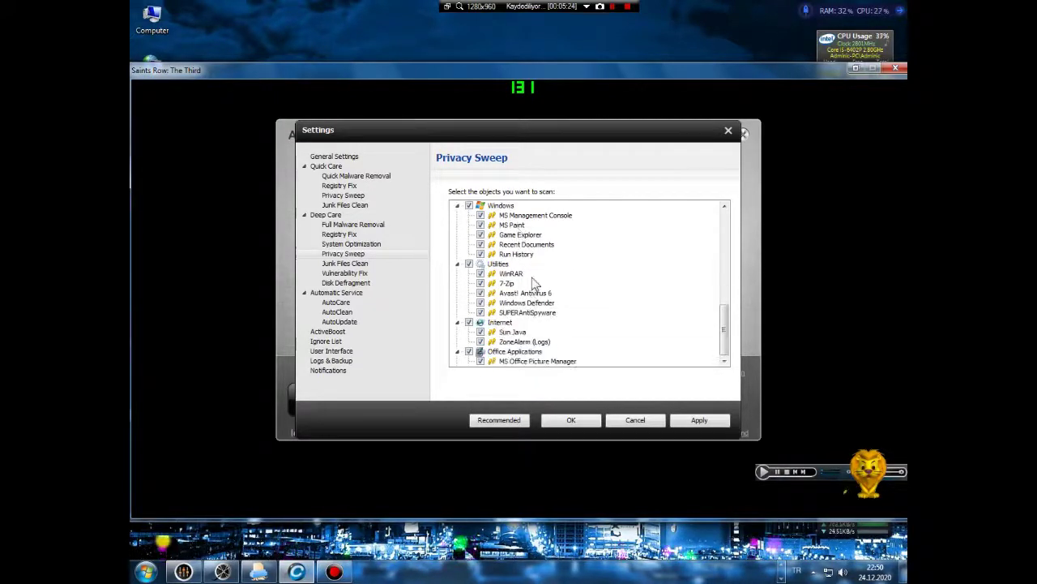
left_click(698, 419)
scroll(632, 299, "up", 2)
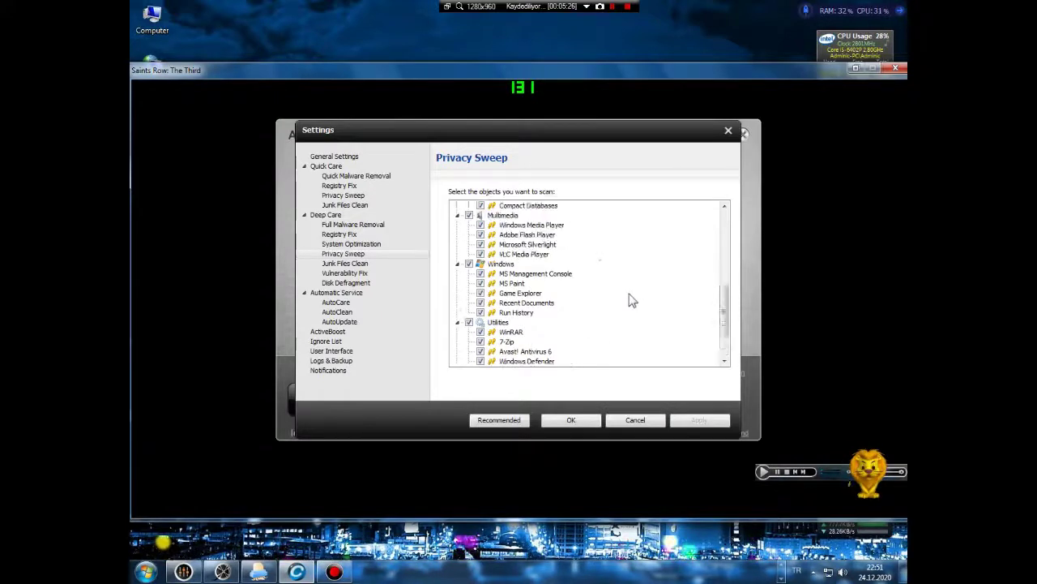
scroll(616, 298, "up", 8)
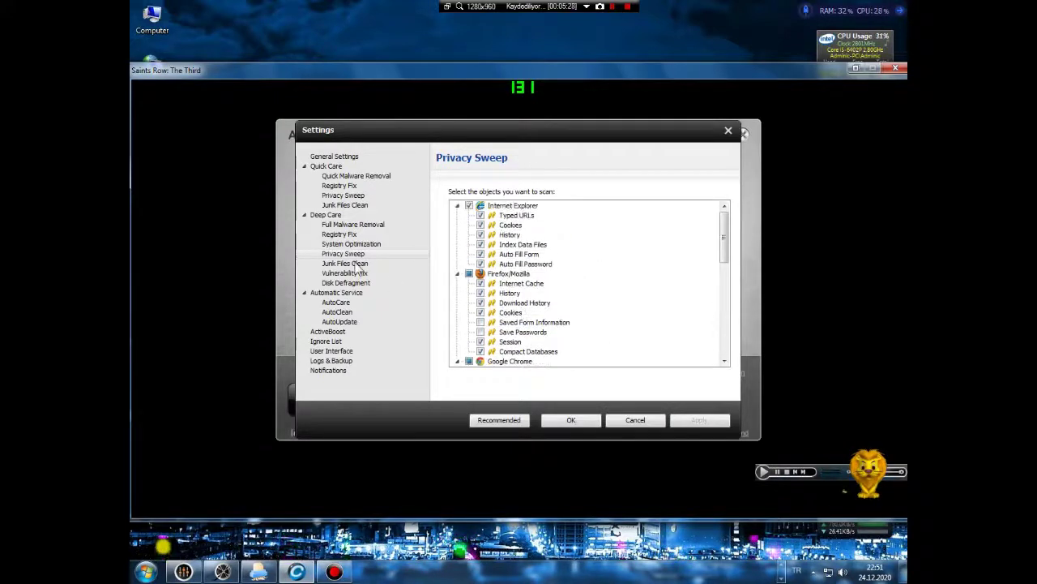
Step: Look through Deep Care's Junk Files Clean, Vulnerability Fix and Disk Defragment settings
left_click(347, 263)
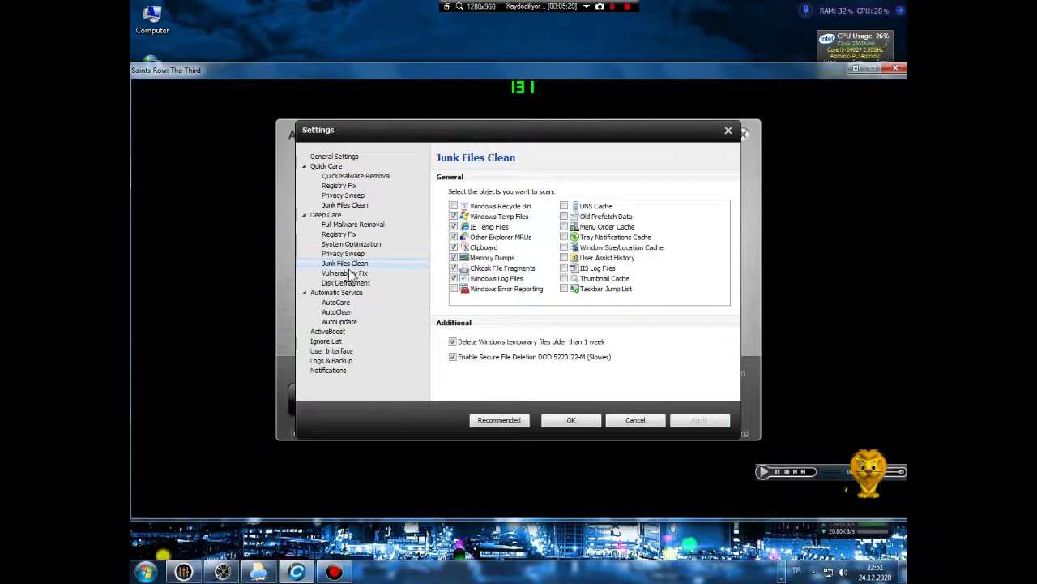
left_click(351, 273)
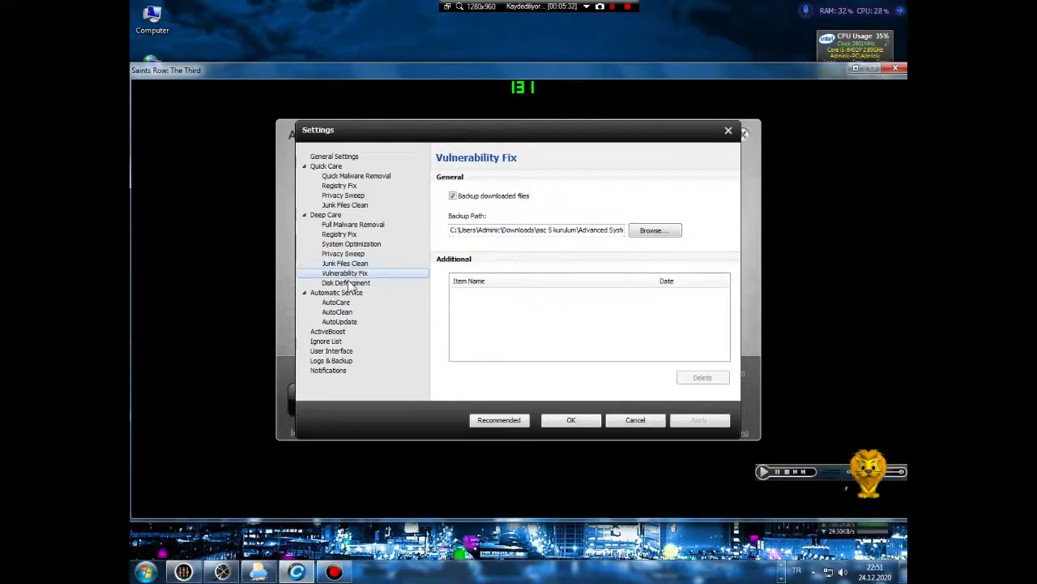
left_click(350, 283)
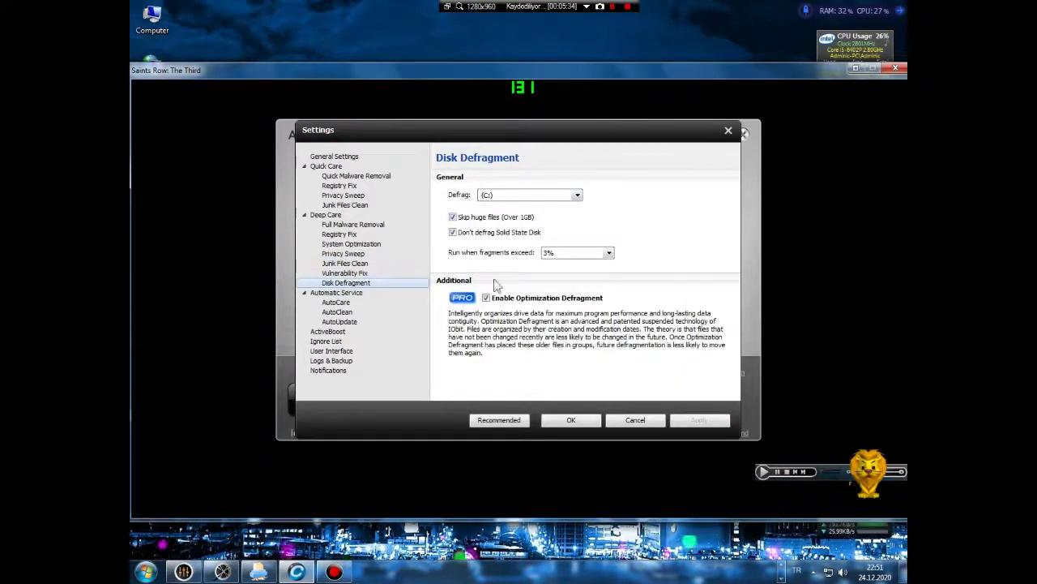
Step: Review the AutoCare, AutoClean and AutoUpdate settings under Automatic Service
left_click(354, 293)
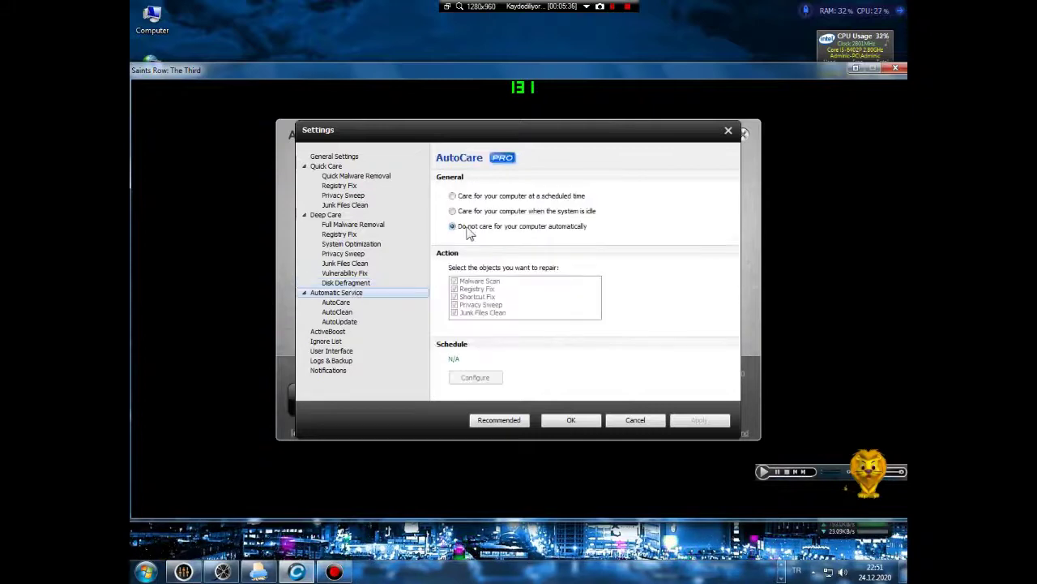
left_click(355, 313)
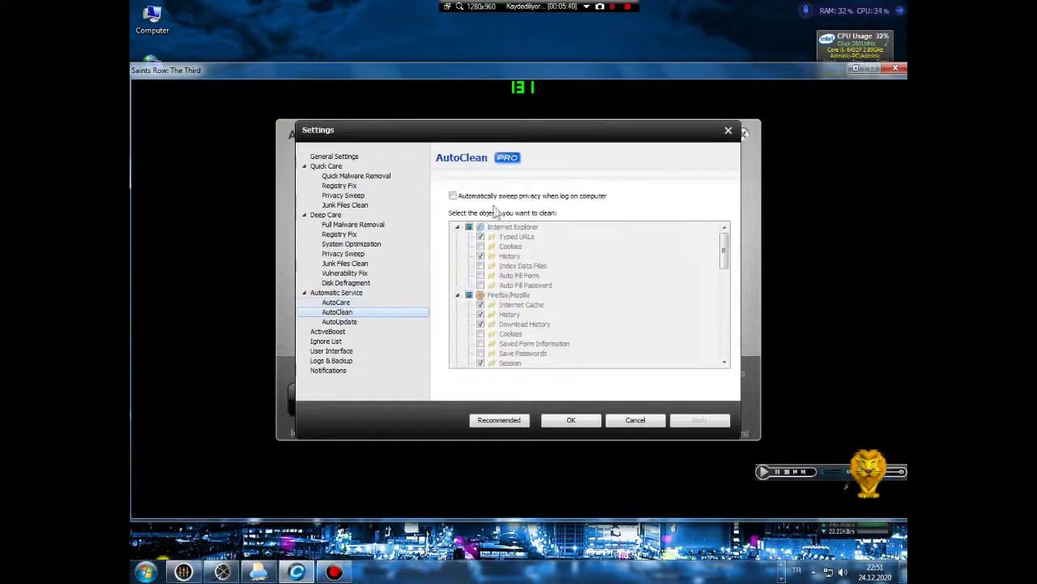
left_click(352, 325)
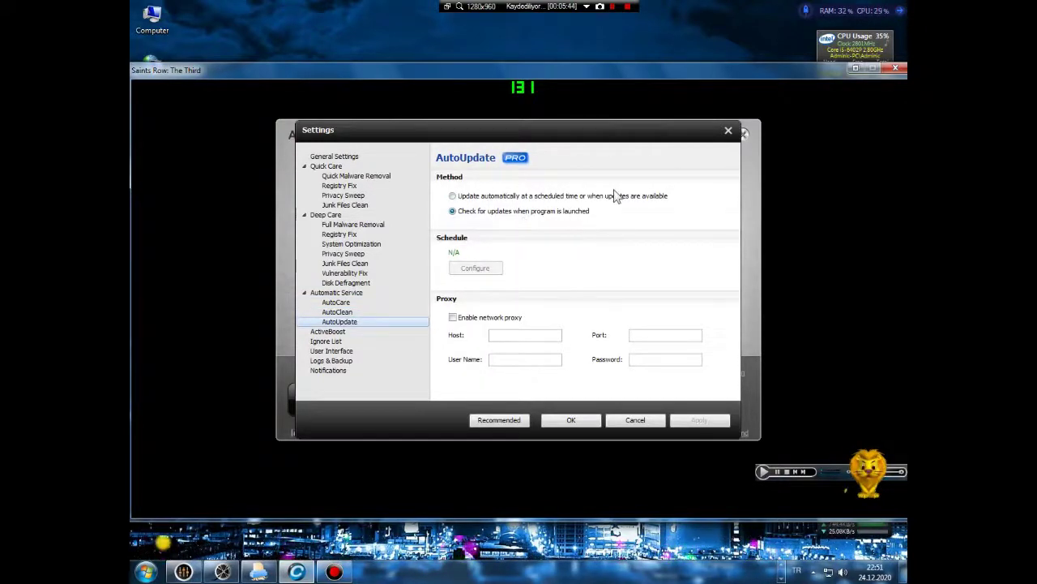
Step: Review the ActiveBoost, Ignore List, User Interface, Logs & Backup and Notifications settings, and close the settings with OK
left_click(334, 333)
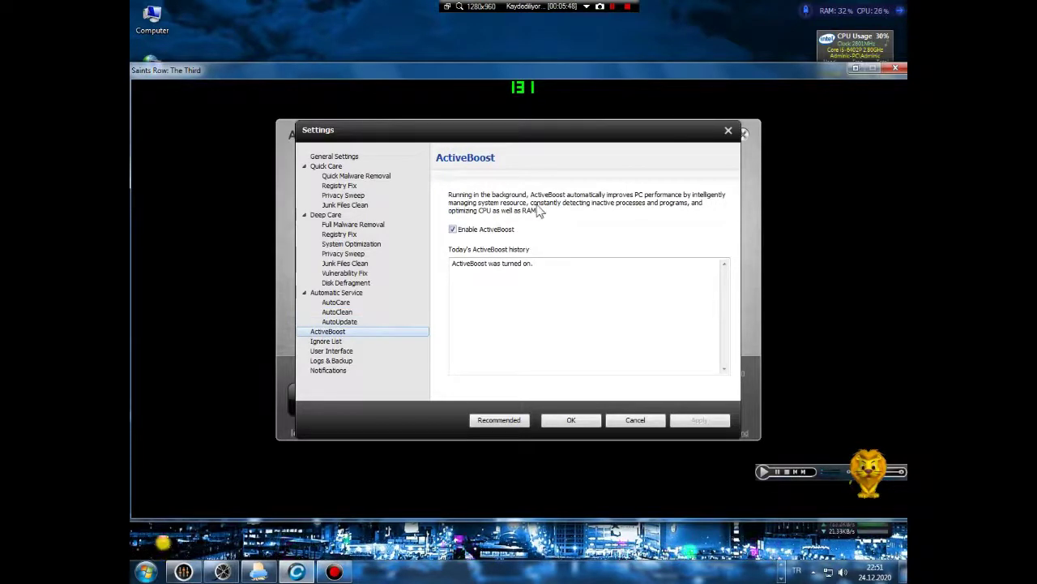
left_click(328, 341)
left_click(340, 351)
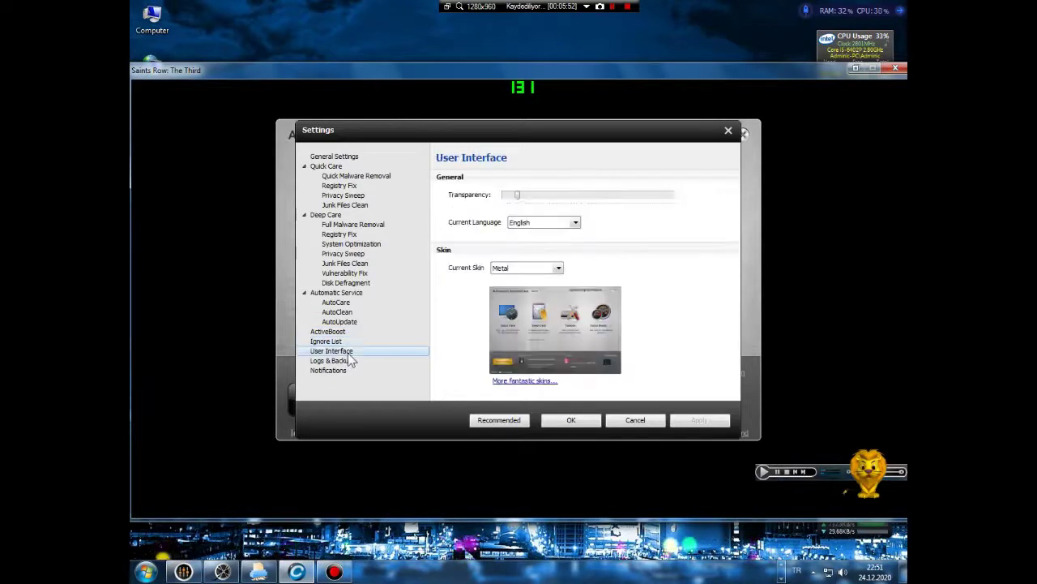
left_click(345, 362)
left_click(351, 367)
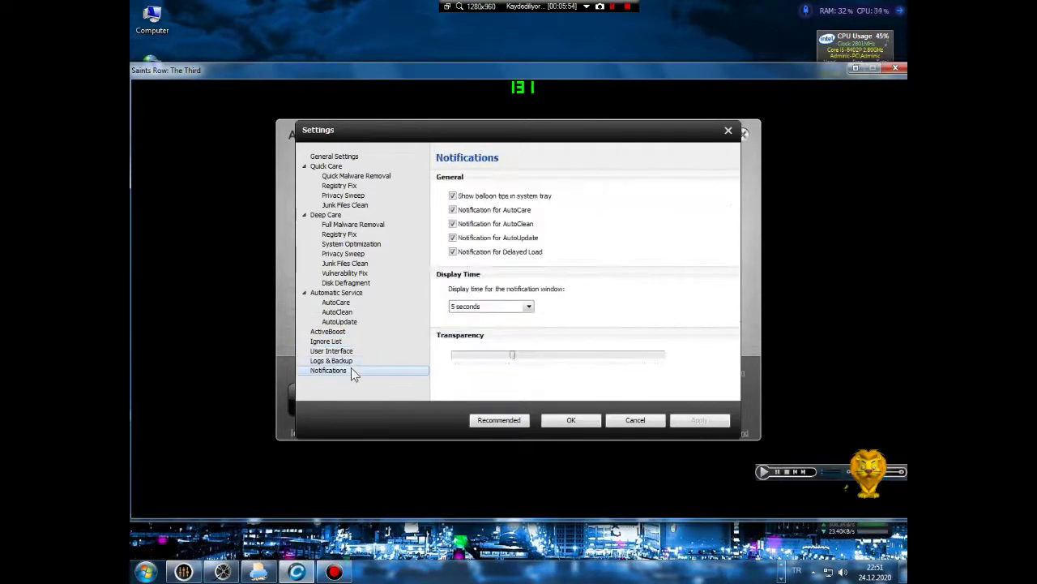
left_click(578, 420)
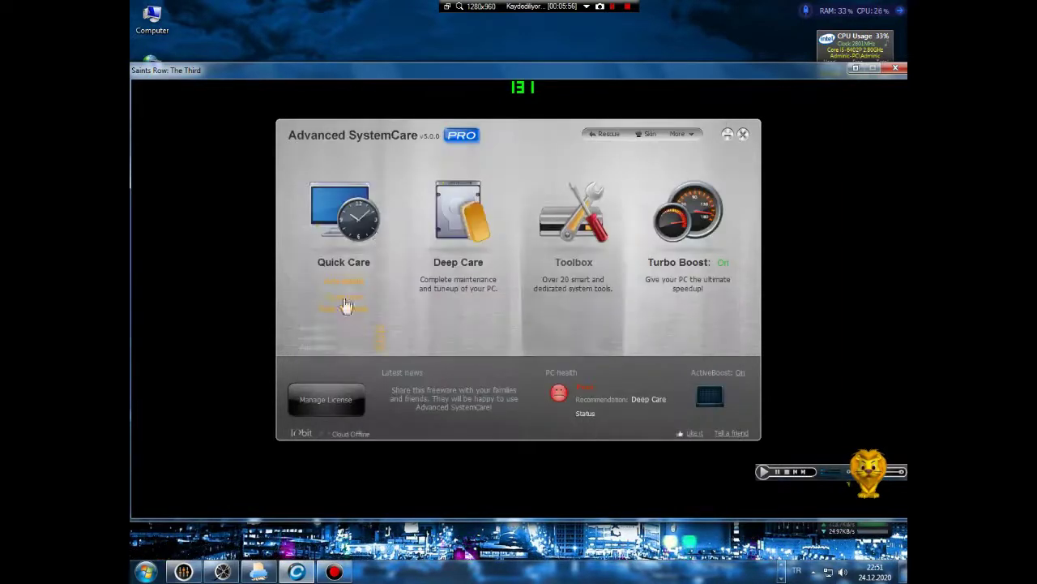
Step: Open Deep Care and start a scan with all of its functions selected
mouse_move(463, 219)
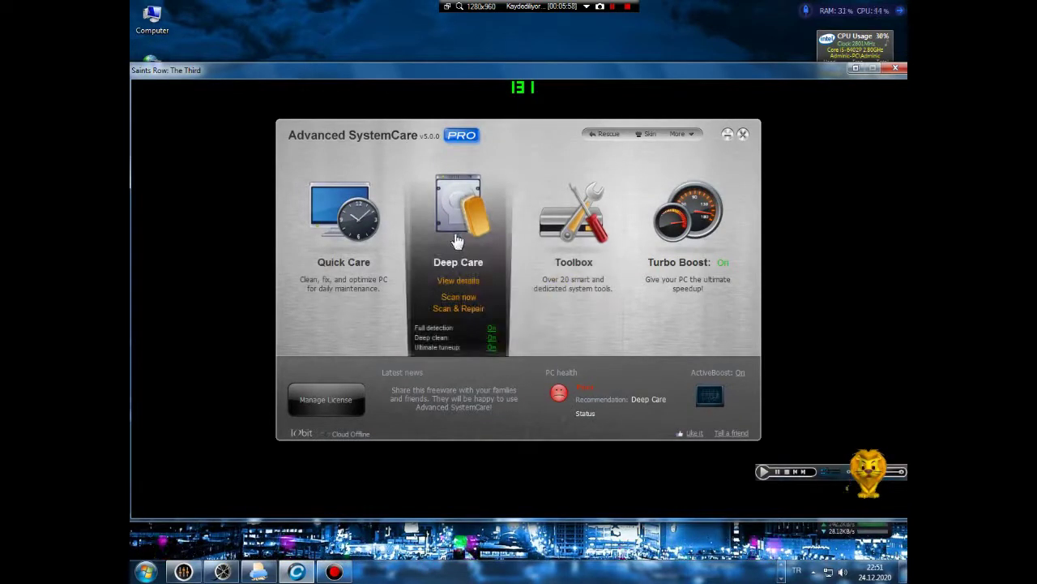
left_click(462, 209)
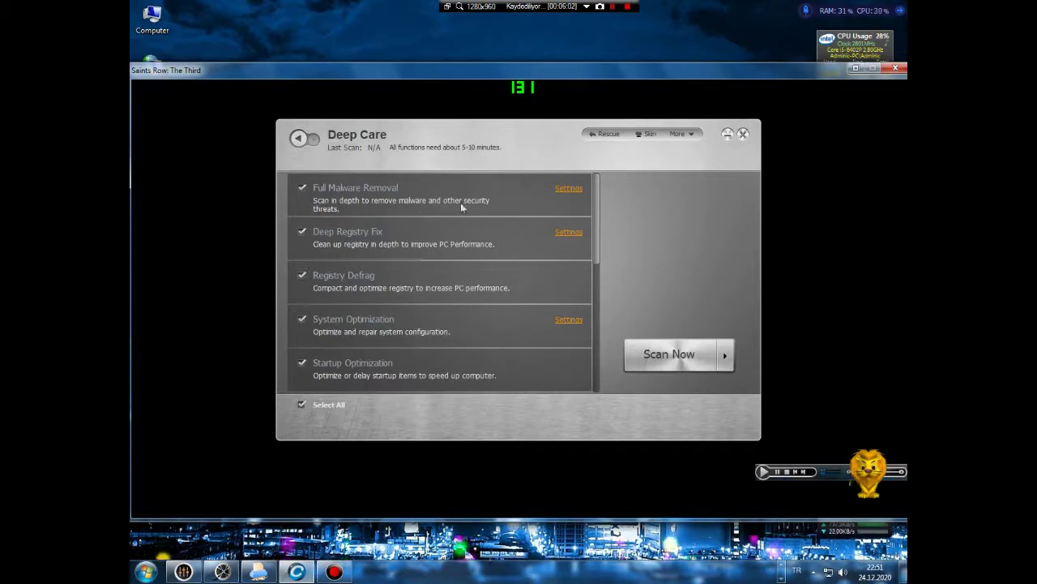
left_click(689, 357)
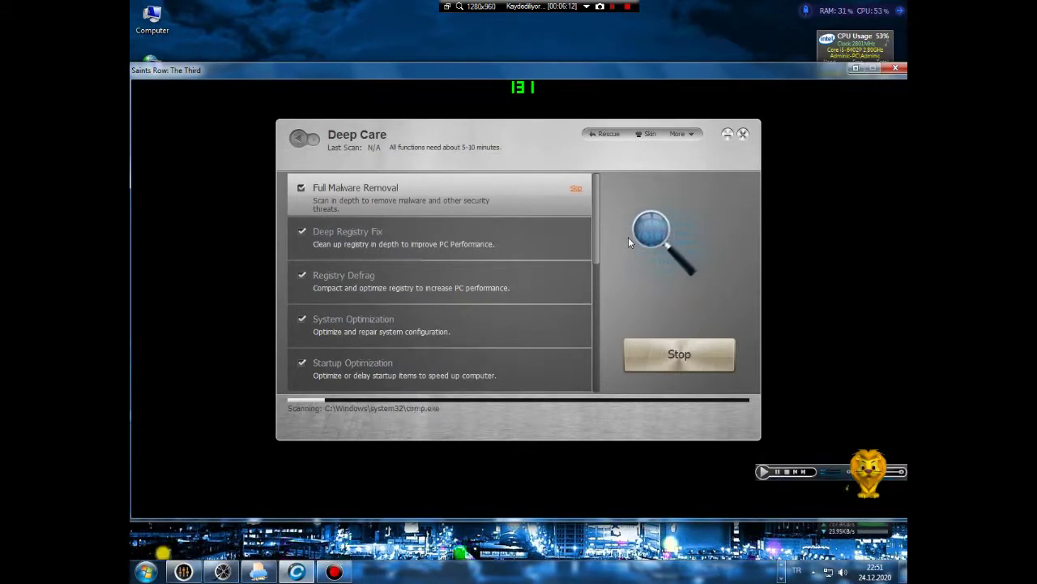
Step: Try to clear the Saints Row: The Third window by showing the desktop, and minimize the Bandicam window
right_click(540, 571)
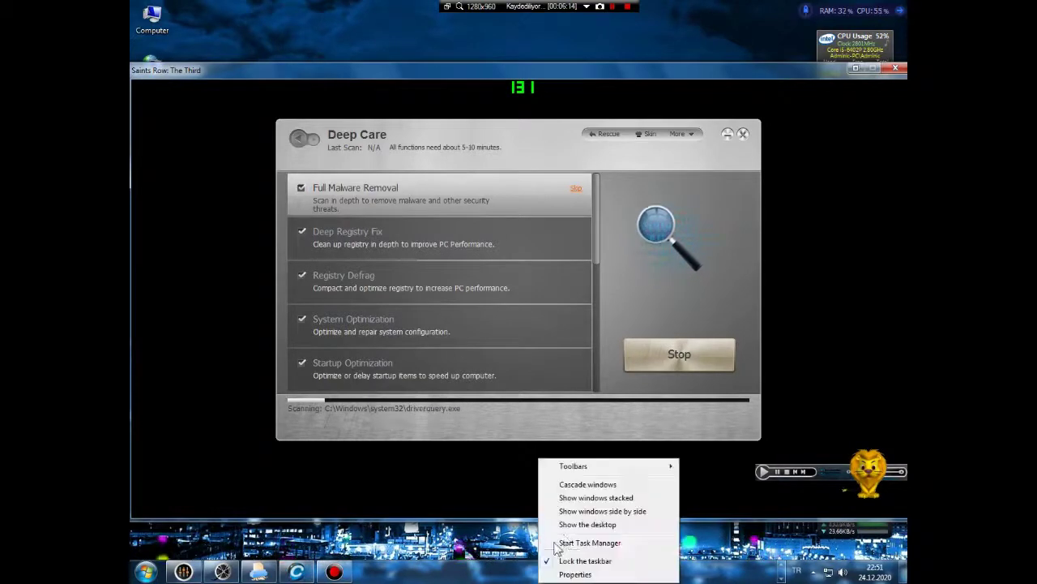
left_click(571, 526)
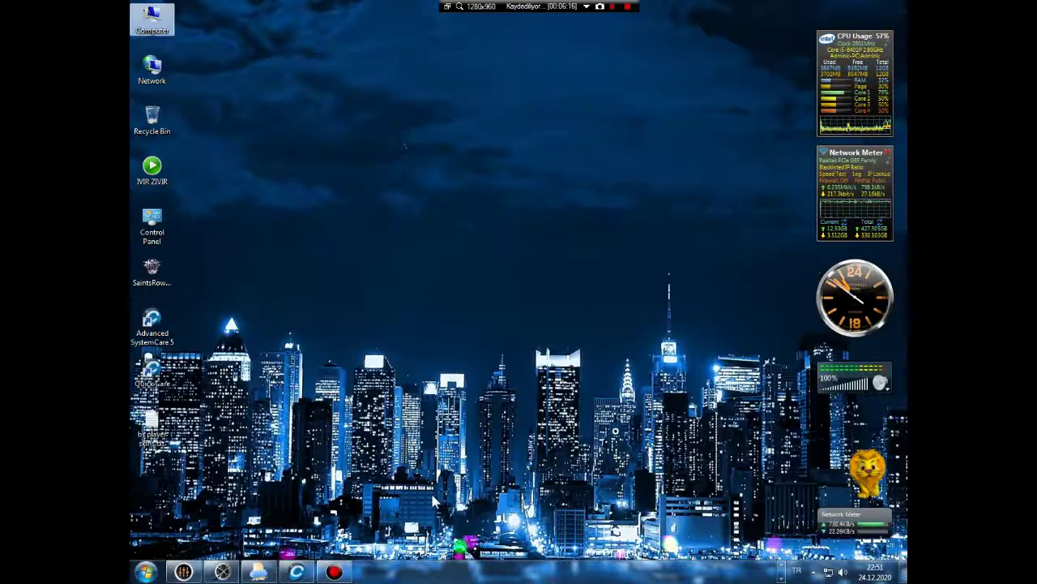
left_click(334, 571)
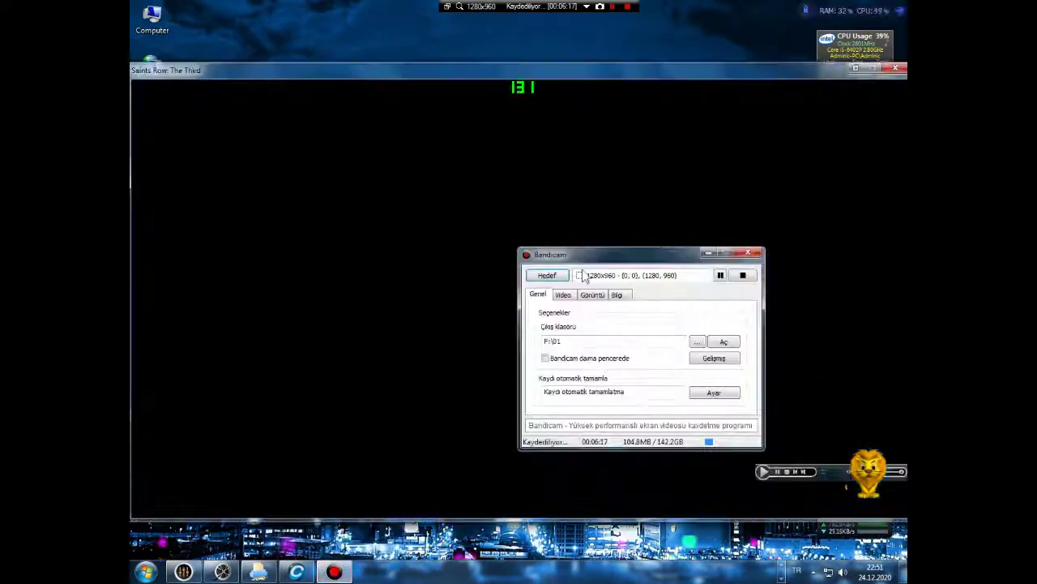
left_click(707, 254)
right_click(464, 572)
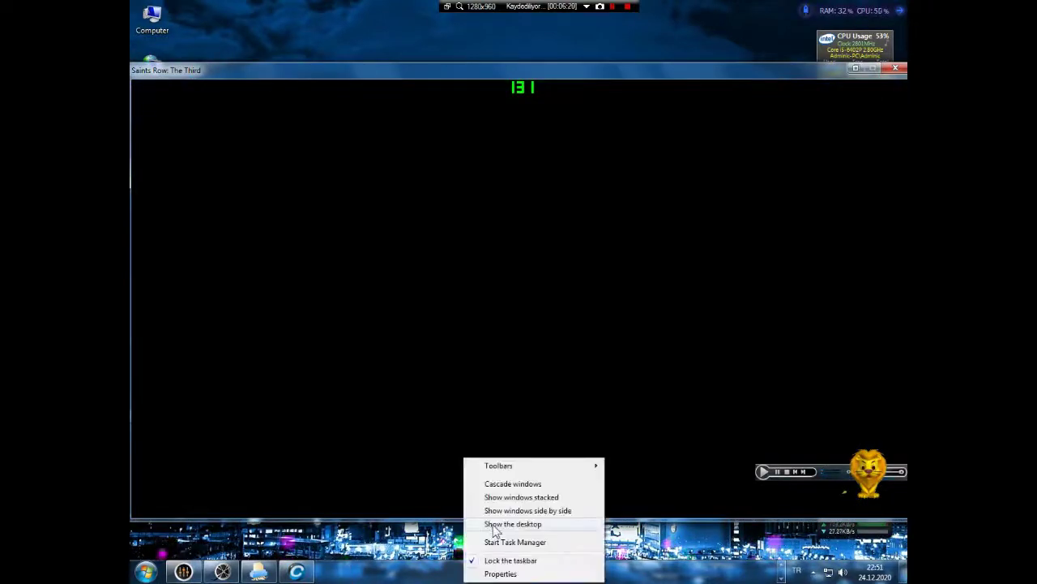
left_click(496, 524)
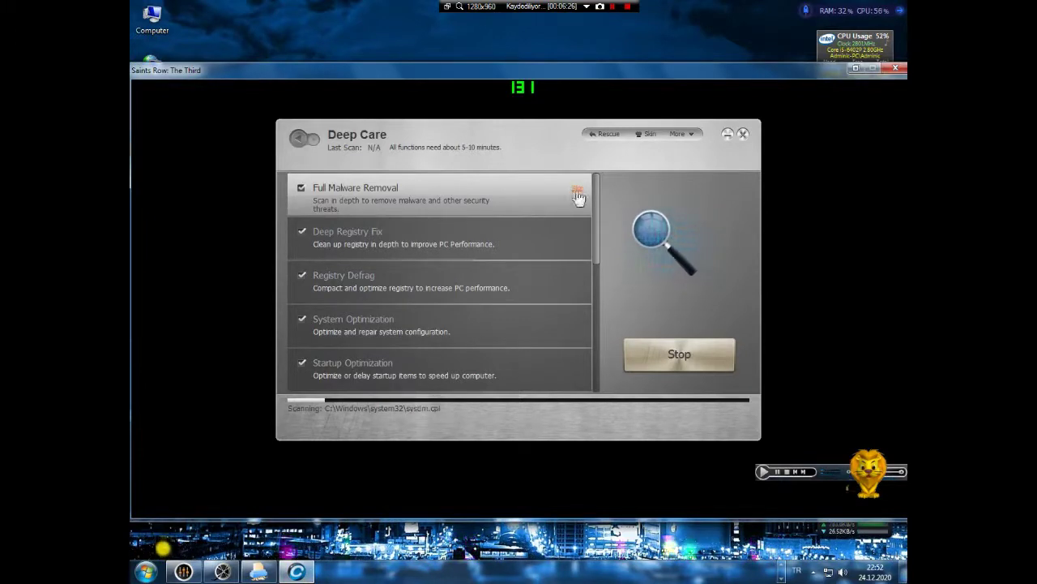
Step: Open Windows Task Manager, try to end the Saints Row: The Third task, and widen the Status column
right_click(513, 567)
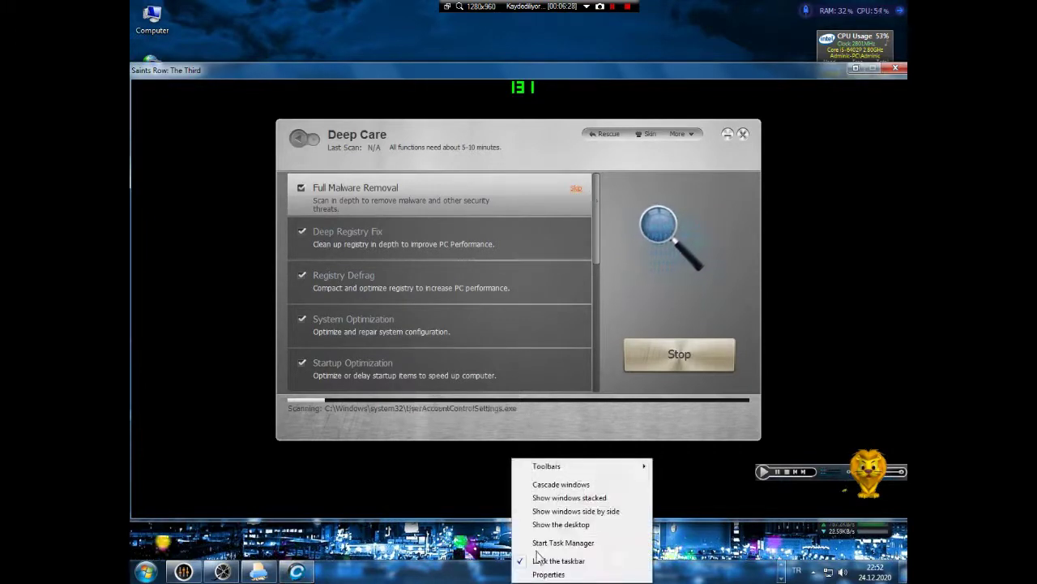
left_click(538, 543)
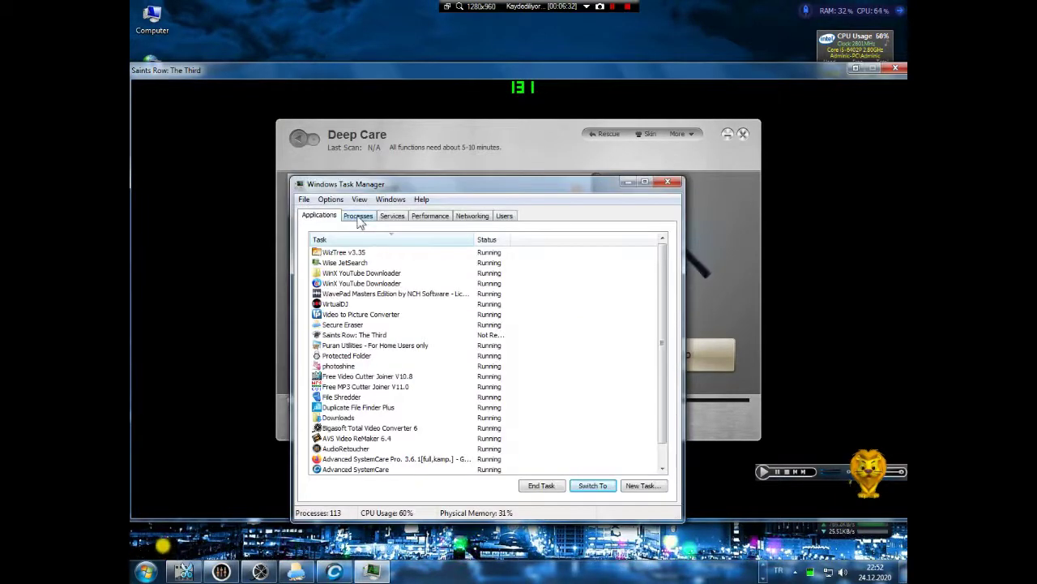
right_click(354, 335)
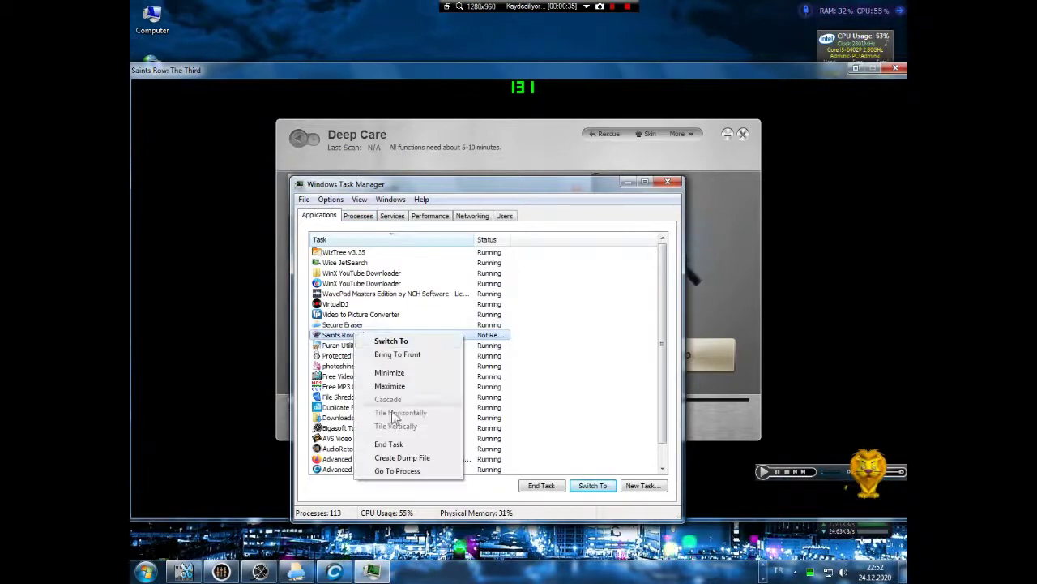
left_click(389, 444)
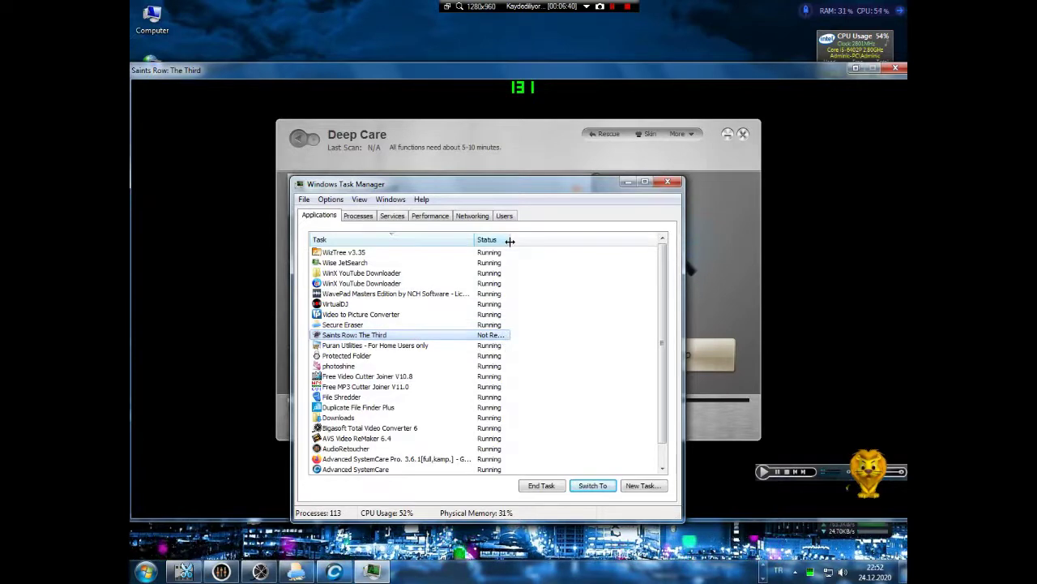
left_click_drag(508, 240, 642, 256)
right_click(423, 334)
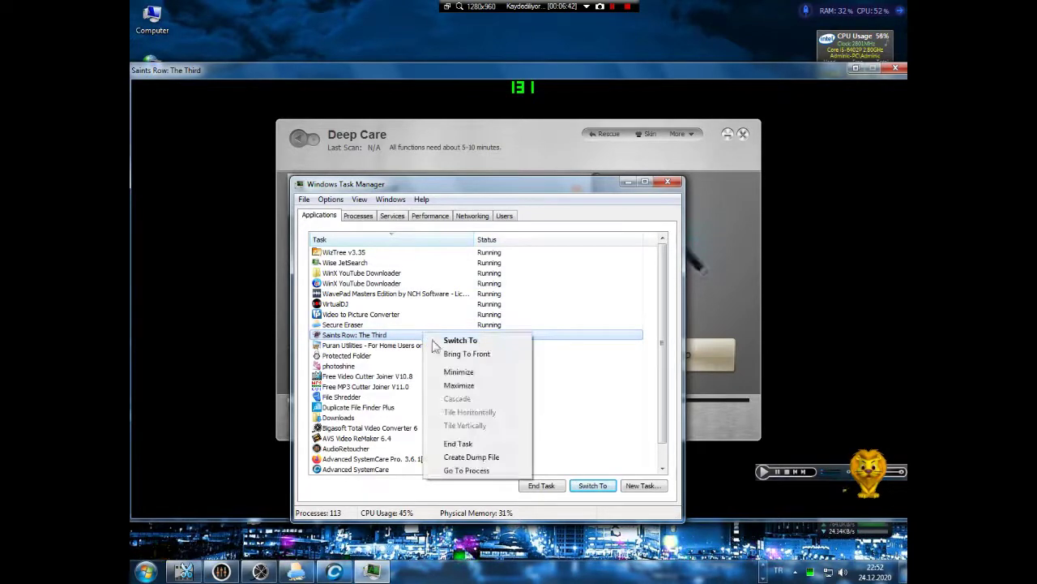
left_click(472, 444)
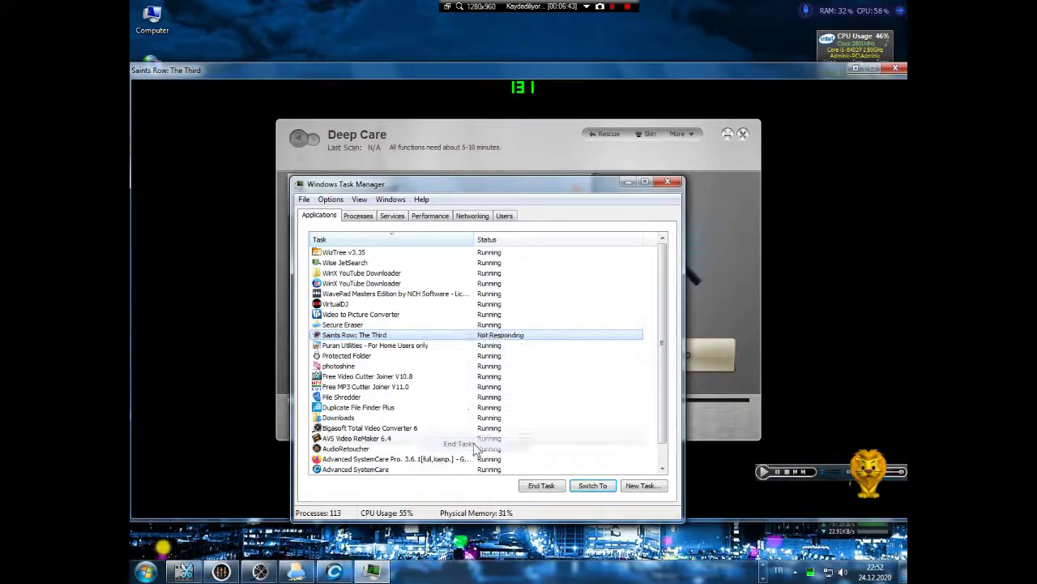
Step: Try to end the process tree of SaintsRowTheThird_DX11.exe from the running processes, and close Windows Task Manager
left_click(361, 216)
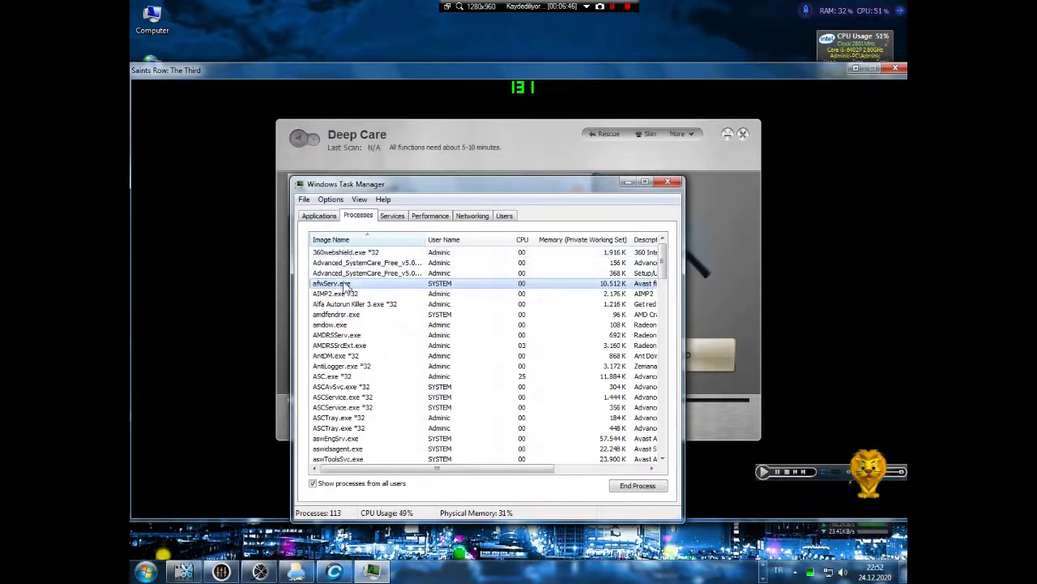
key("s")
right_click(353, 253)
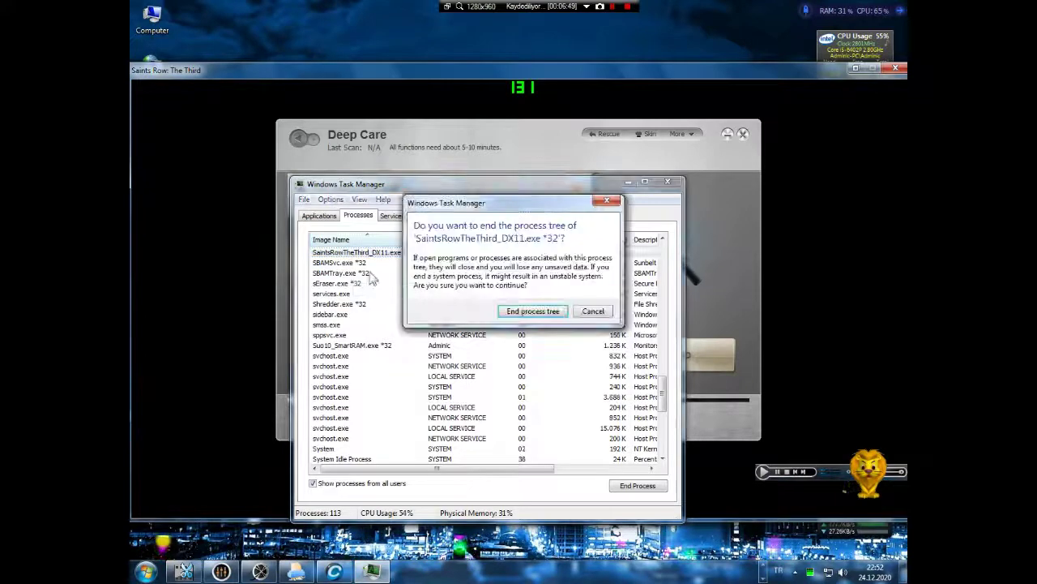
left_click(524, 307)
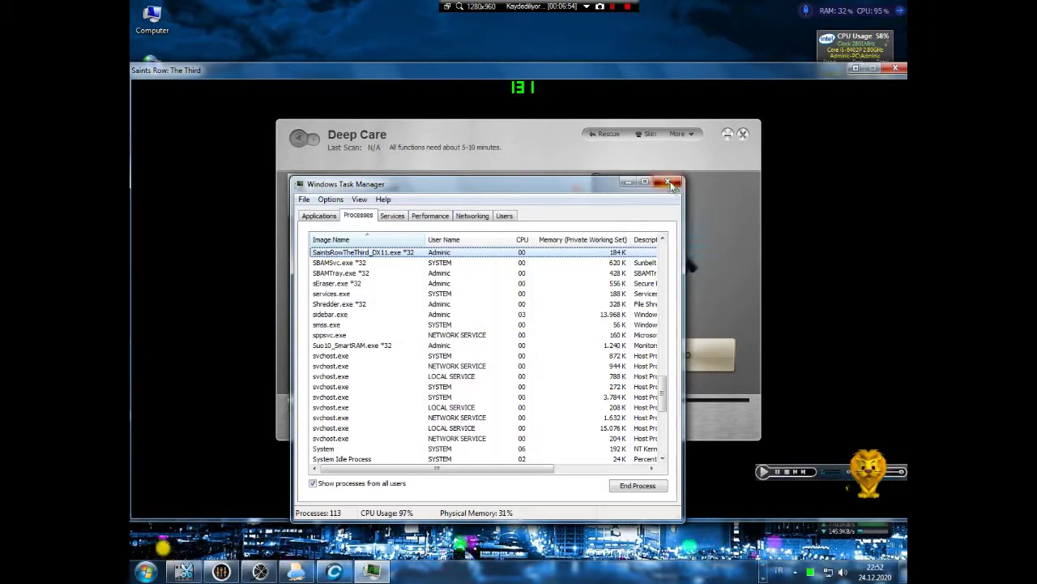
left_click(669, 184)
Step: Try to clear the Saints Row: The Third window by showing the desktop, and bring Advanced SystemCare back
right_click(606, 568)
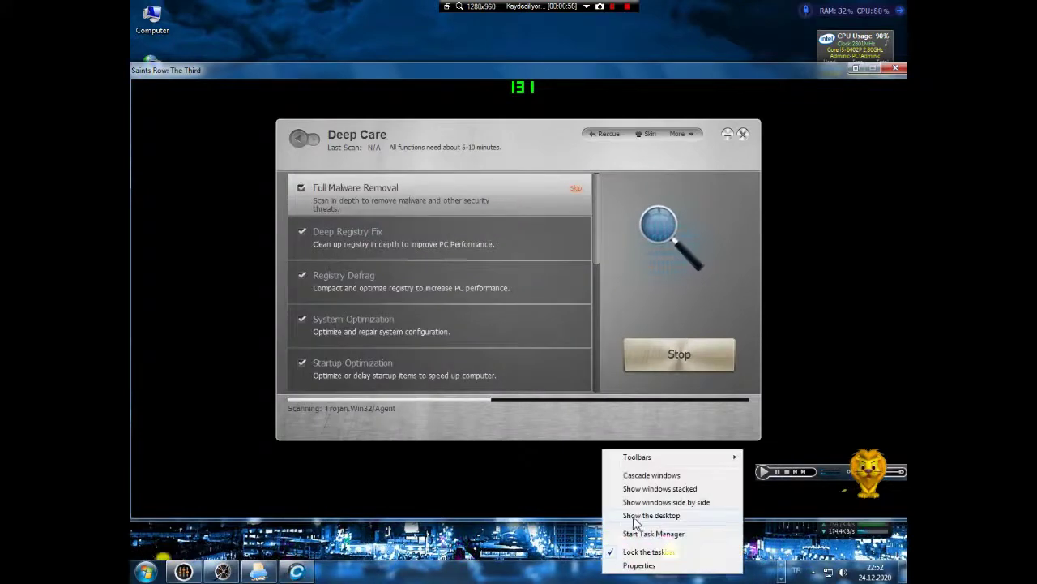
left_click(635, 518)
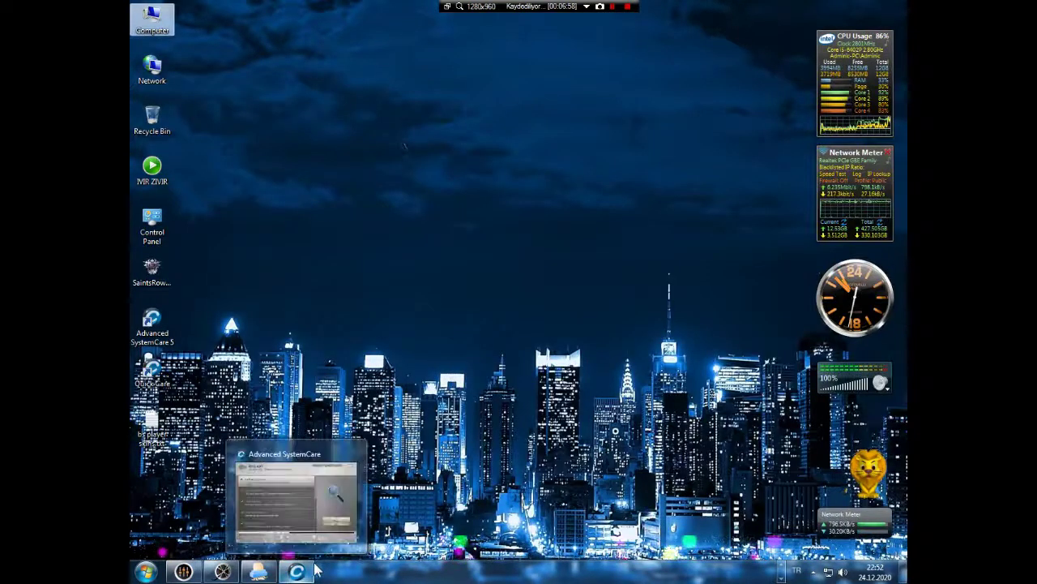
left_click(313, 570)
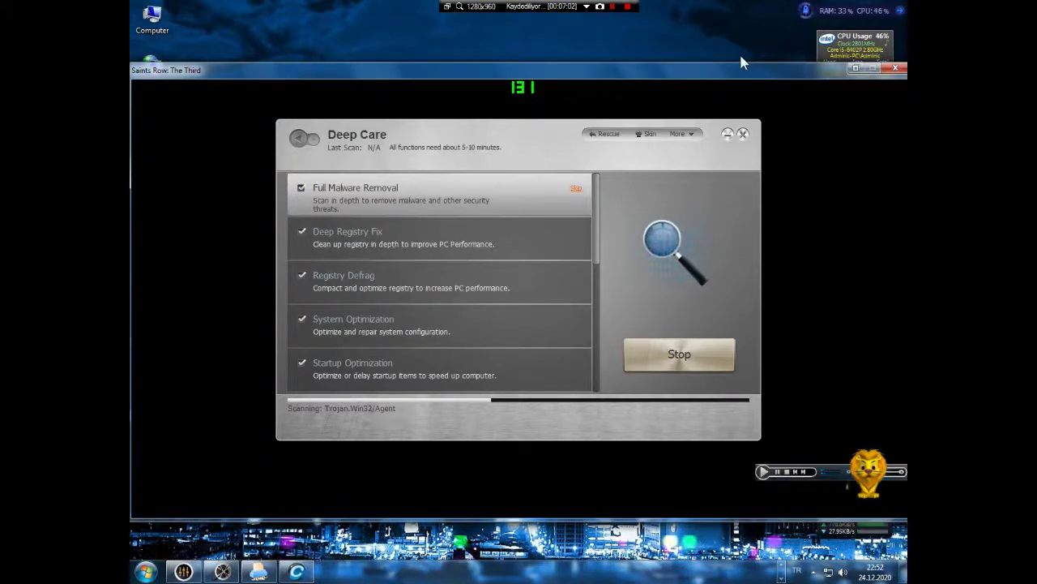
Step: Expand the Performance Monitor, check its disk, CPU and RAM usage, and collapse it again
left_click(882, 9)
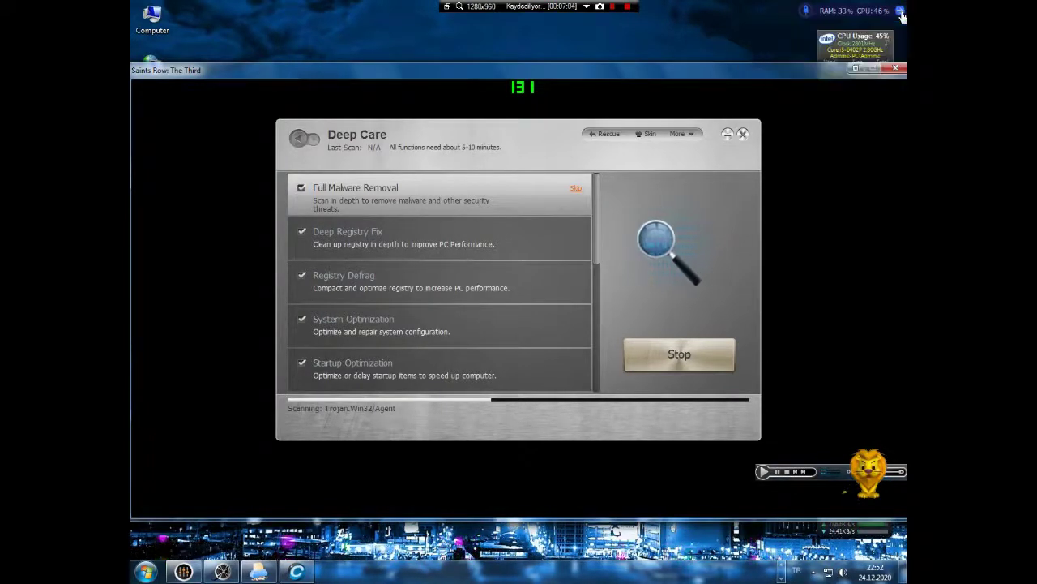
left_click(902, 13)
left_click(868, 58)
left_click(825, 57)
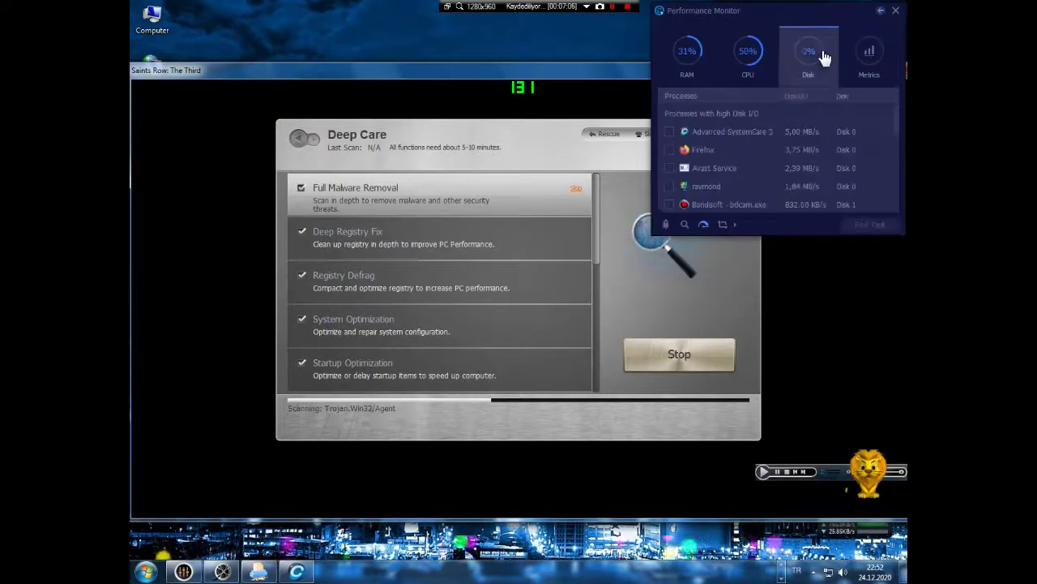
left_click(749, 57)
left_click(706, 63)
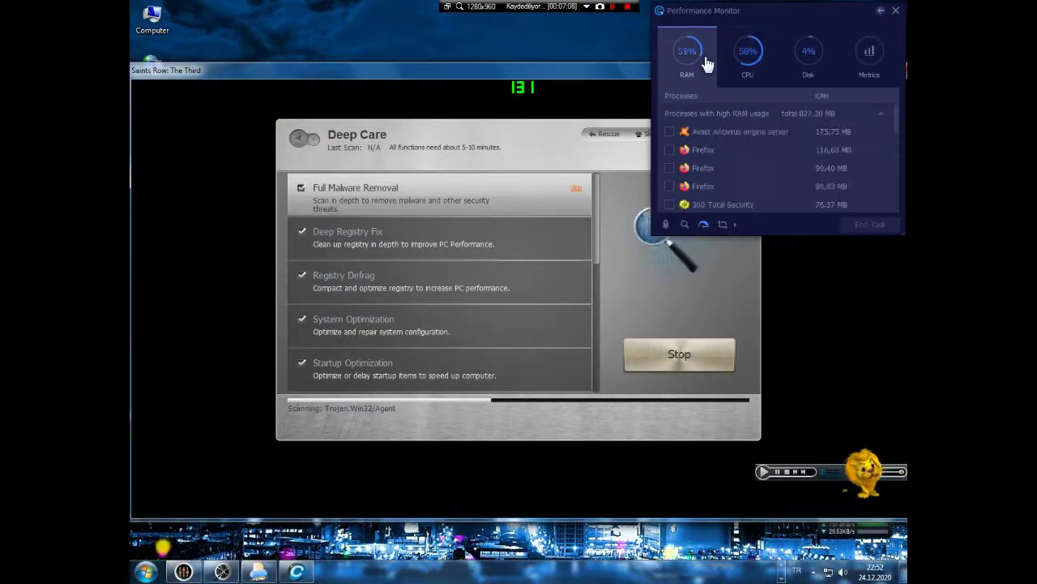
left_click(881, 10)
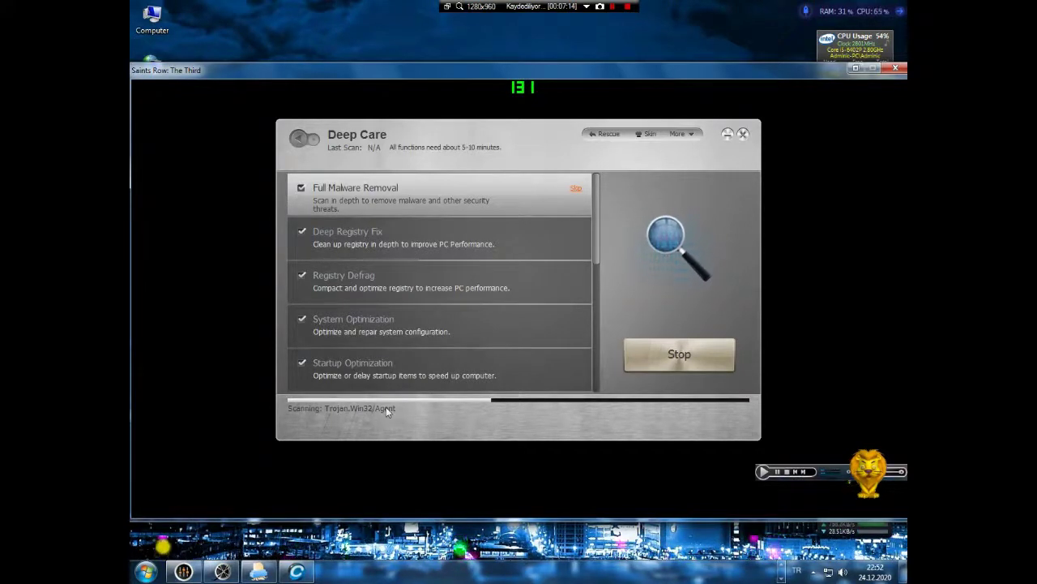
Step: Check the hidden notification icons and return to the first entries of the Deep Care function list
left_click(812, 571)
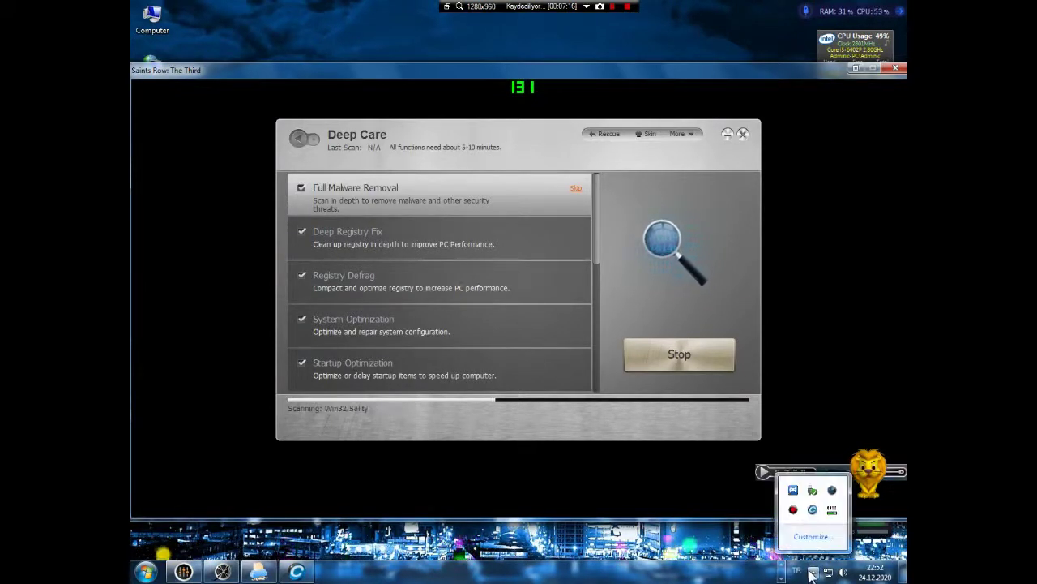
mouse_move(794, 510)
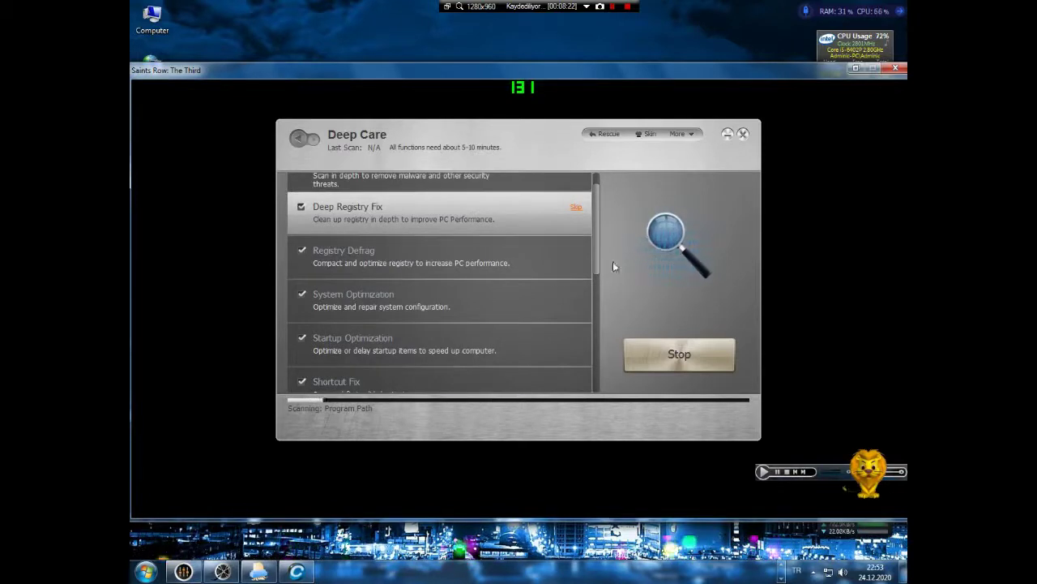
left_click_drag(598, 263, 598, 231)
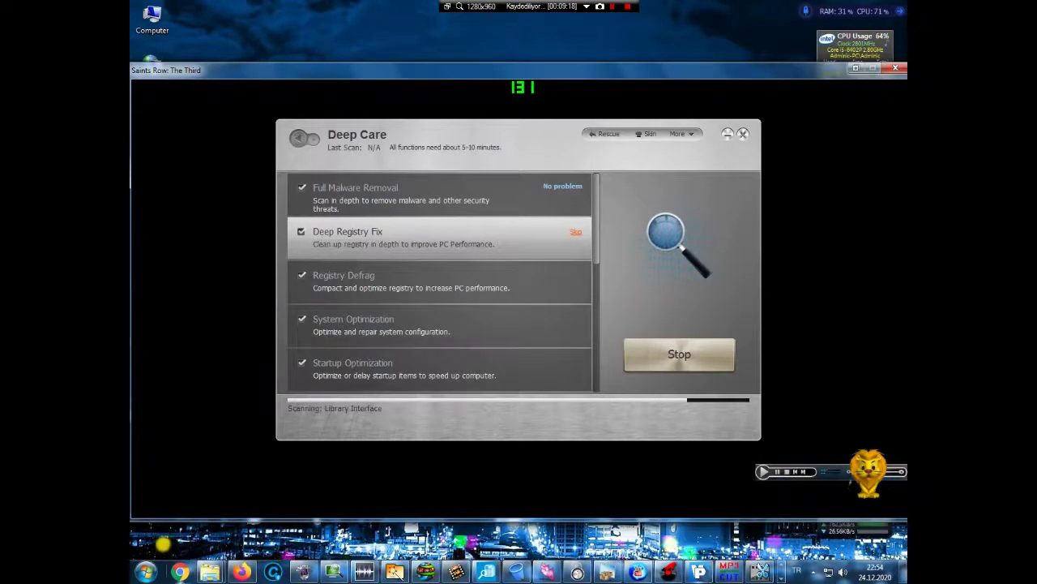
Step: Switch to Firefox and go back on Filepuma to the version list, highlighting Advanced SystemCare Free 5.0
mouse_move(240, 569)
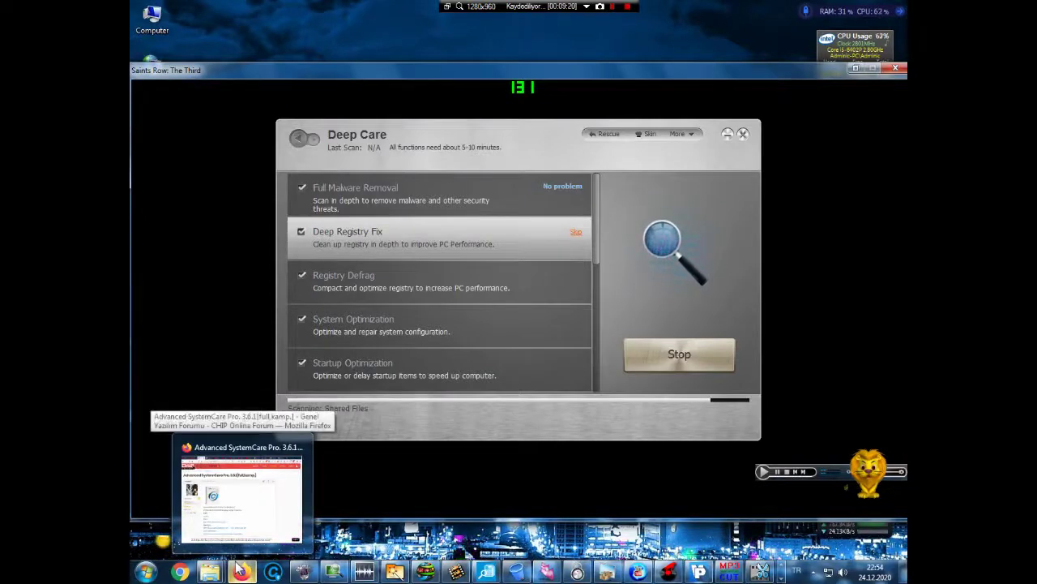
left_click(242, 496)
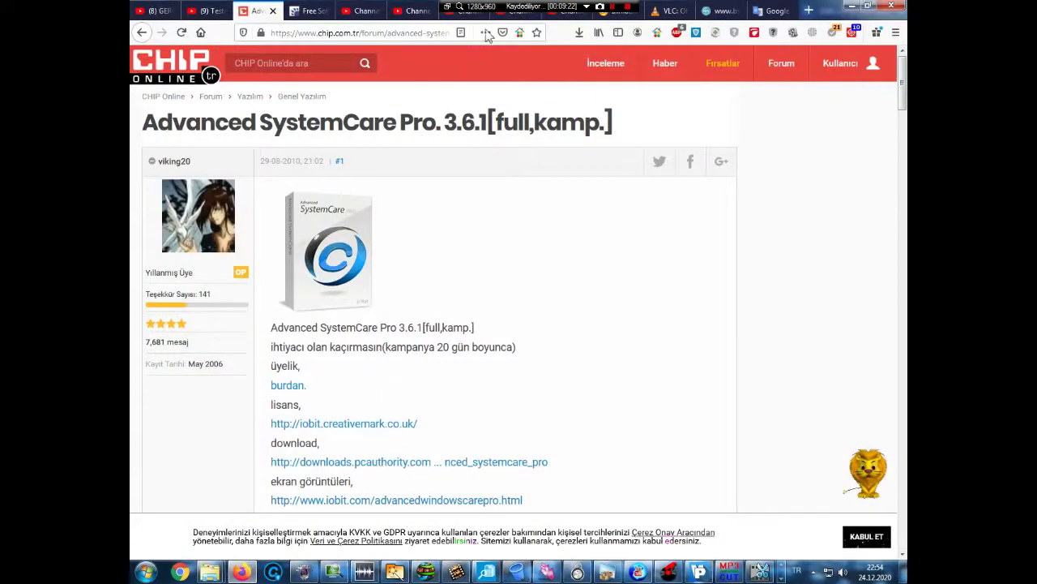
left_click(304, 10)
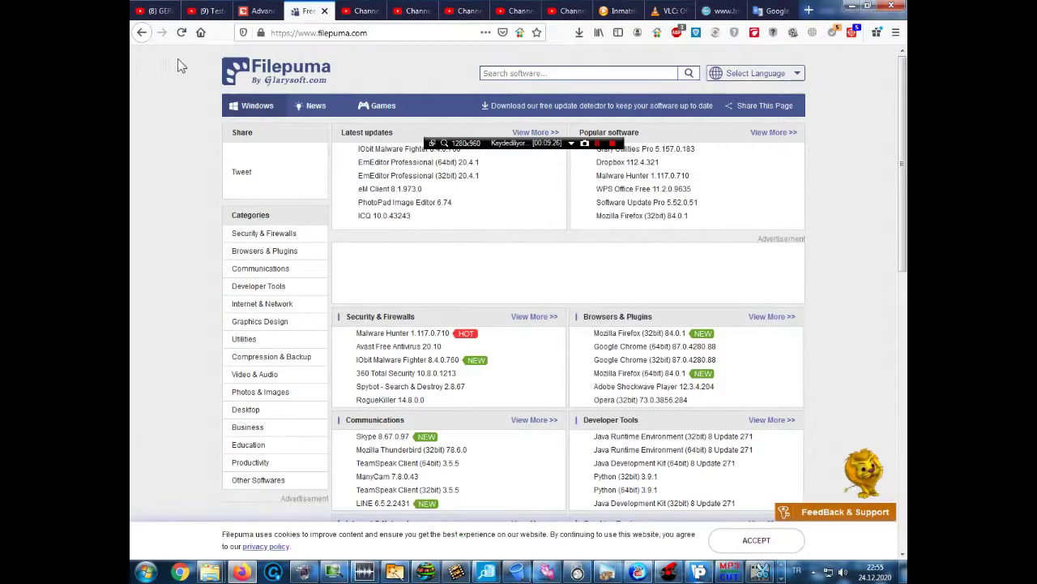
left_click(143, 34)
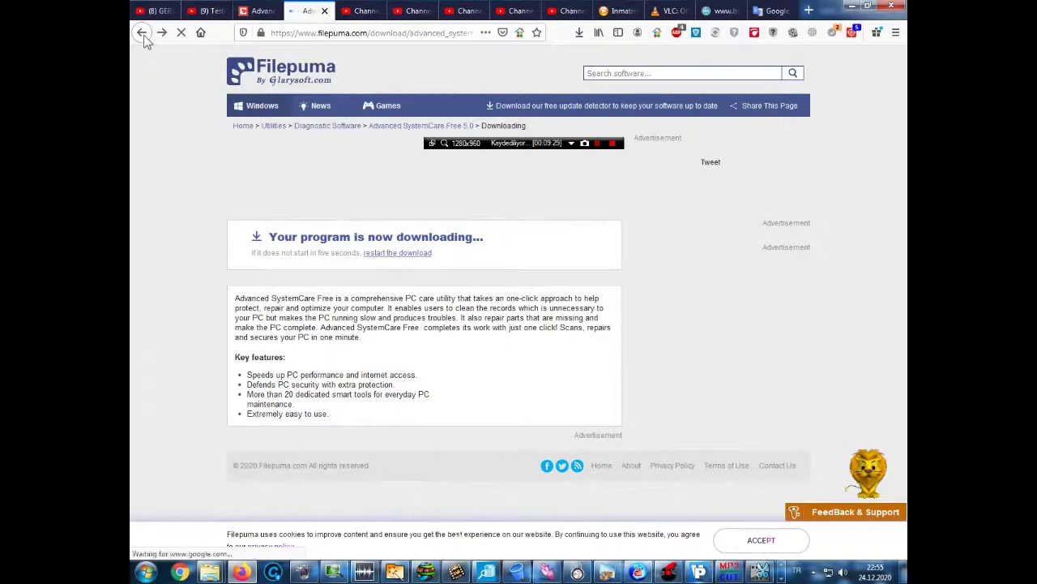
left_click(142, 34)
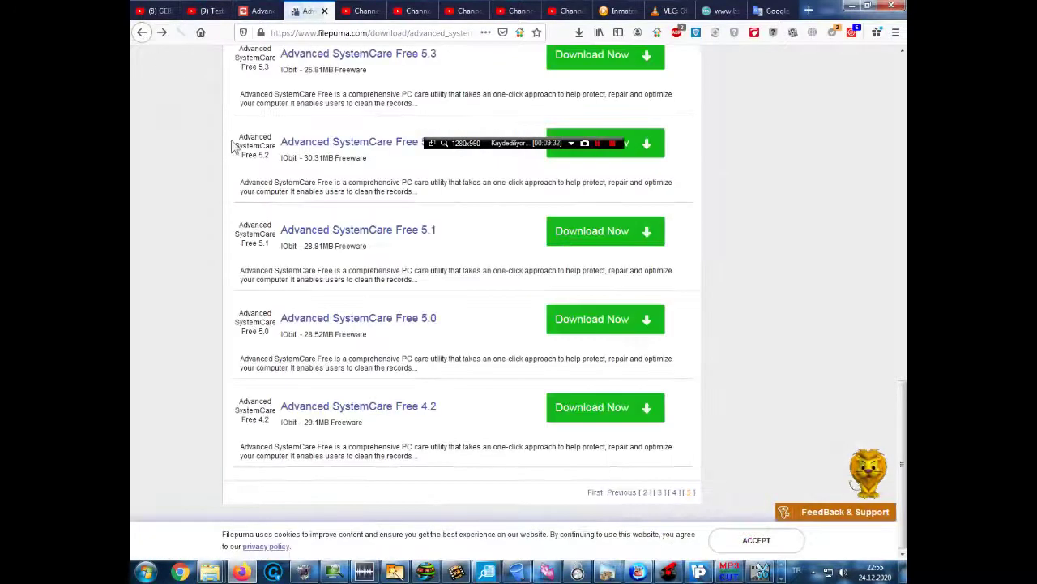
left_click_drag(451, 323, 285, 323)
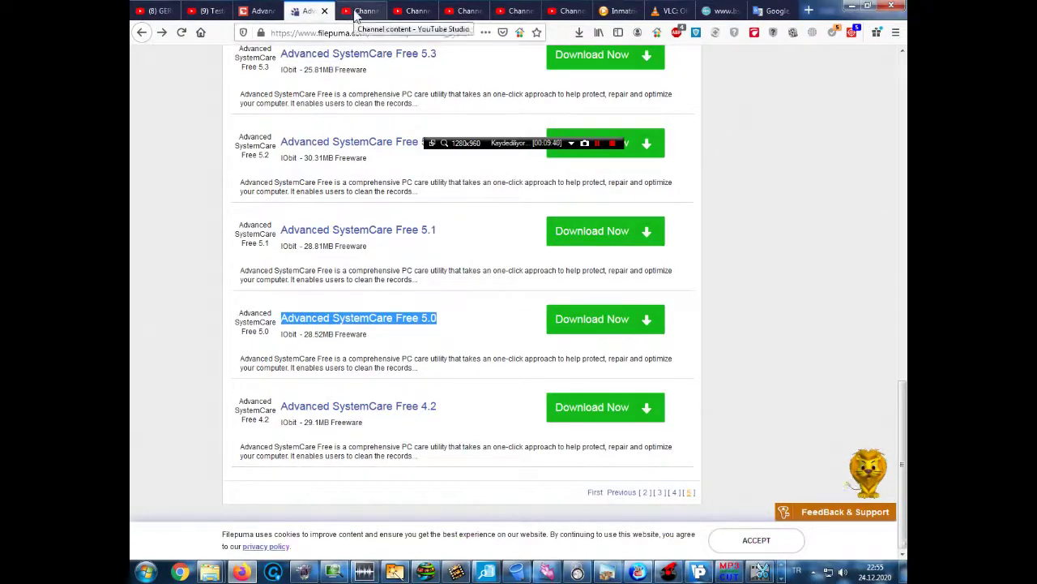
Step: Check the upload progress of each draft video open in the YouTube Studio pages
left_click(357, 13)
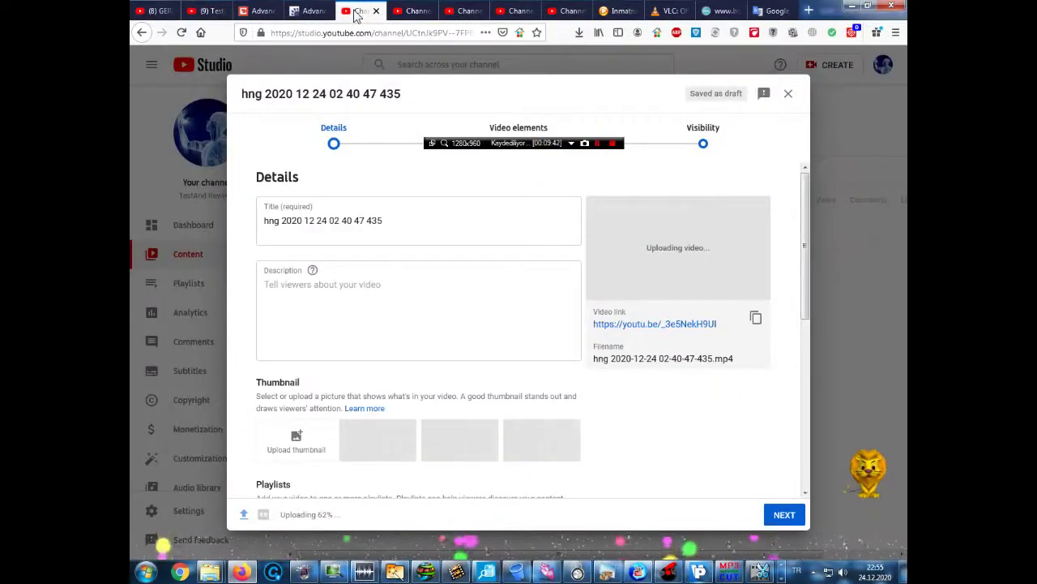
left_click_drag(342, 514, 281, 514)
left_click(412, 12)
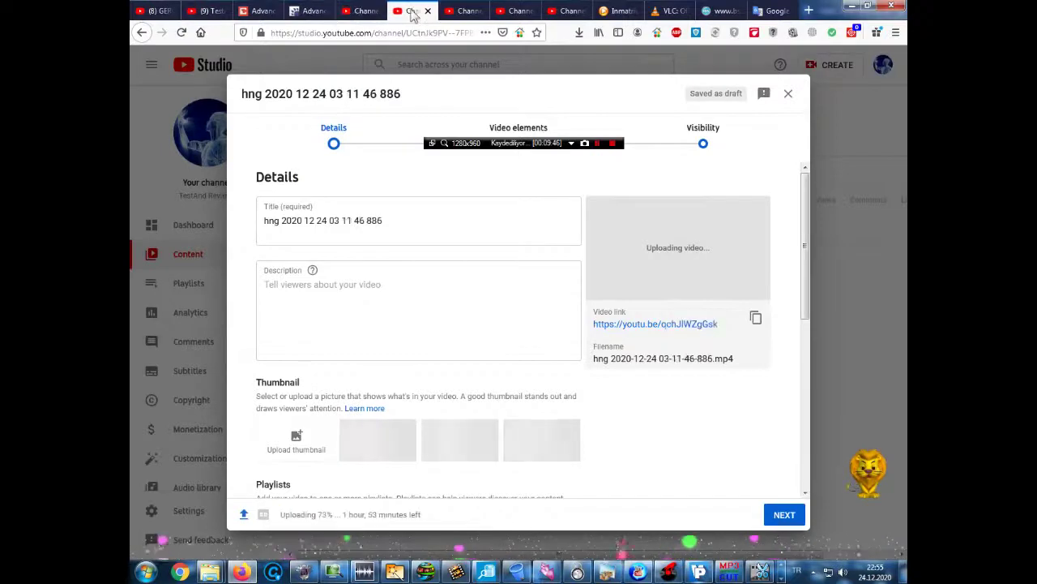
left_click_drag(333, 514, 276, 525)
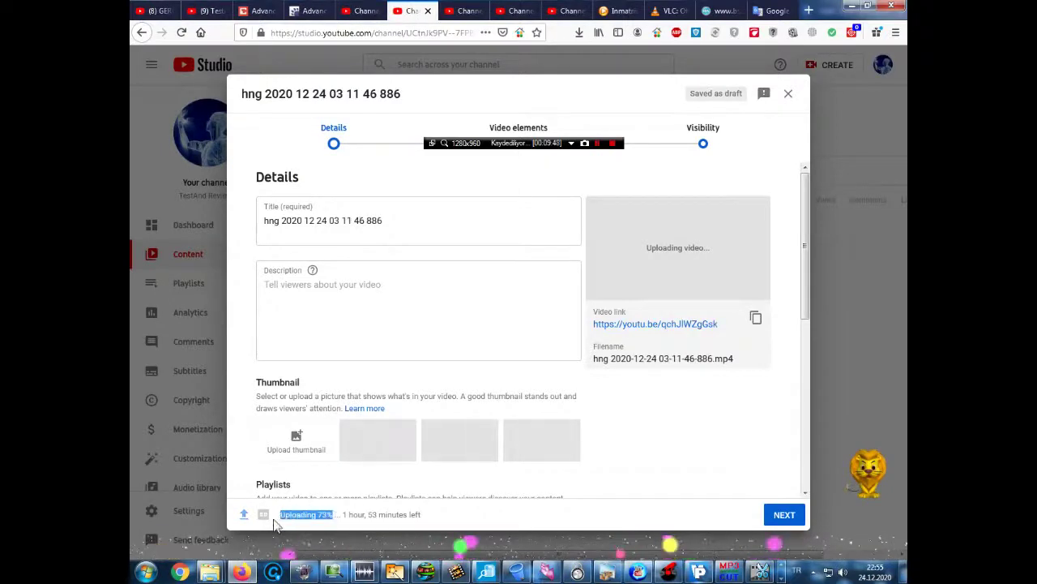
left_click_drag(424, 515, 349, 515)
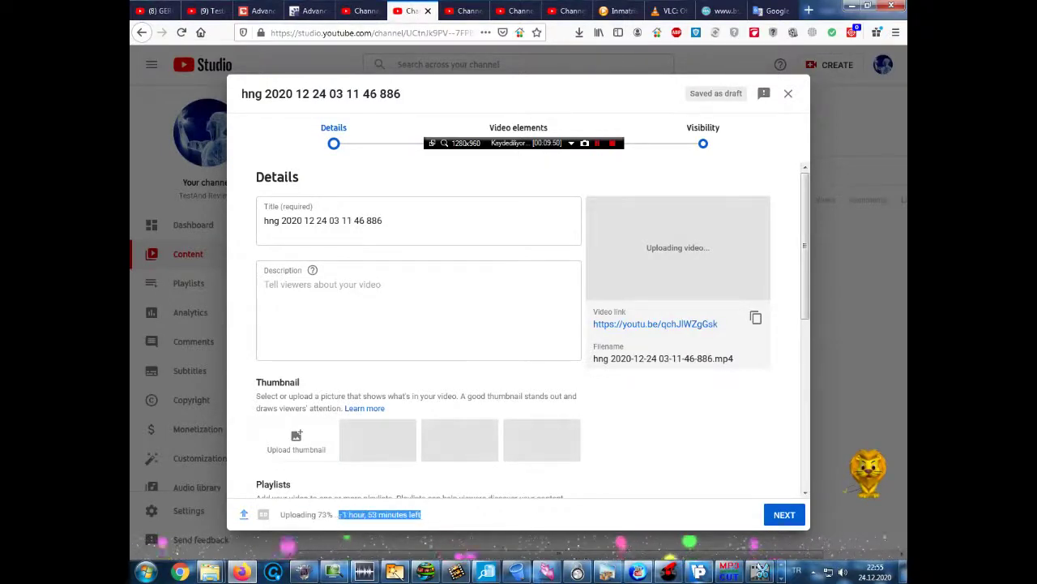
left_click(460, 10)
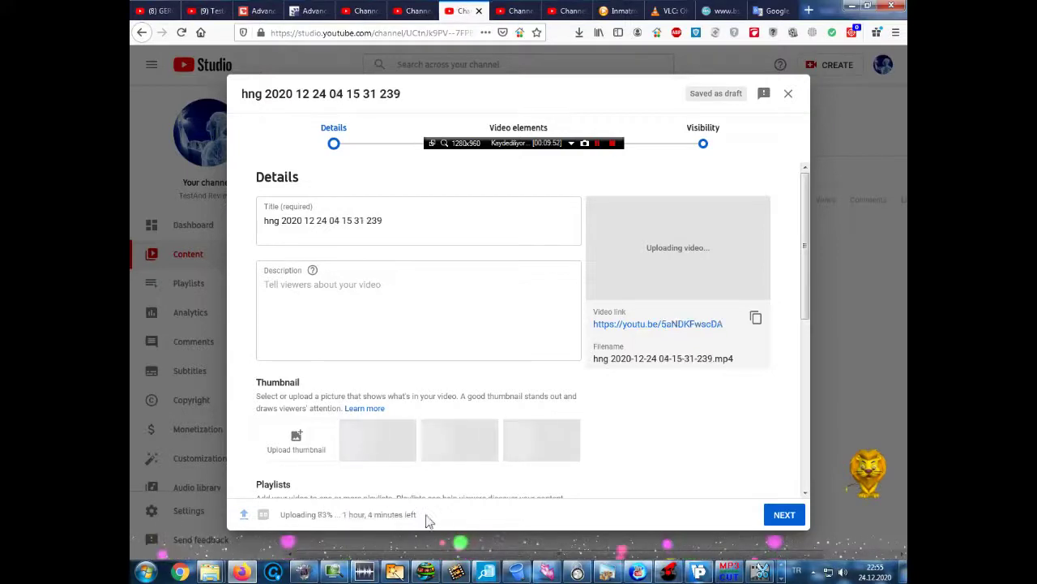
left_click_drag(421, 515, 349, 514)
left_click(333, 514)
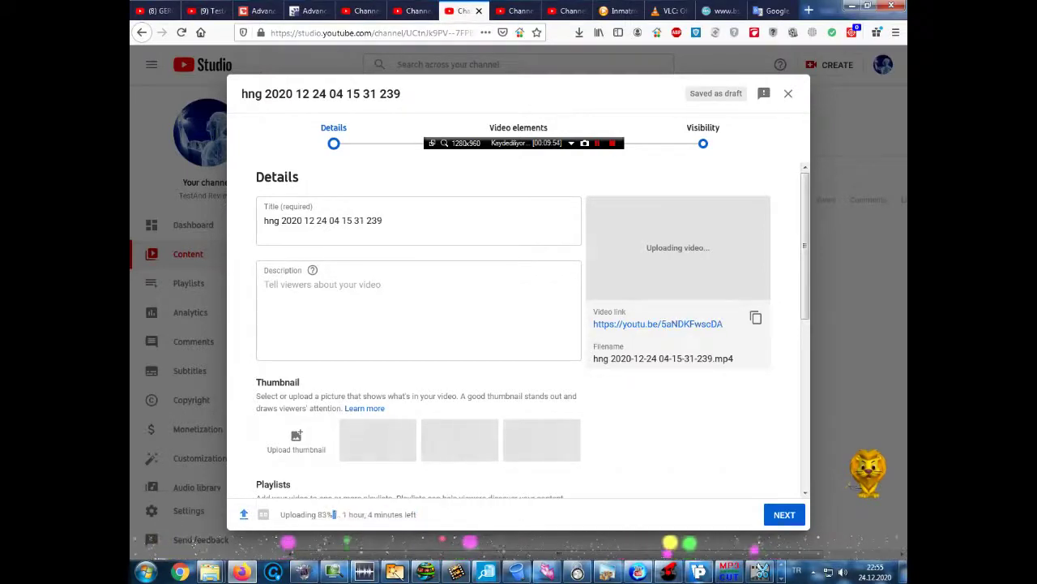
left_click(512, 10)
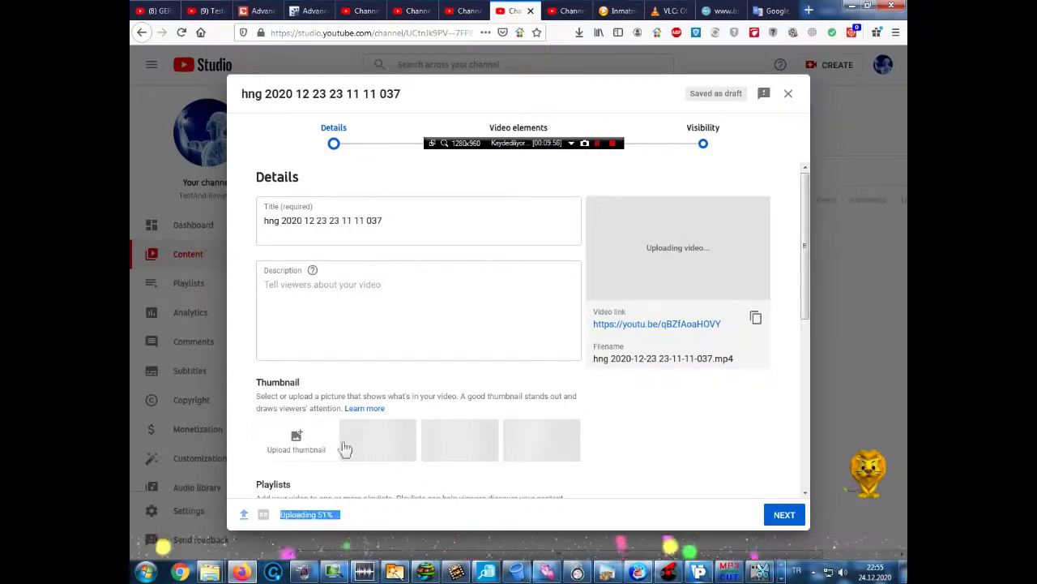
left_click(567, 11)
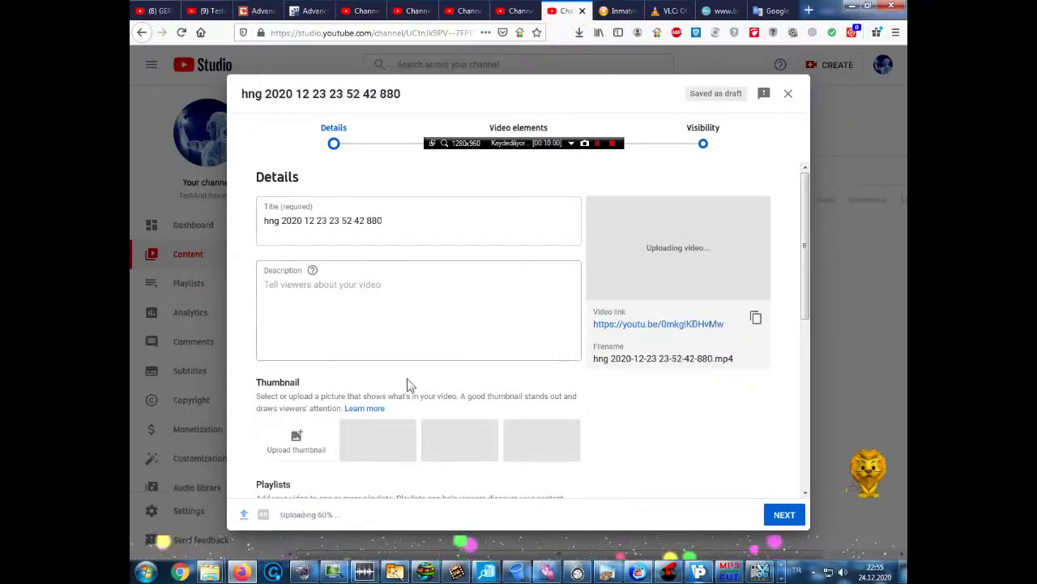
left_click_drag(351, 514, 279, 513)
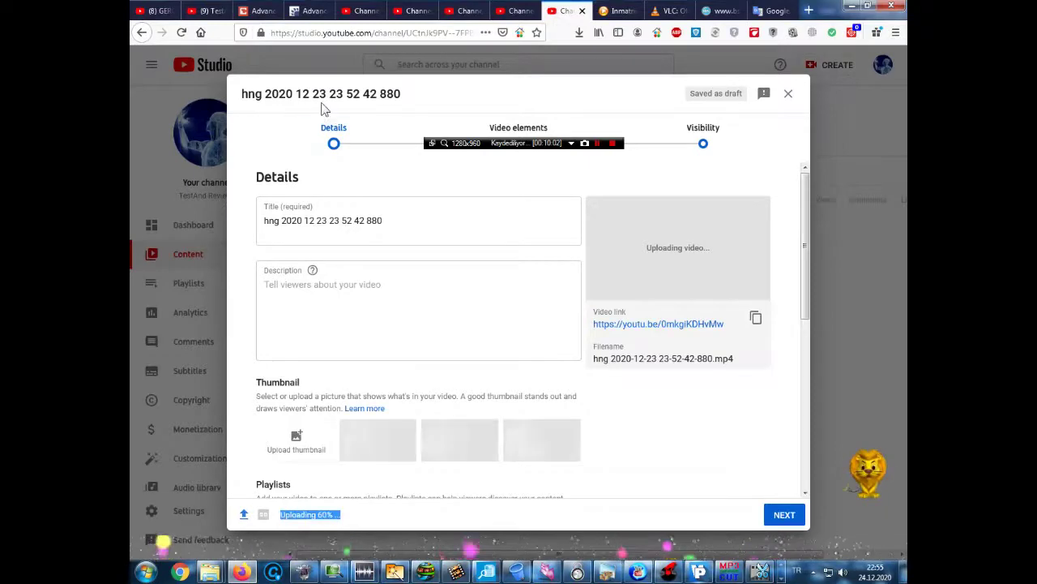
Step: Reload the TestAnd Reviews channel's videos page on YouTube and look through its uploads
left_click(207, 11)
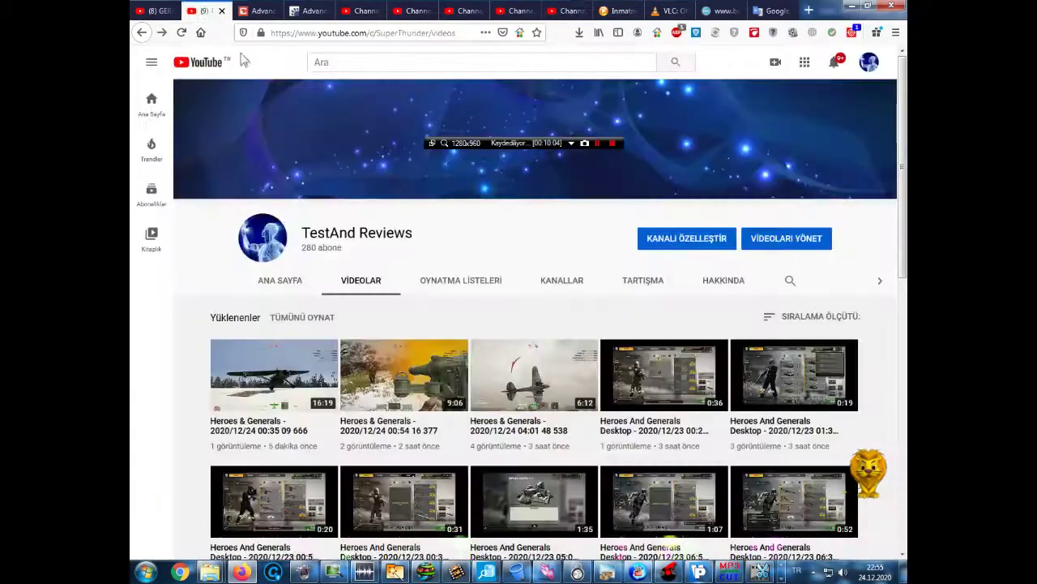
left_click(182, 32)
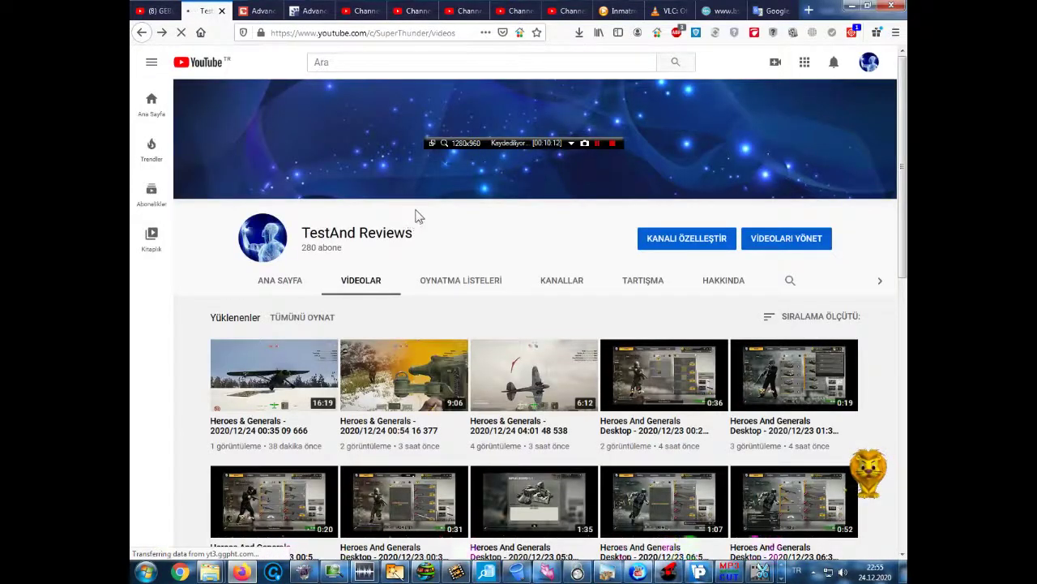
scroll(416, 216, "down", 1)
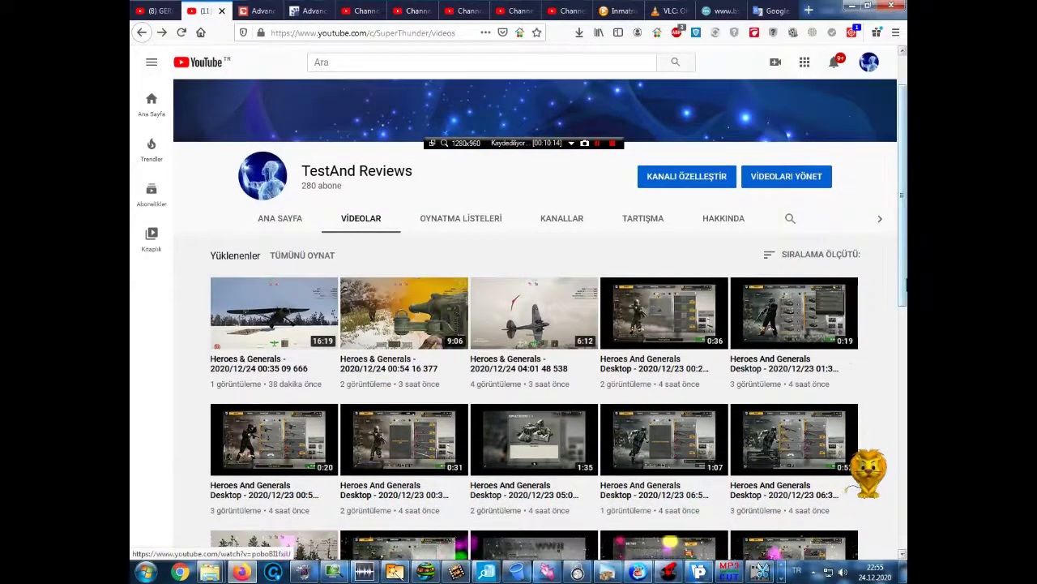
left_click_drag(904, 288, 906, 239)
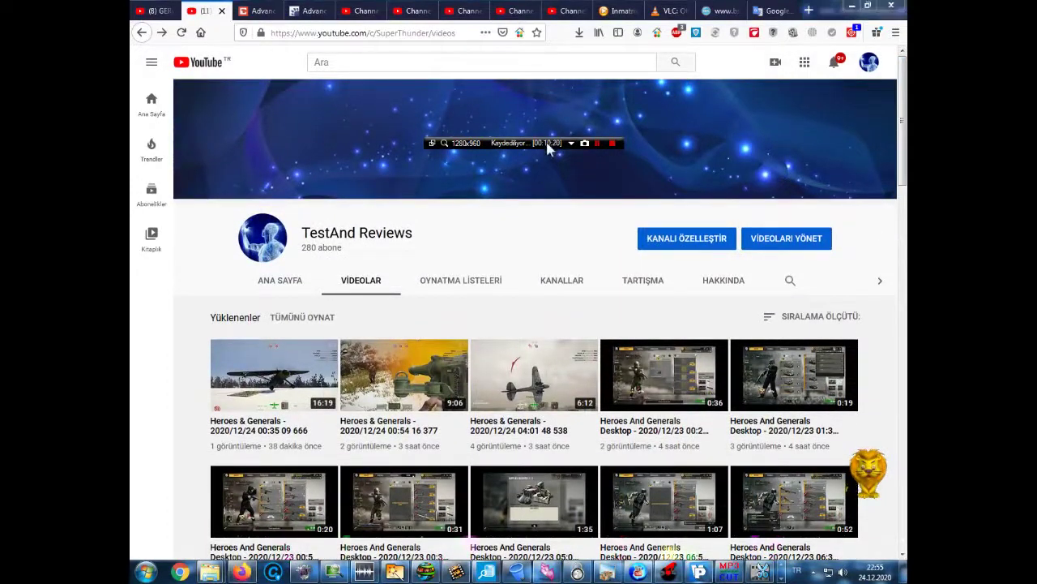
Step: Minimize Firefox to return to the Deep Care scan, and move the Bandicam recording bar to the screen's upper edge
left_click_drag(547, 145, 554, 70)
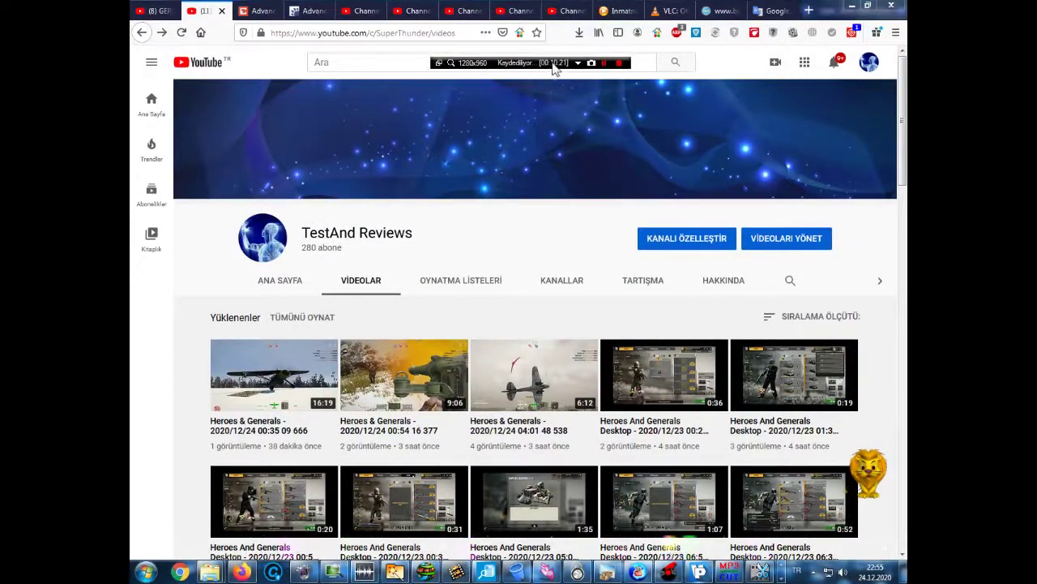
left_click(849, 7)
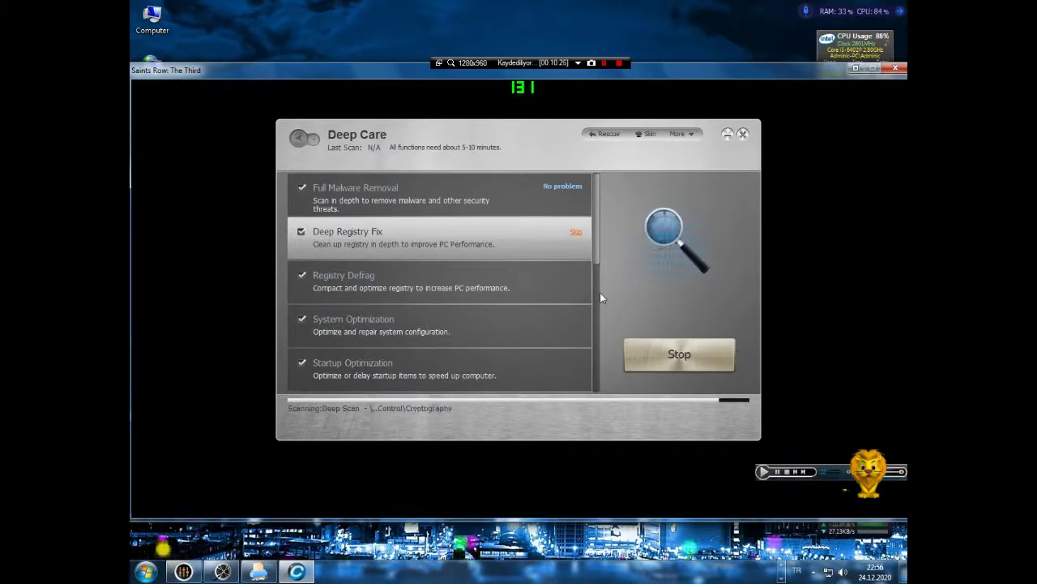
left_click_drag(521, 64, 542, 7)
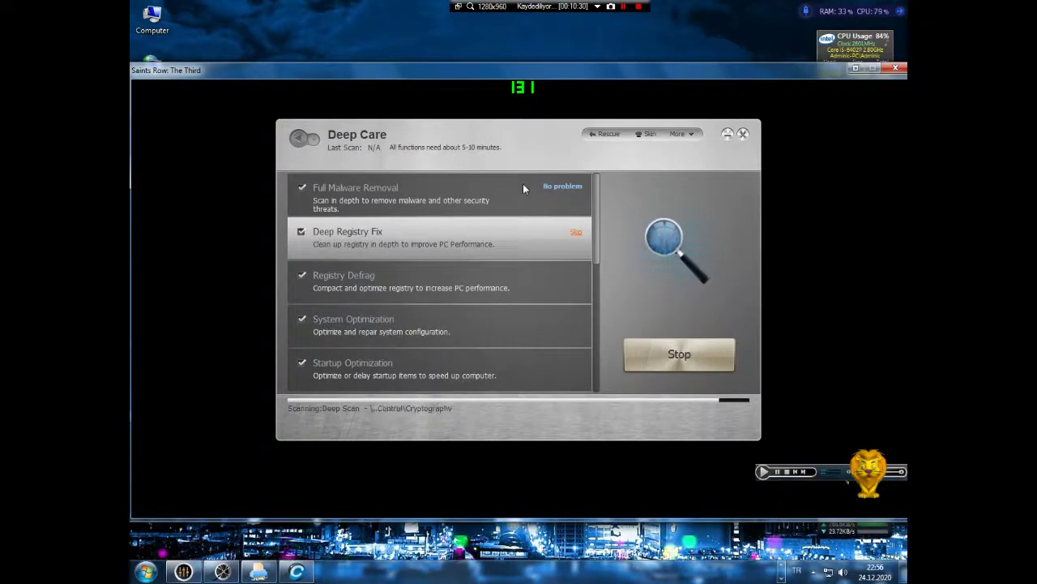
right_click(351, 28)
left_click(381, 72)
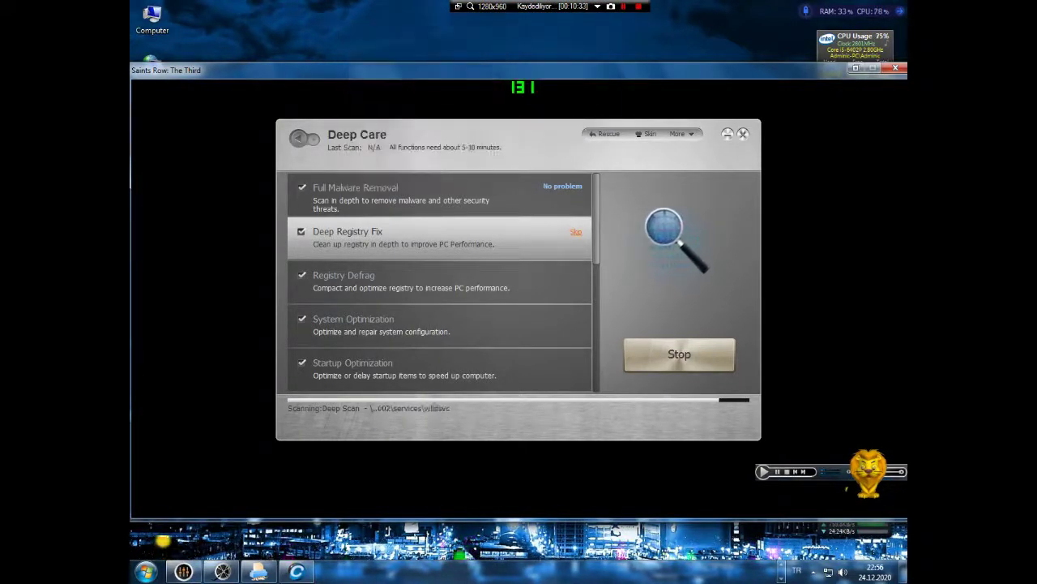
left_click(813, 571)
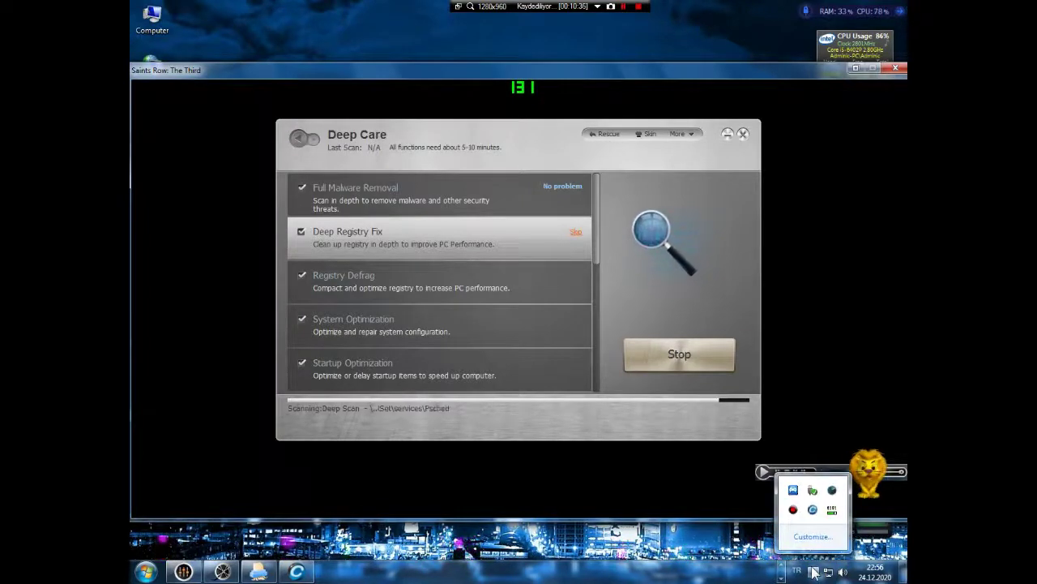
left_click(814, 571)
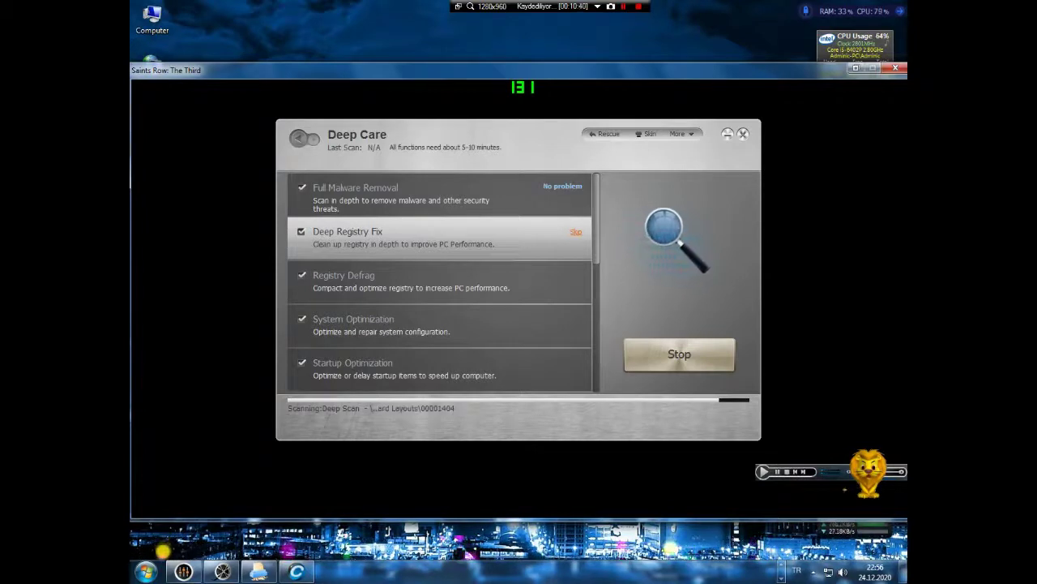
left_click(814, 571)
left_click(813, 572)
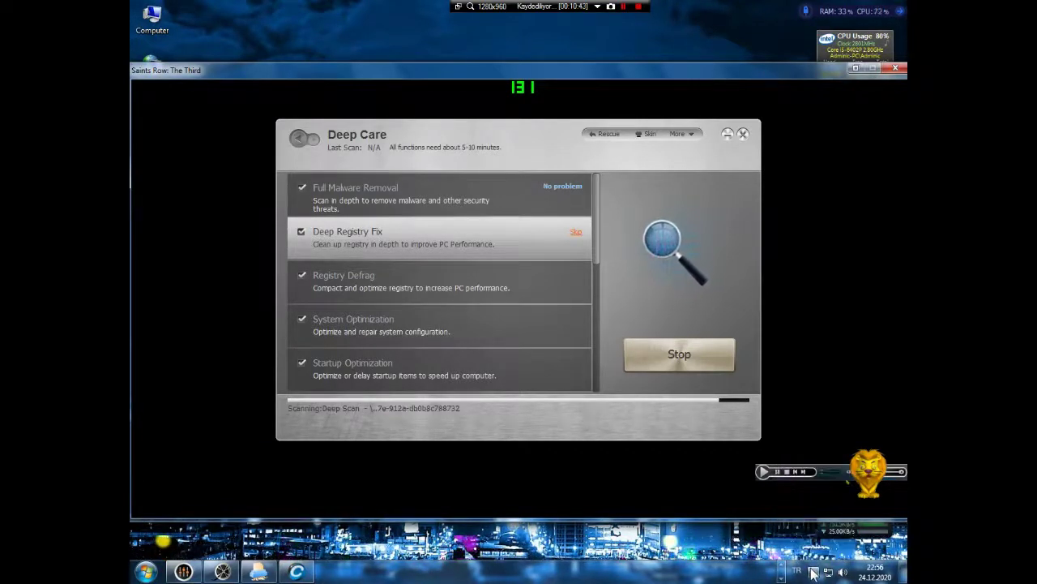